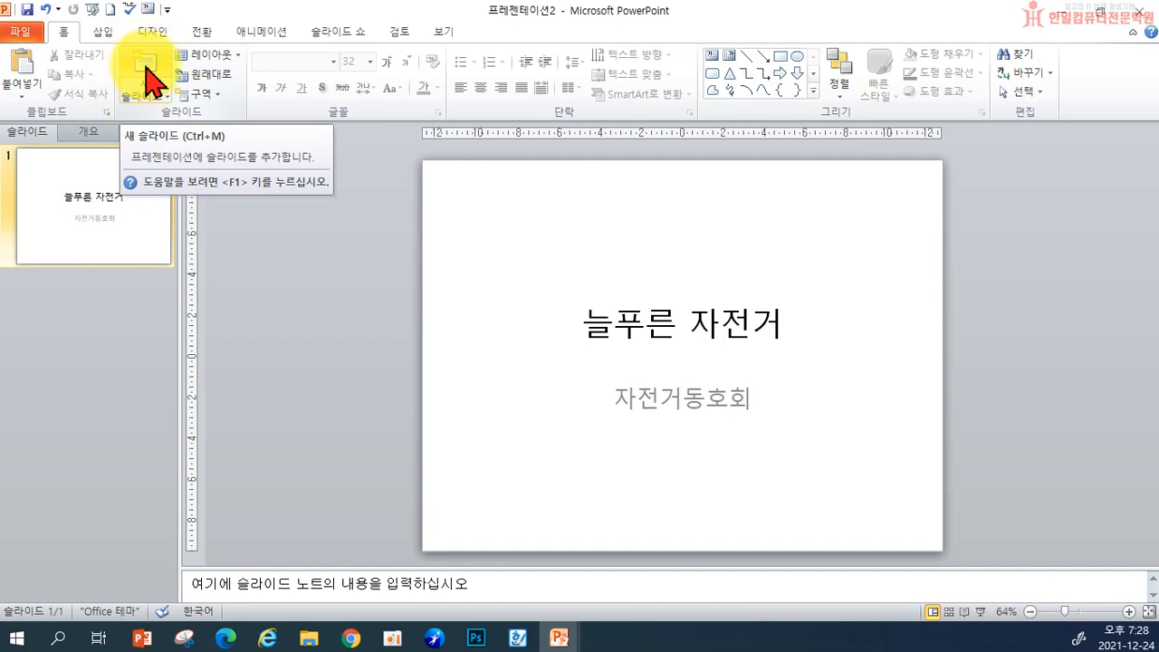
# - Add a title-and-content slide after the title slide and view the available new-slide layouts
pyautogui.click(150, 79)
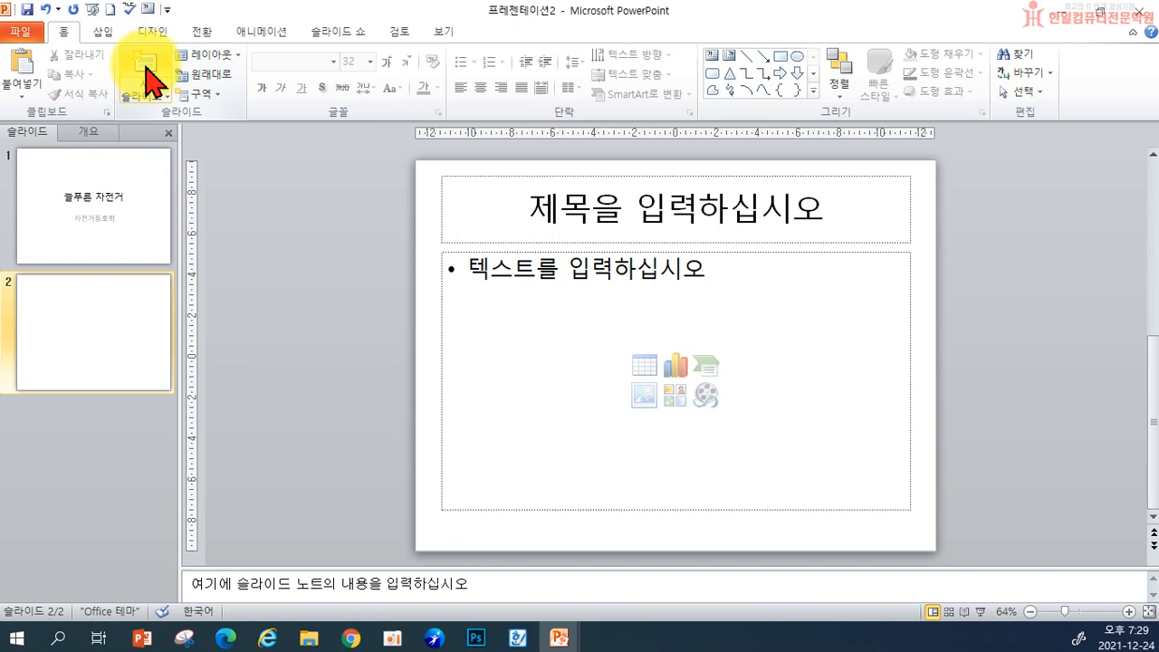
pyautogui.click(156, 112)
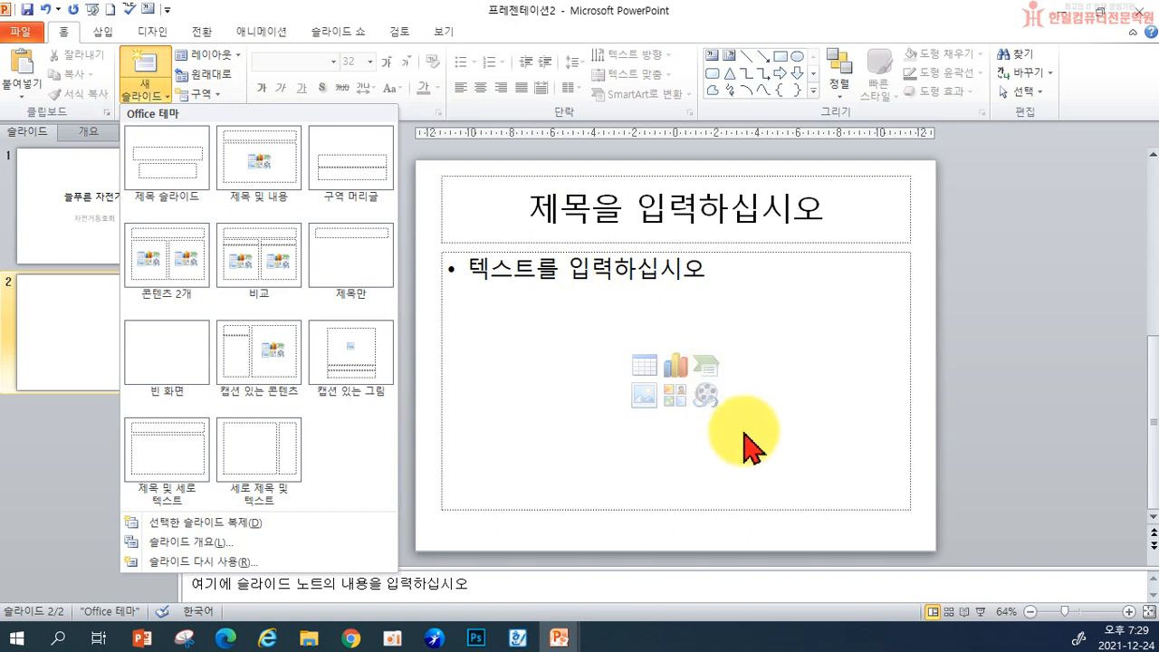
pyautogui.click(277, 6)
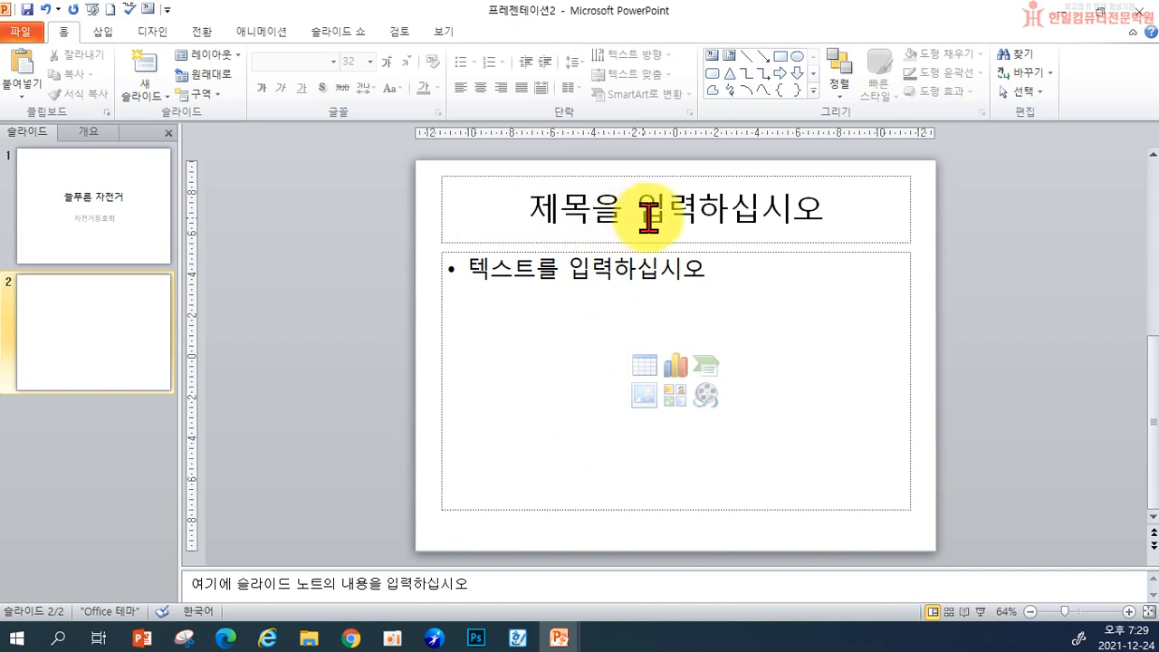
# - Enter "[늘푸른 자전거] 소개" as the title of slide 2
pyautogui.click(559, 214)
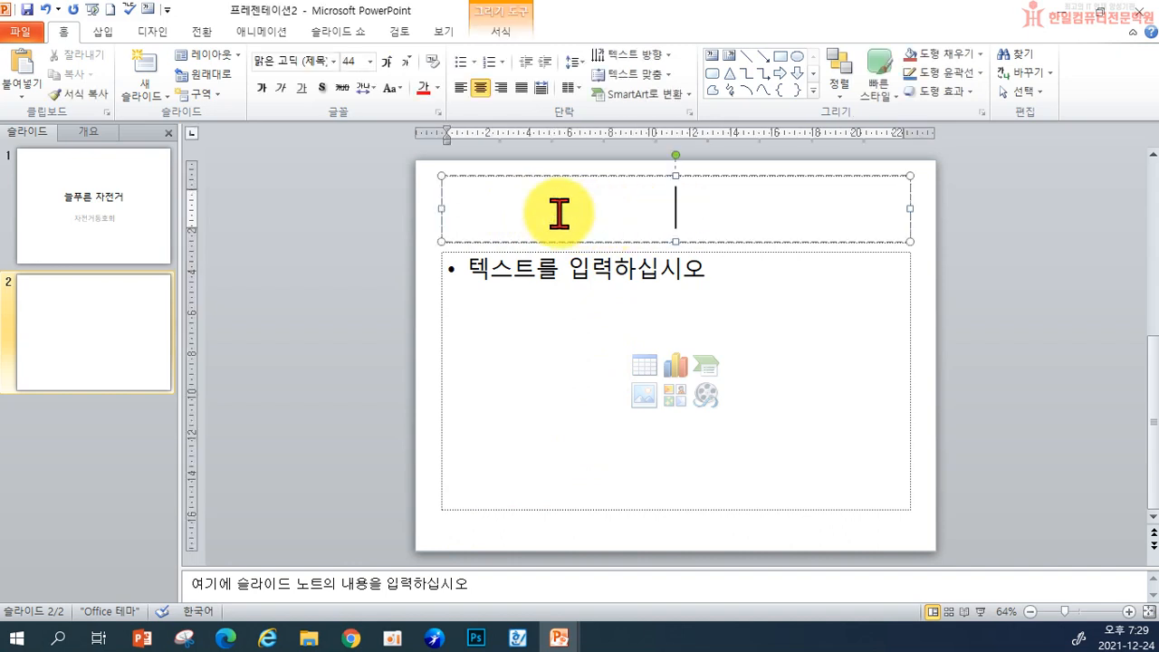
pyautogui.write('[늘푸른 자')
pyautogui.write('전거 ㅅ')
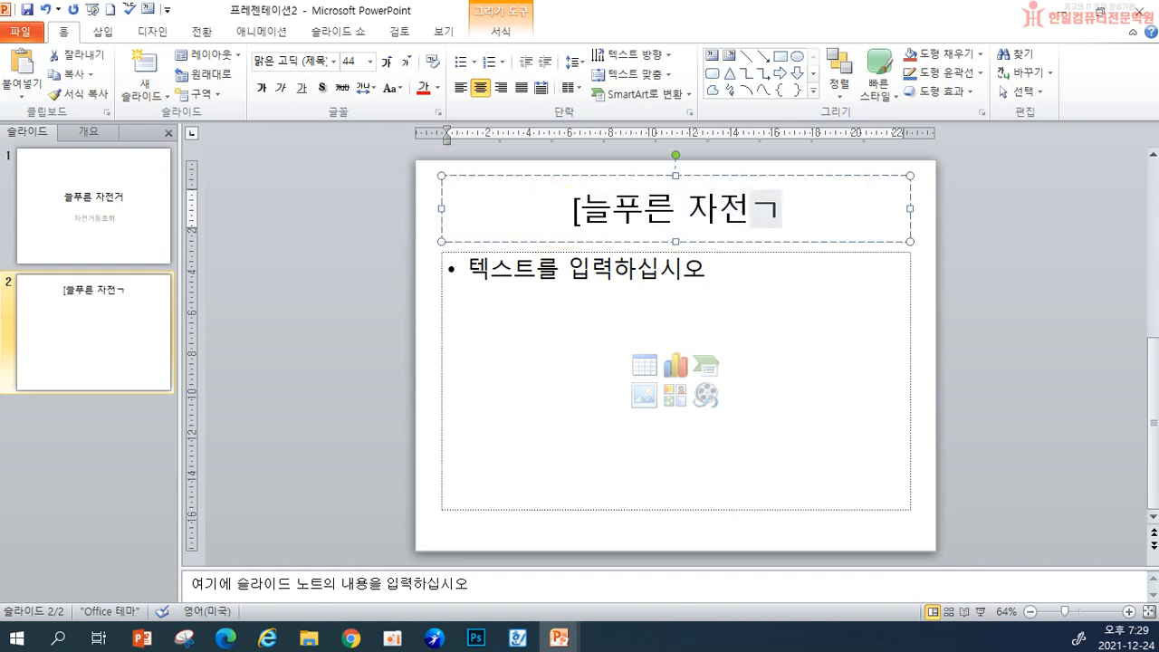
pyautogui.press('BackSpace')
pyautogui.write(']')
pyautogui.press('BackSpace')
pyautogui.press('BackSpace')
pyautogui.write('[')
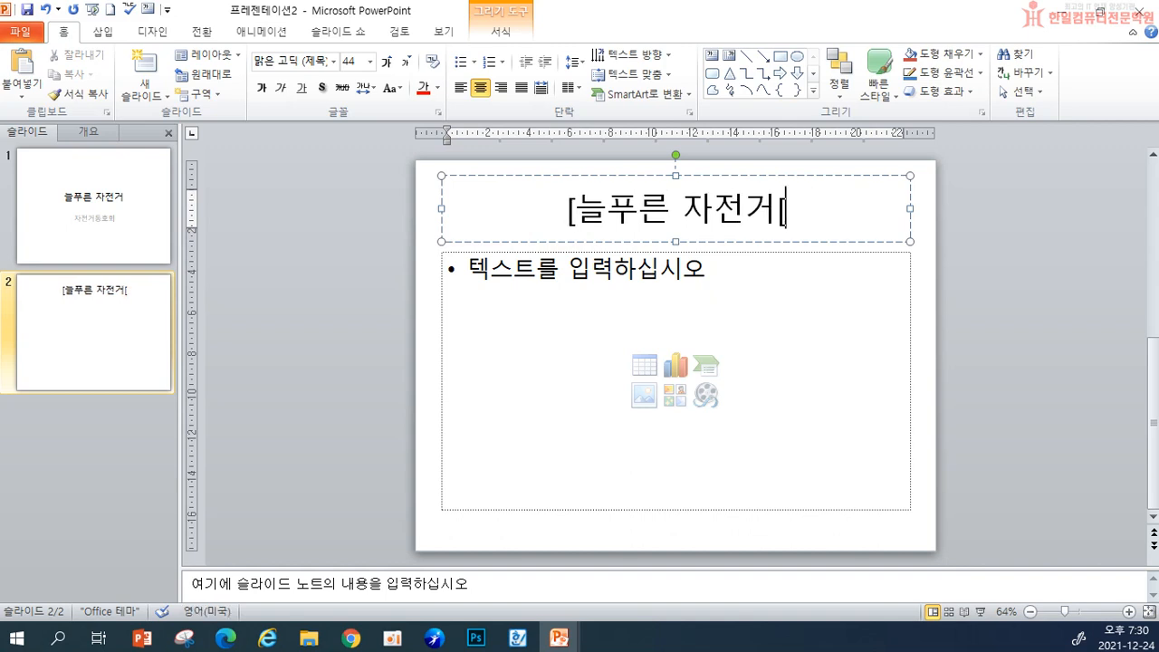
pyautogui.press('BackSpace')
pyautogui.write('] 소개')
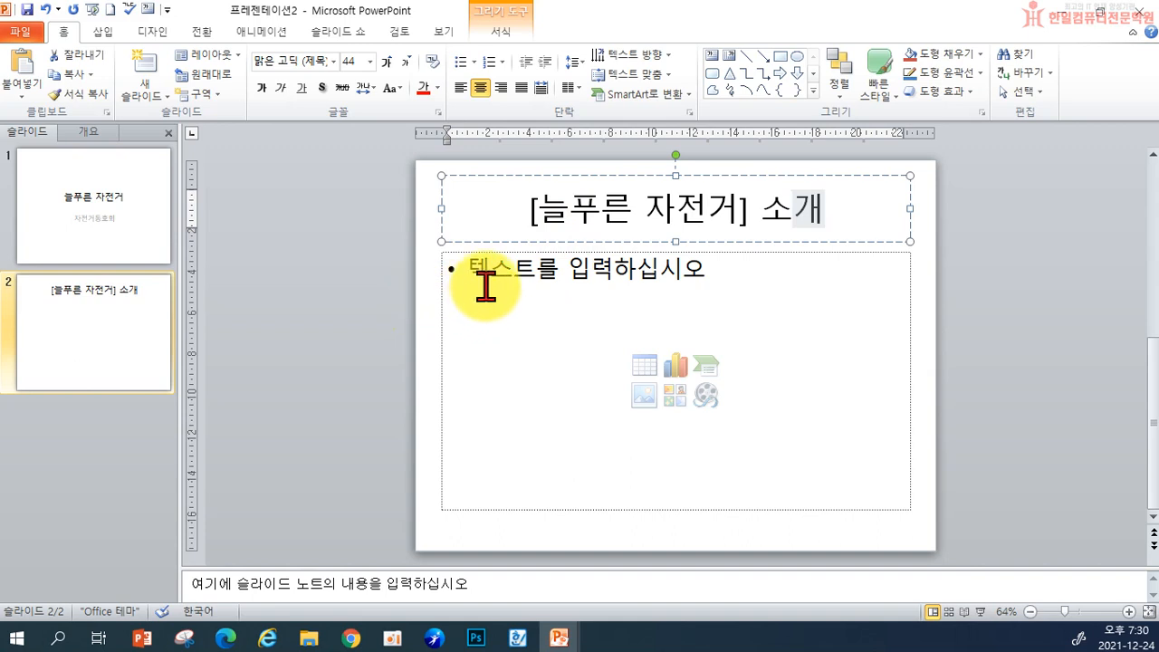
# - Enter the first bullet in slide 2's body as "시 작 : 2014년 6월 1일부터"
pyautogui.click(458, 266)
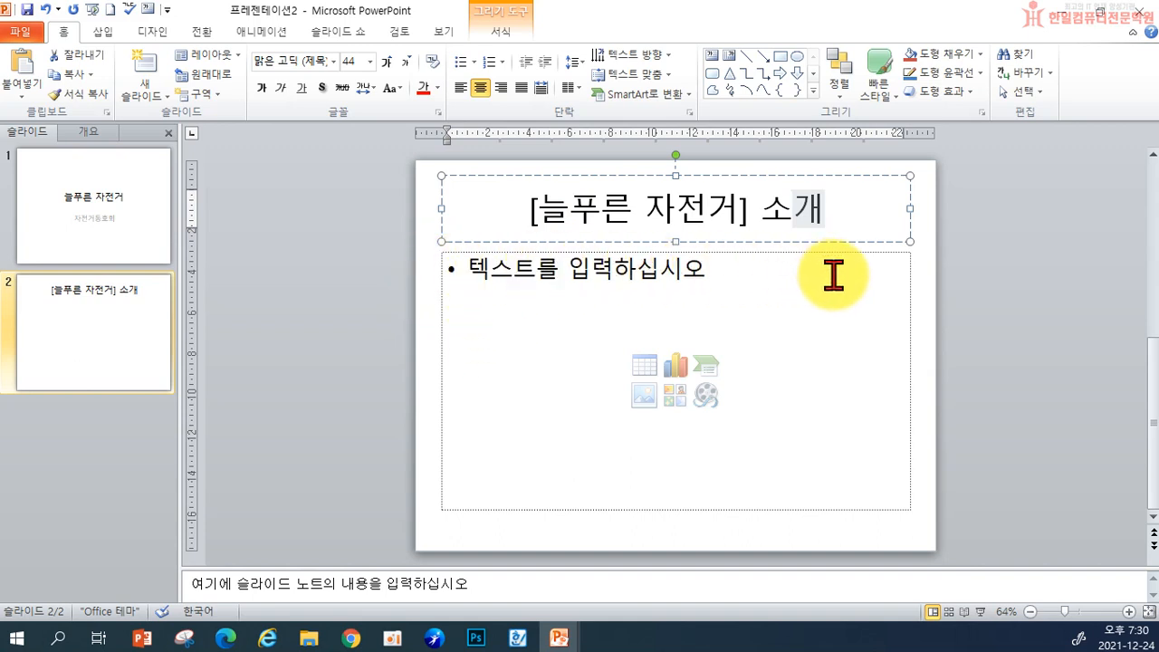
pyautogui.click(471, 270)
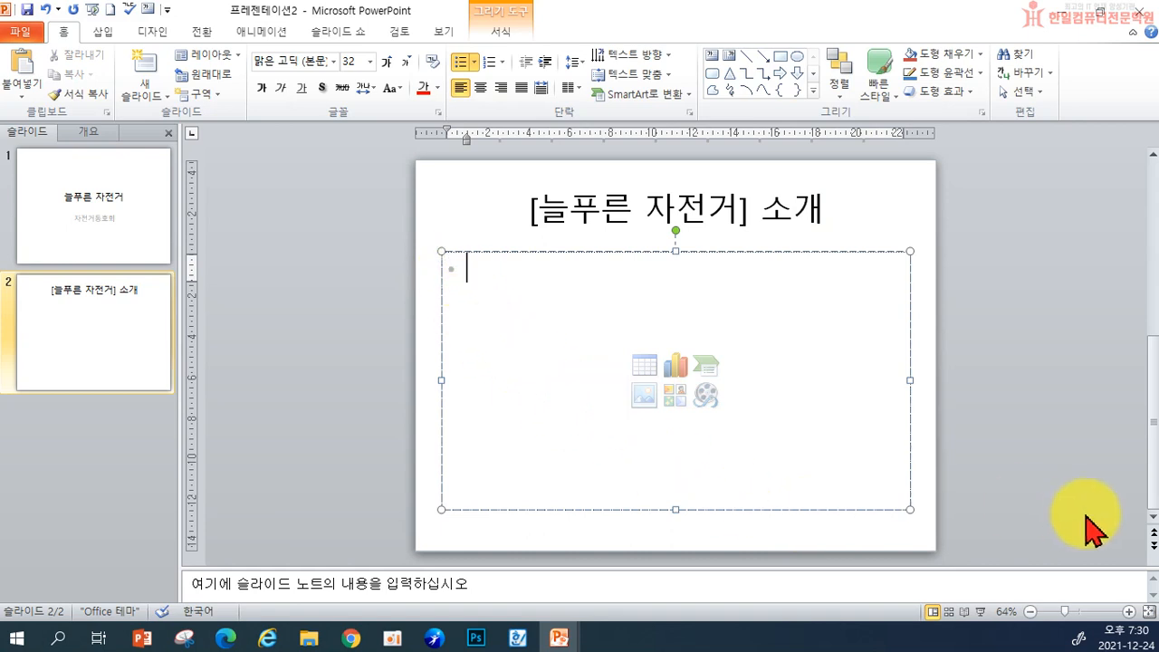
pyautogui.write('시 작')
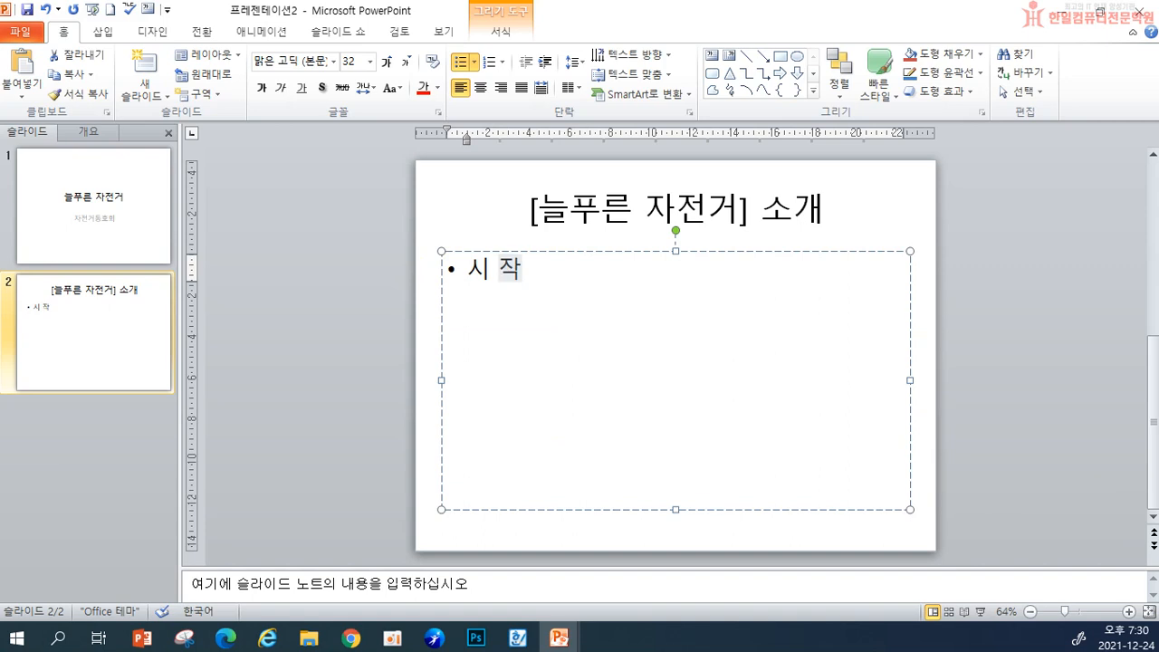
pyautogui.write(' : 2014년 6월 1일부터')
pyautogui.press('Return')
# - Enter the second bullet as "규 모 : 총 회원 126명(각 구별 30명 제한)"
pyautogui.write('규 모 : 총 회원 ')
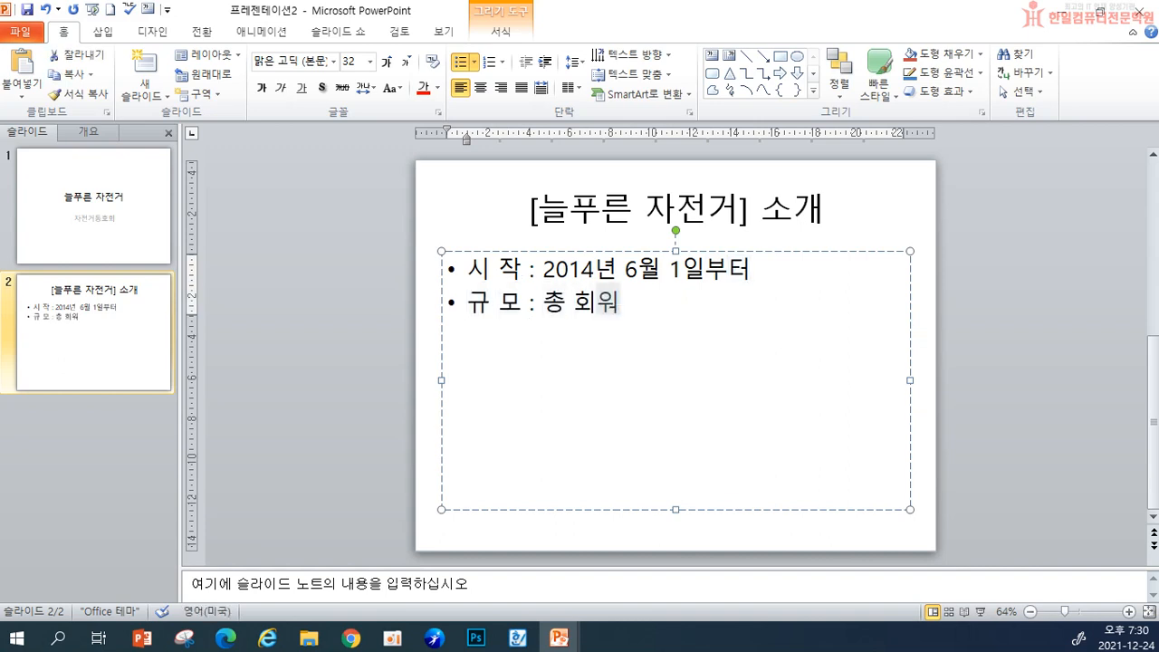
pyautogui.write('126ㅁ')
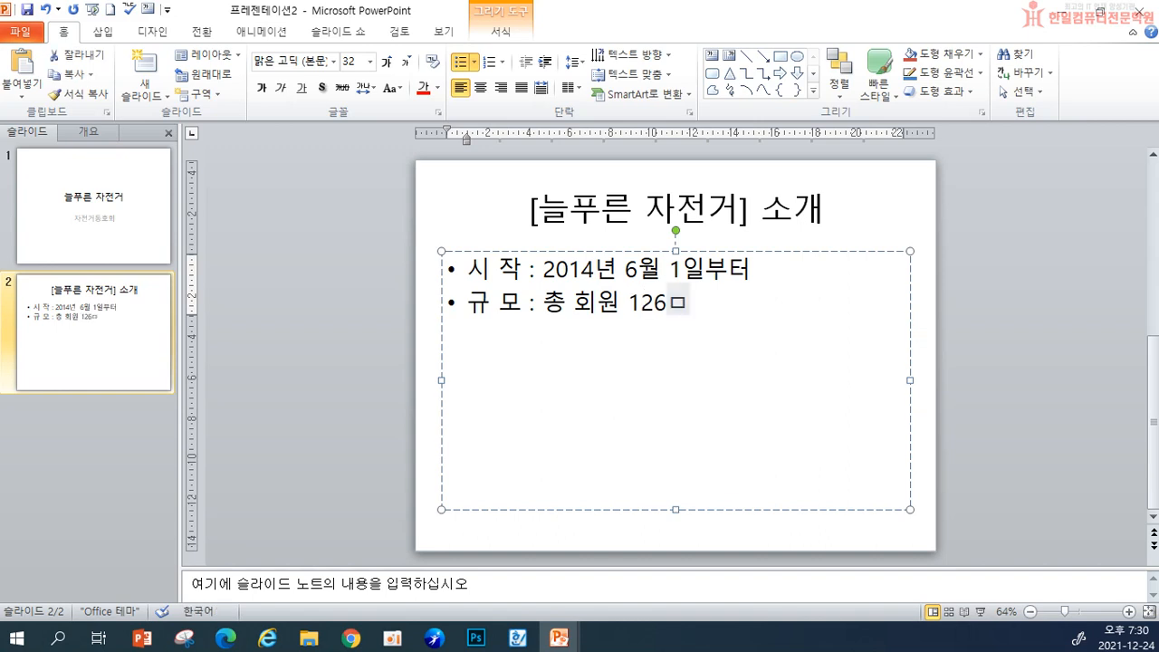
pyautogui.write('(각 구벼')
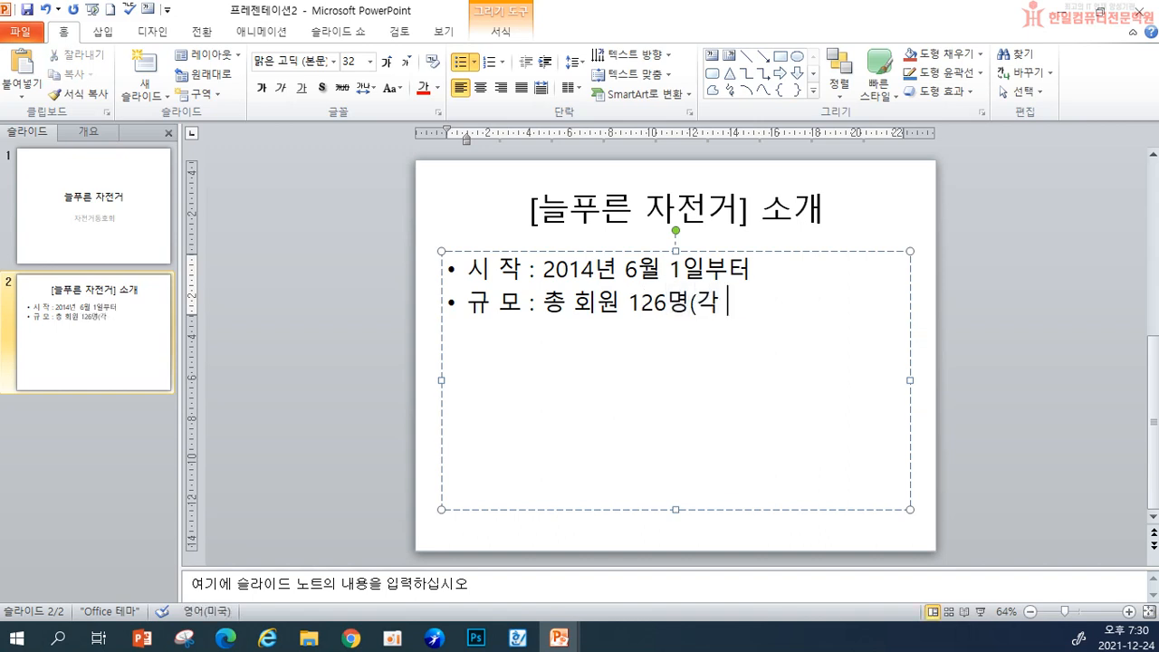
pyautogui.press('BackSpace')
pyautogui.press('BackSpace')
pyautogui.write('별 30명 제한)')
pyautogui.press('Return')
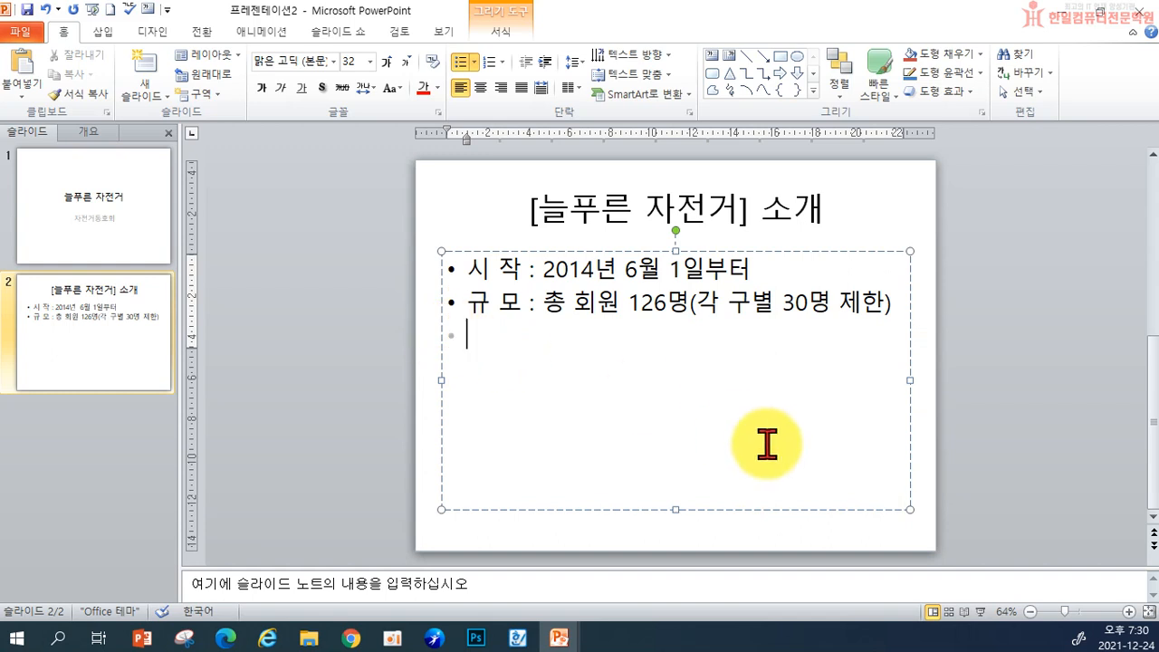
# - Begin the third bullet with "모 임 : 구별 소모임(매주 1회)"
pyautogui.write('모임')
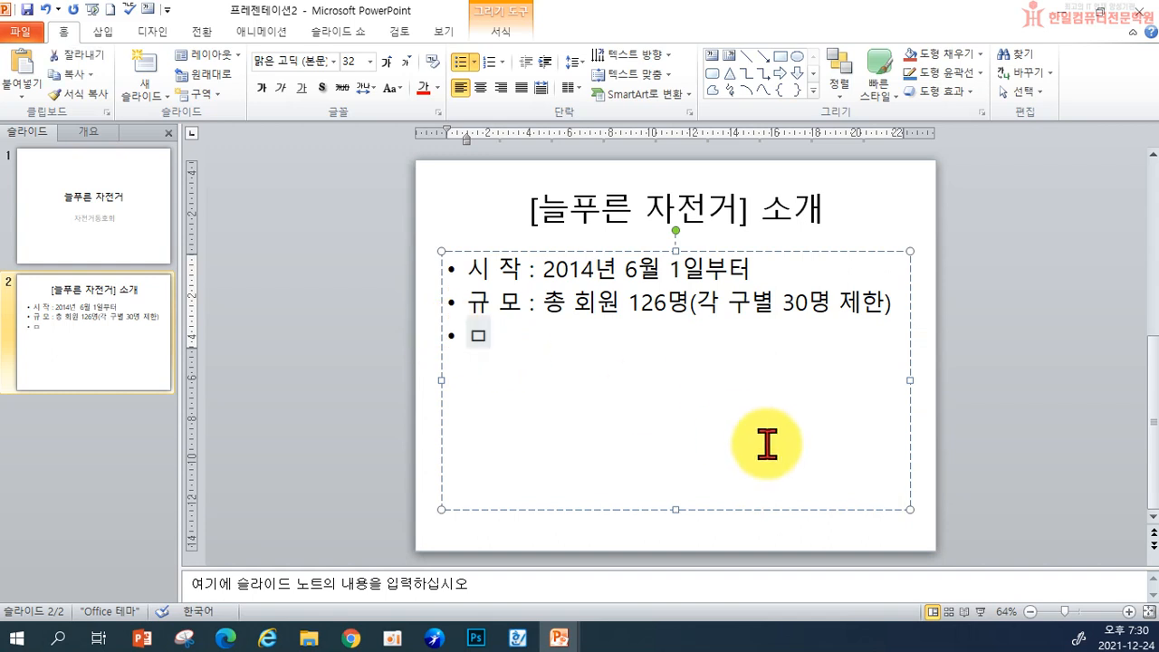
pyautogui.press('BackSpace')
pyautogui.press('BackSpace')
pyautogui.write('임')
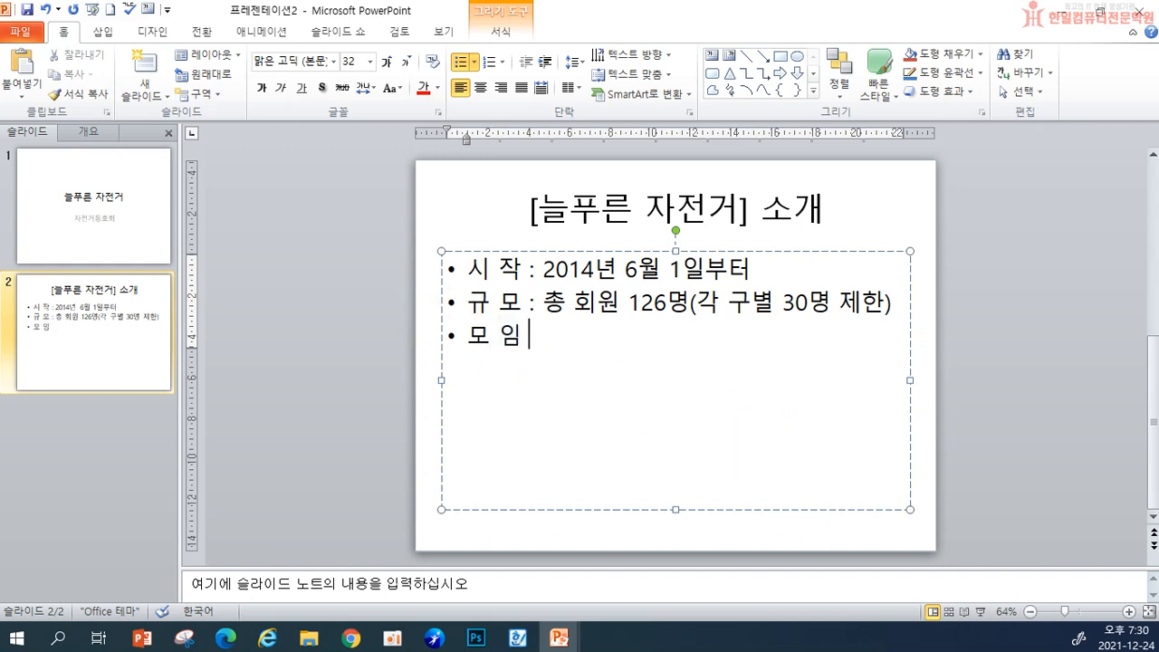
pyautogui.write(' : 구')
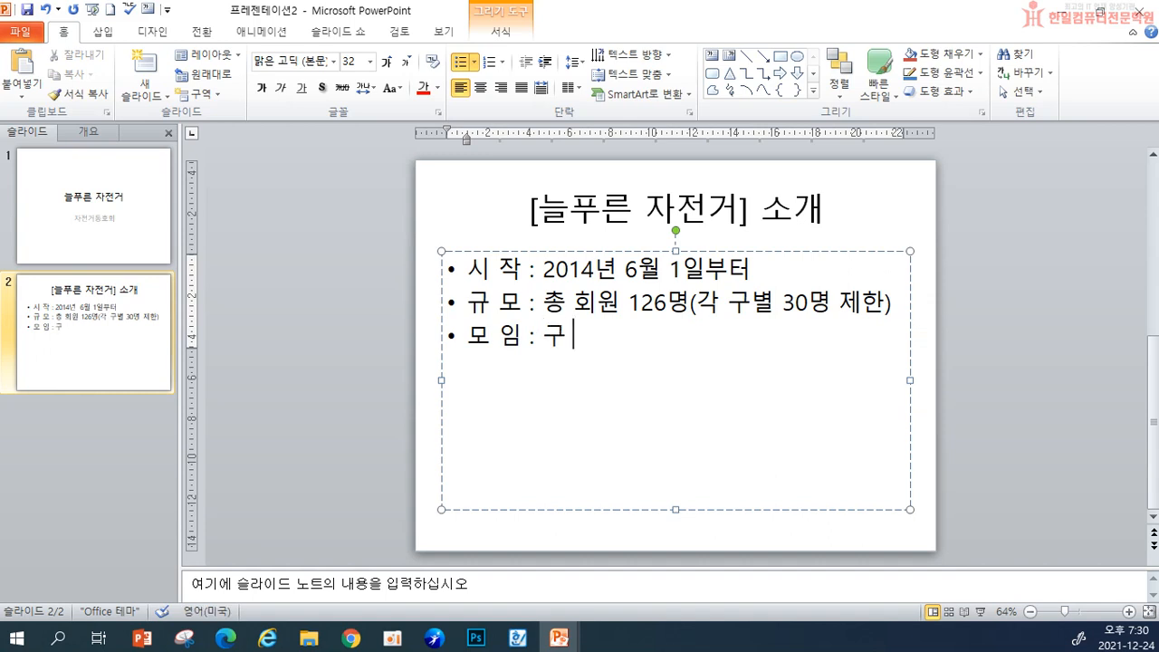
pyautogui.write('별 소모임(매주')
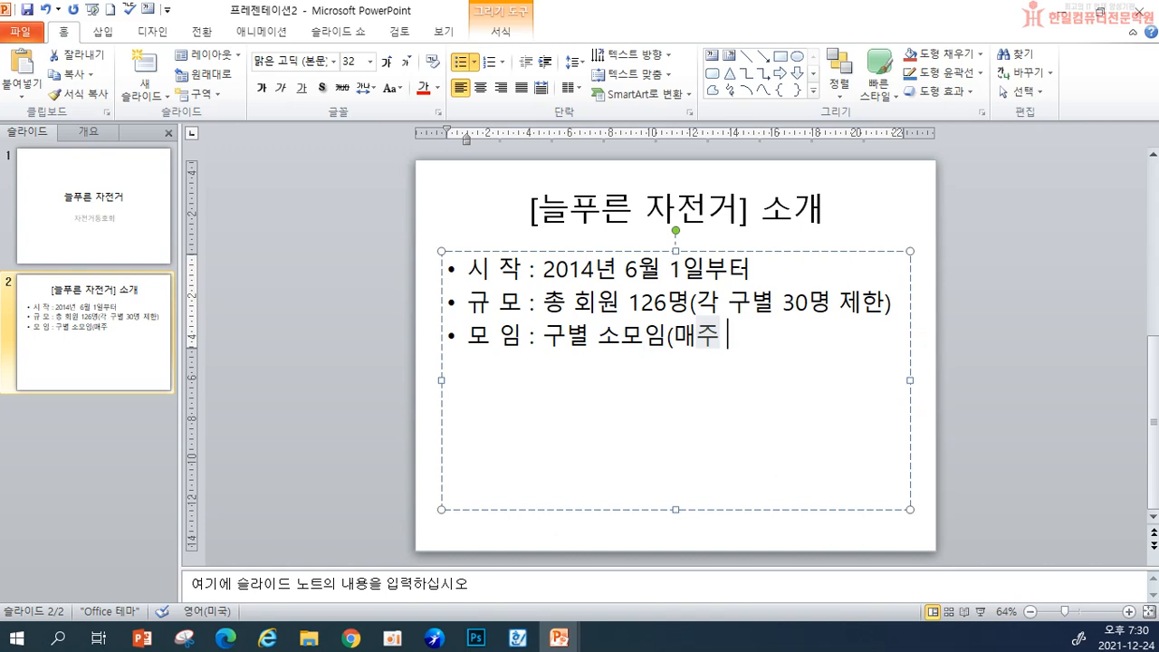
pyautogui.write(' 1ㅎ')
pyautogui.write(')')
# - Complete the third bullet by appending ", 전체 회원 모임(매월 1회)"
pyautogui.write(', 전체 회원')
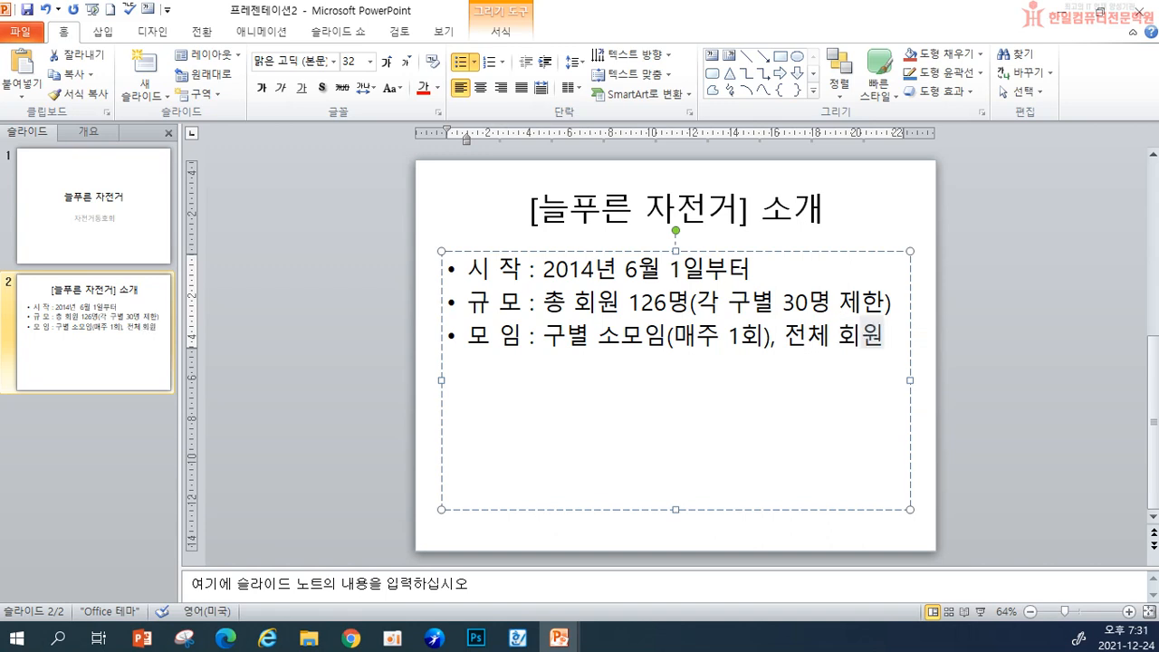
pyautogui.write(' ㅁ')
pyautogui.press('BackSpace')
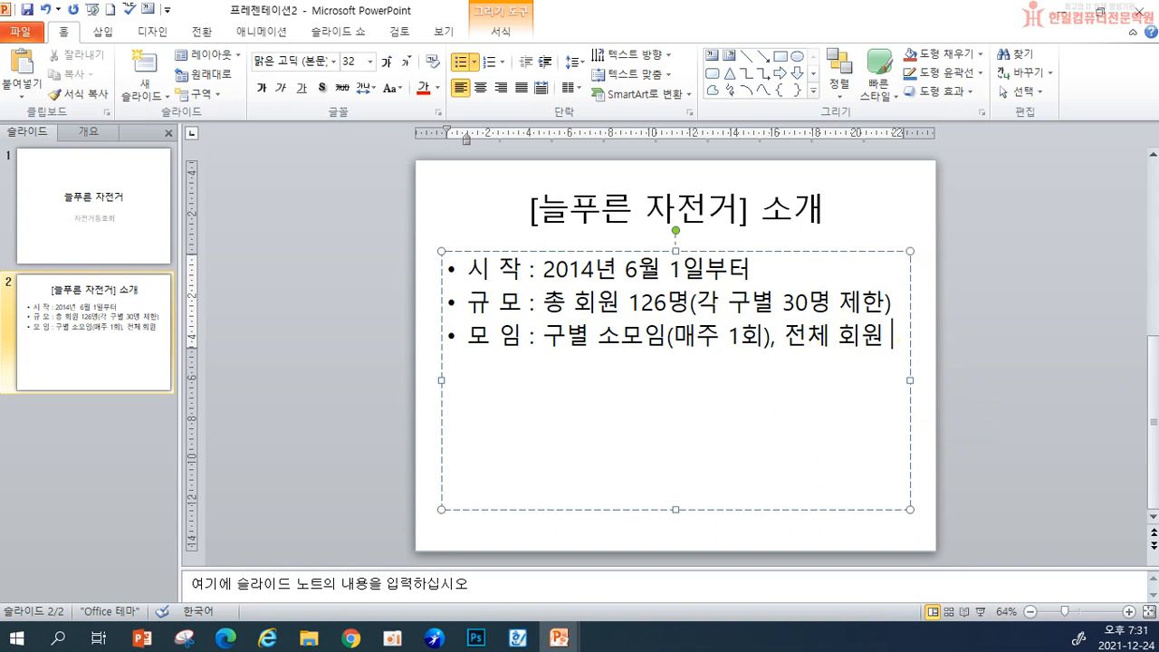
pyautogui.write('ㅁ')
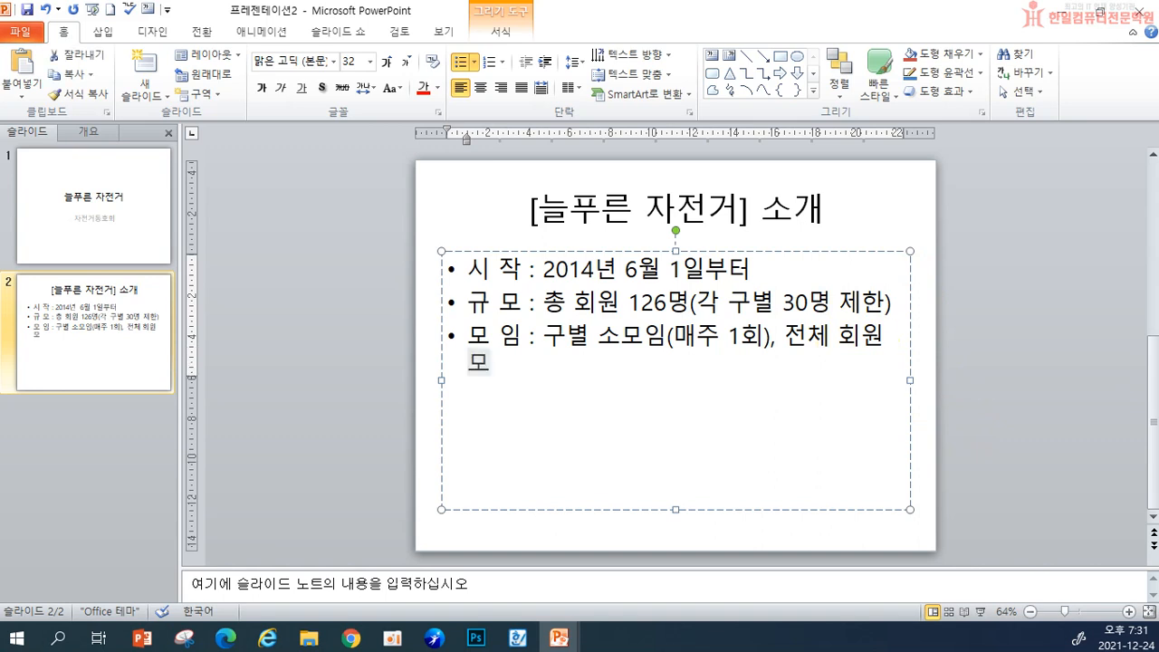
pyautogui.press('BackSpace')
pyautogui.write('임(')
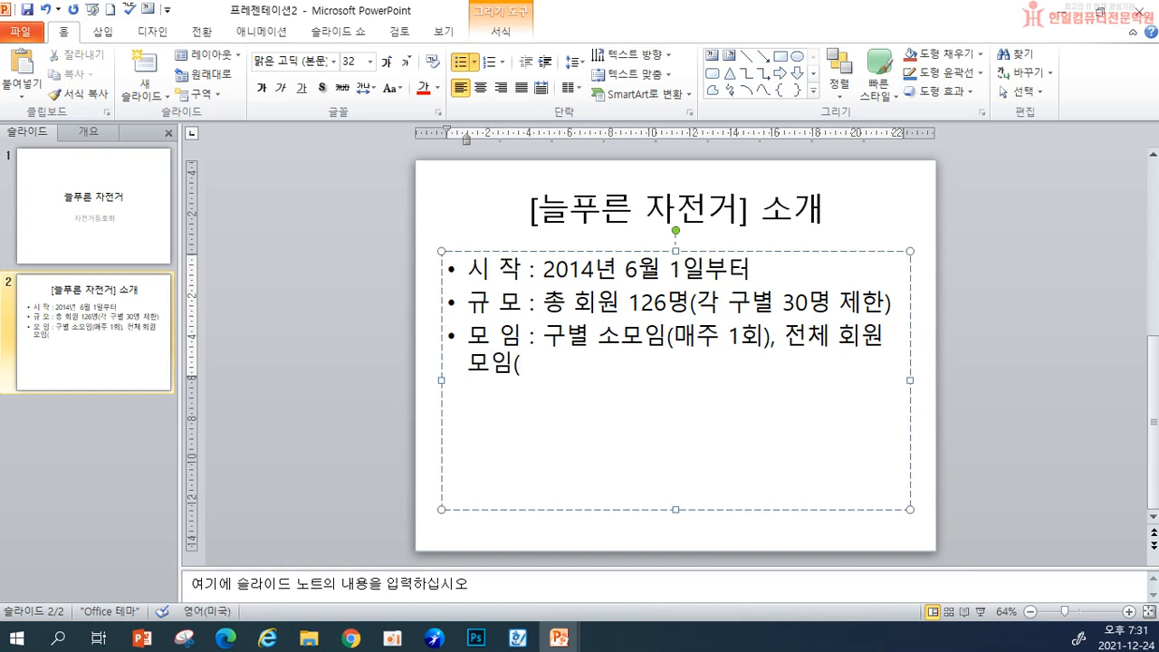
pyautogui.write('매월 1')
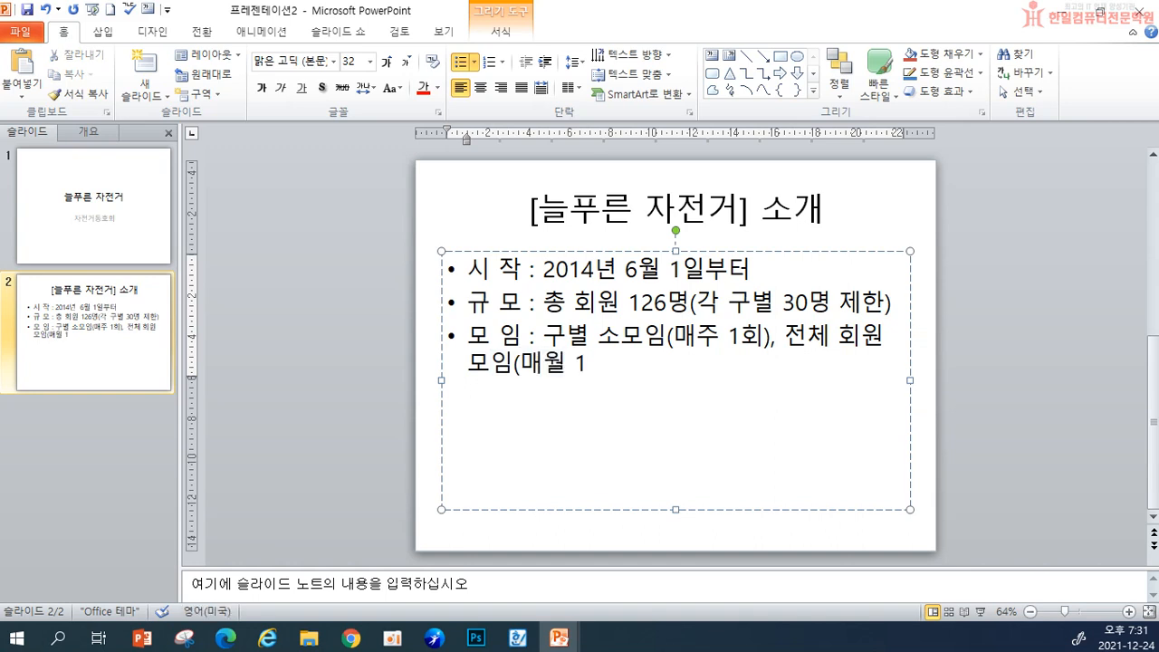
pyautogui.write('회)')
pyautogui.press('Return')
# - Enter the fourth bullet as "참가 자격 : 자전거를 좋아하는 40세 이상 누구나"
pyautogui.write('참가 자격 ')
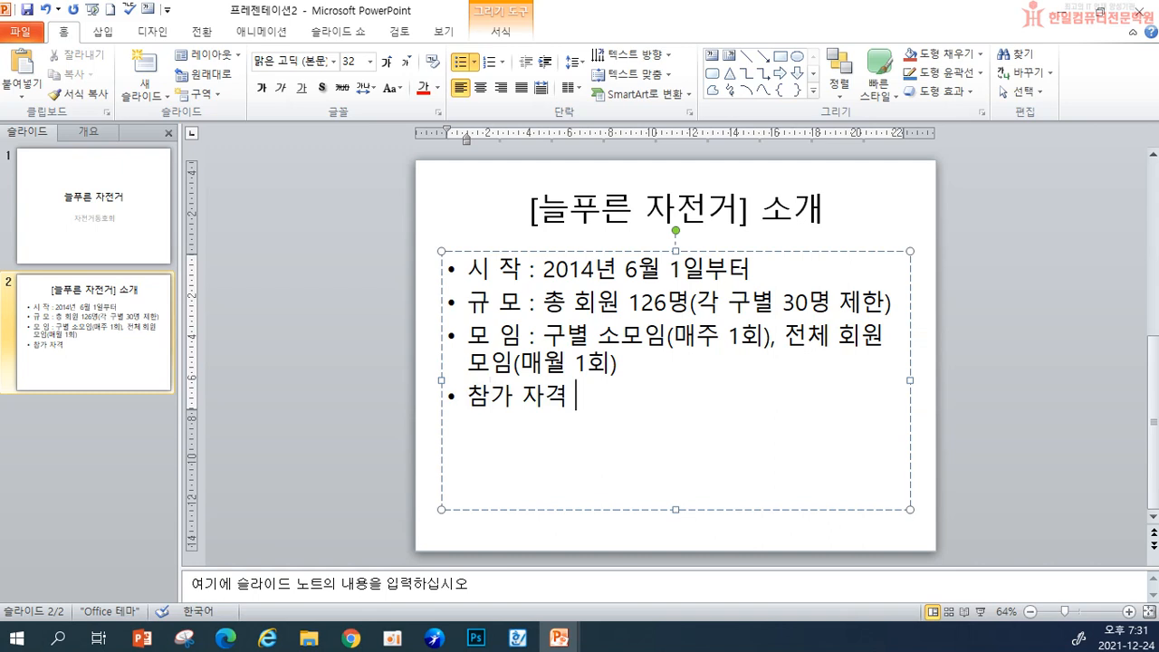
pyautogui.write(': 자전거를 좋앙')
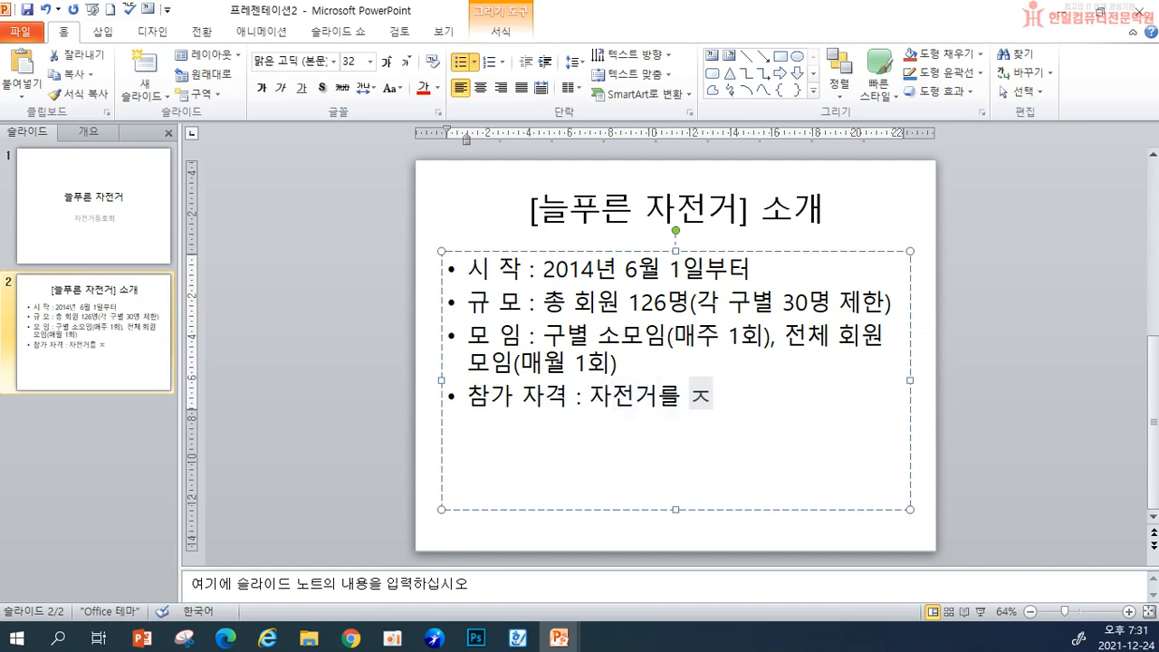
pyautogui.write('하는 40세 이사')
pyautogui.press('Return')
pyautogui.write('누구나')
pyautogui.press('Return')
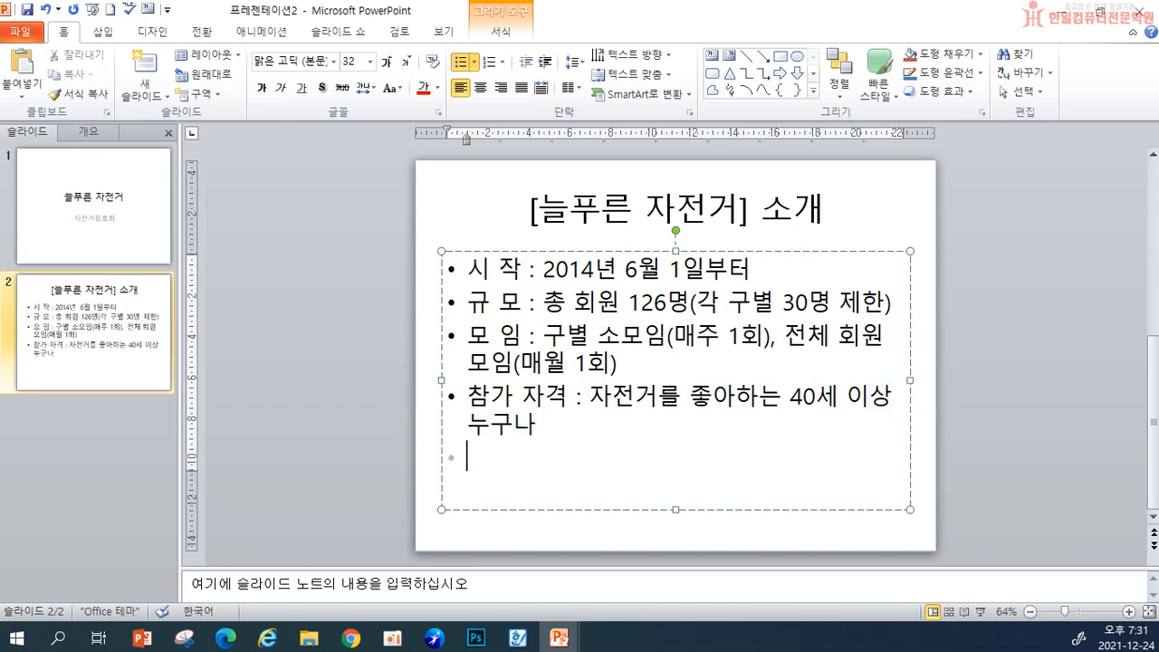
# - Enter the fifth bullet as "회 비 : 월 1만원(모임 시 음료 및 상비약, 안전용품 준비에 사용함)"
pyautogui.write('회 비 ㅣ')
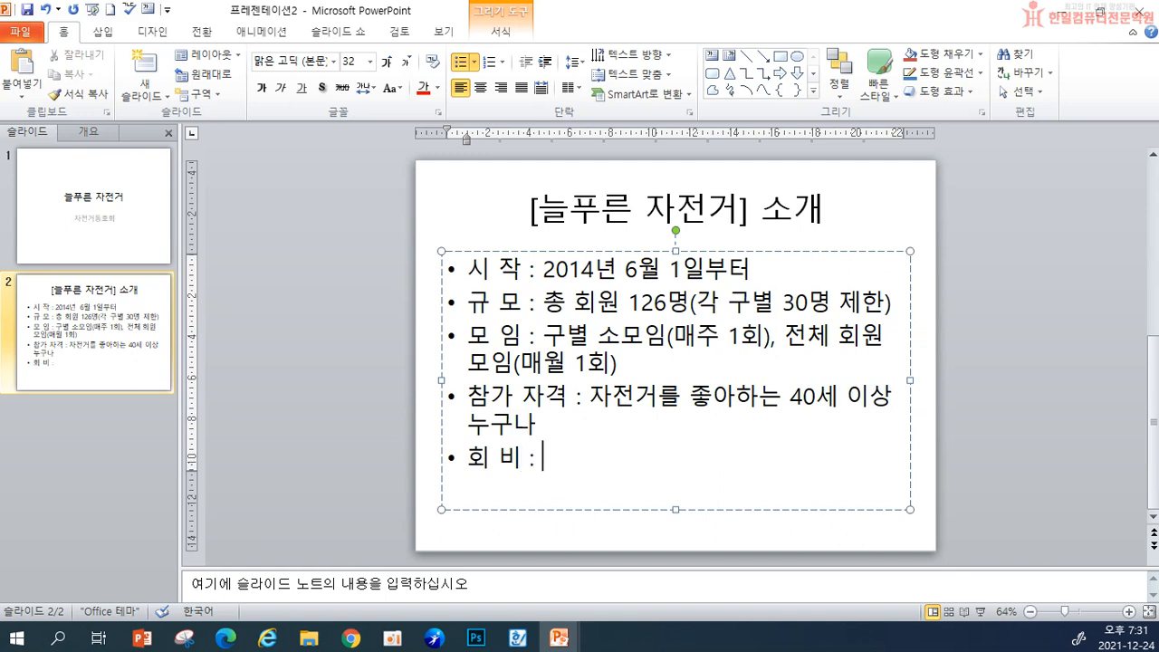
pyautogui.write(' 월 1만')
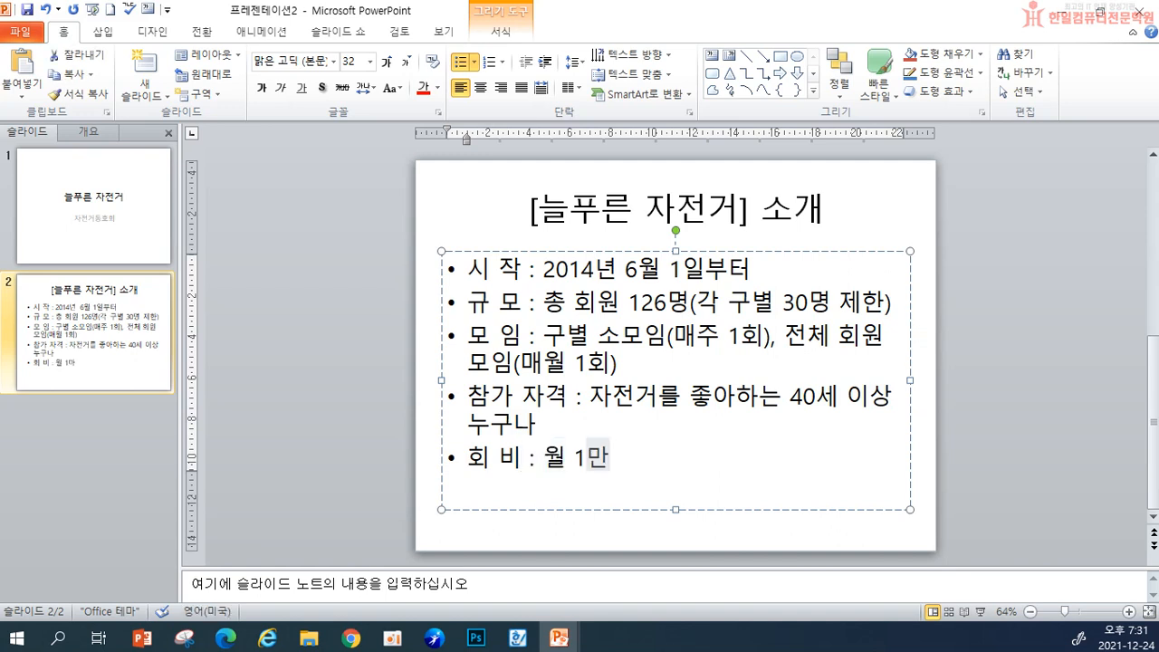
pyautogui.write('워ㄴ(모임시')
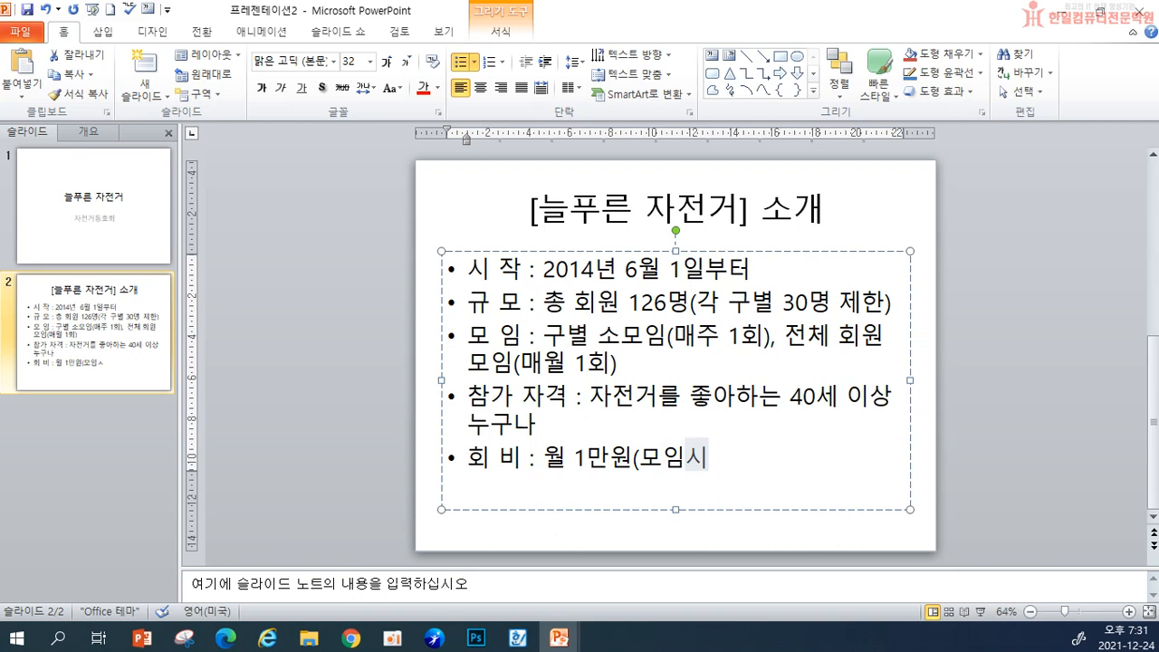
pyautogui.press('BackSpace')
pyautogui.write('시 음료 ')
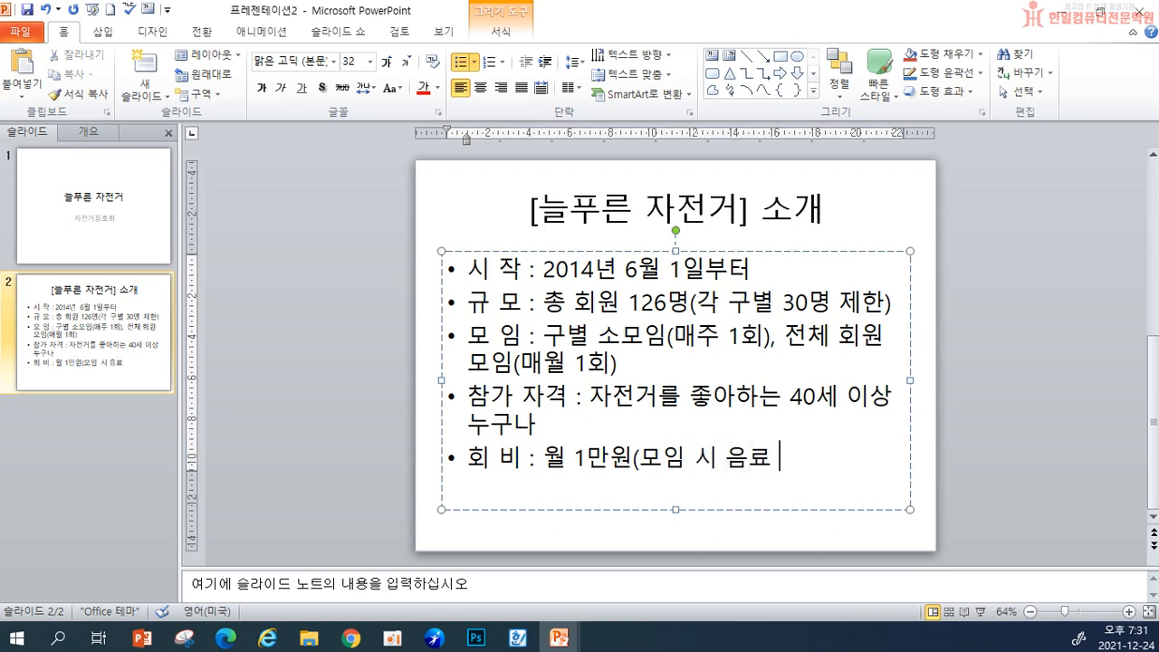
pyautogui.write('및 상비약, ')
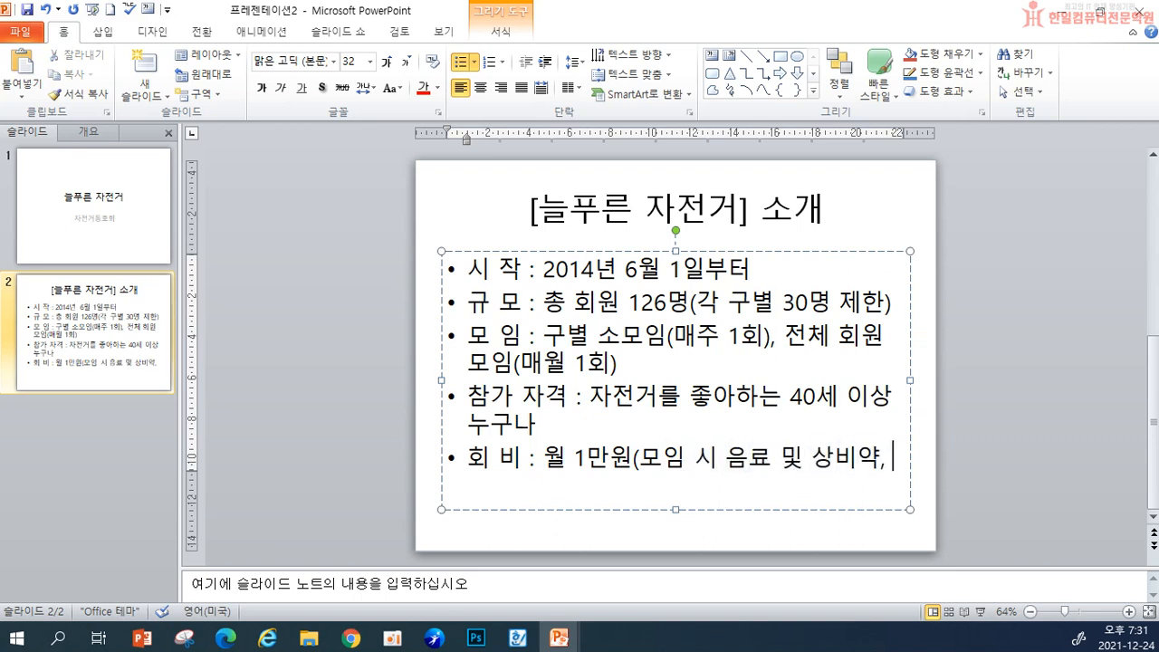
pyautogui.write('안전용품 주')
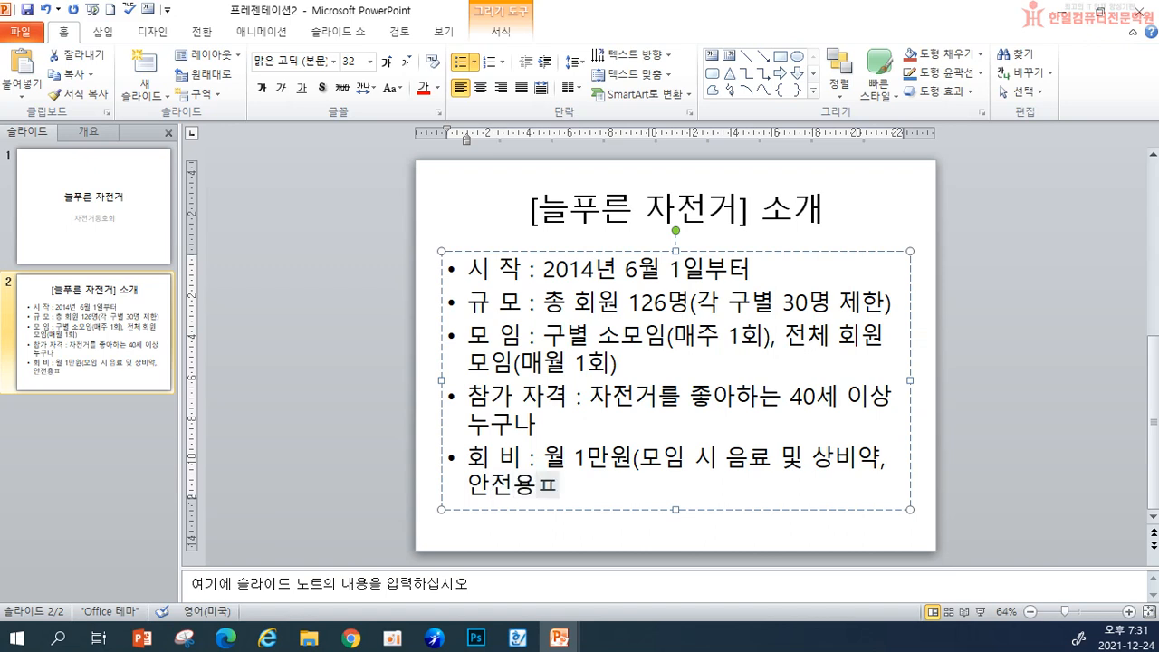
pyautogui.write('준비에 사용함)')
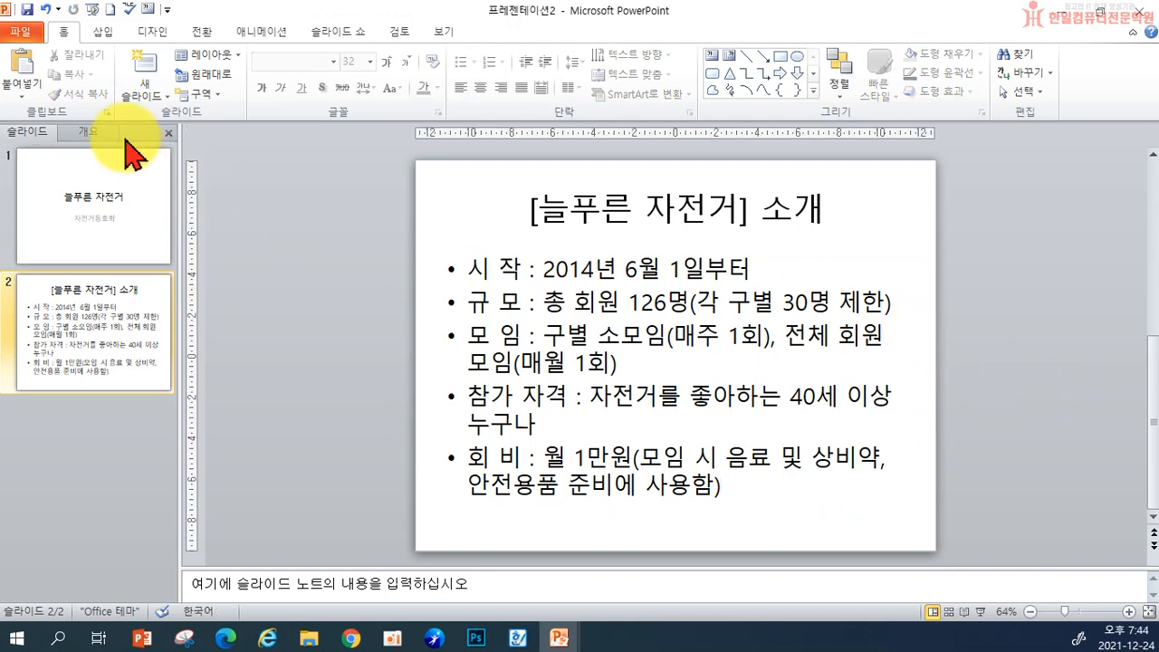
# - Start saving the bicycle club presentation and browse to the 문서 (Documents) folder
pyautogui.click(34, 34)
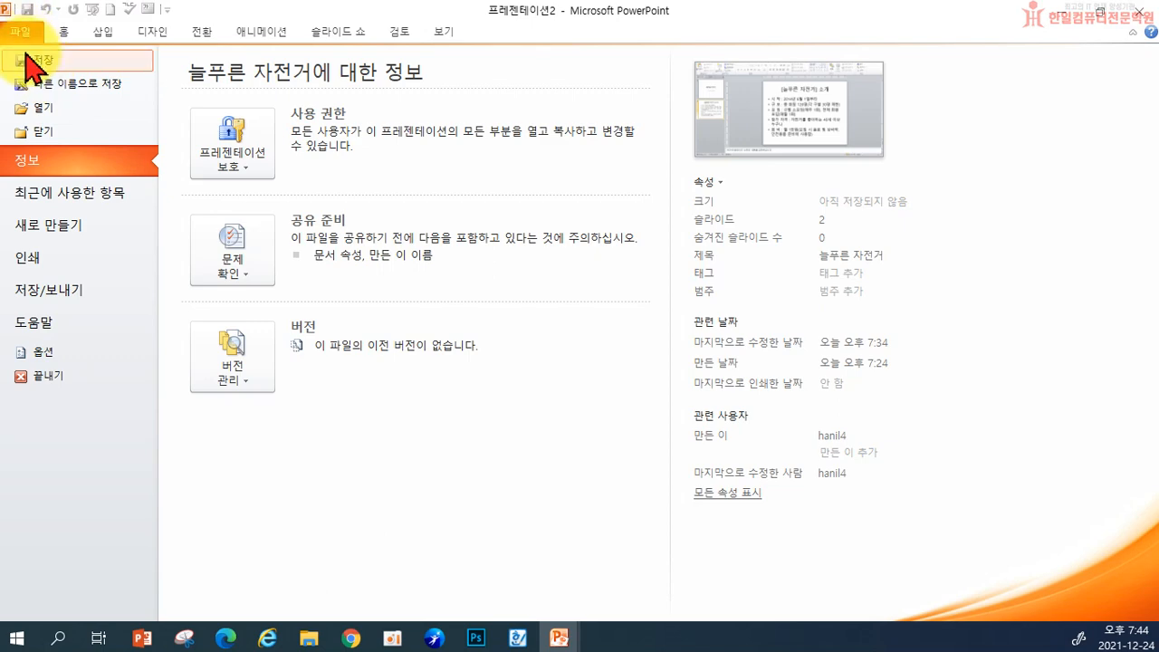
pyautogui.click(29, 58)
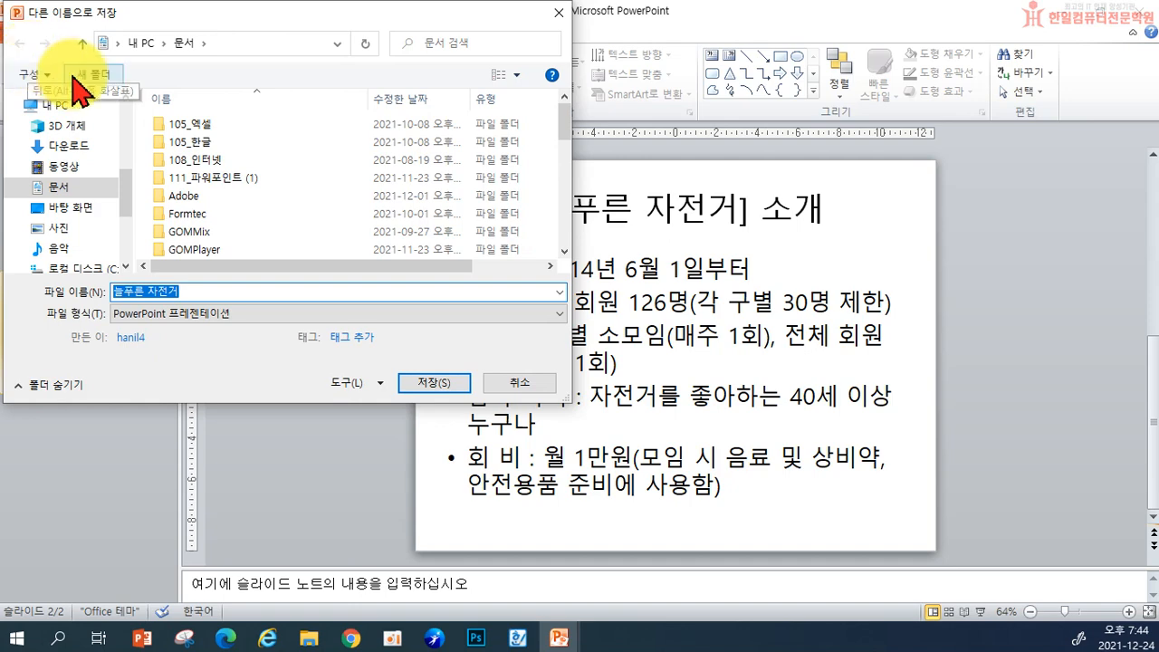
pyautogui.moveTo(572, 143); pyautogui.dragTo(544, 128)
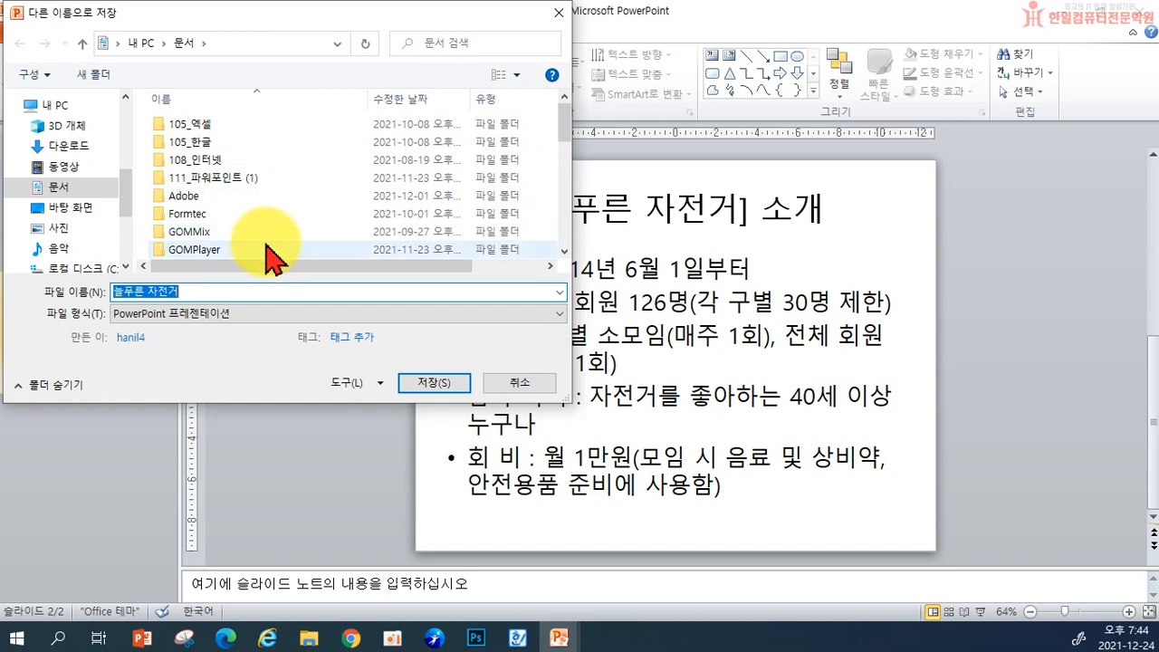
pyautogui.click(61, 206)
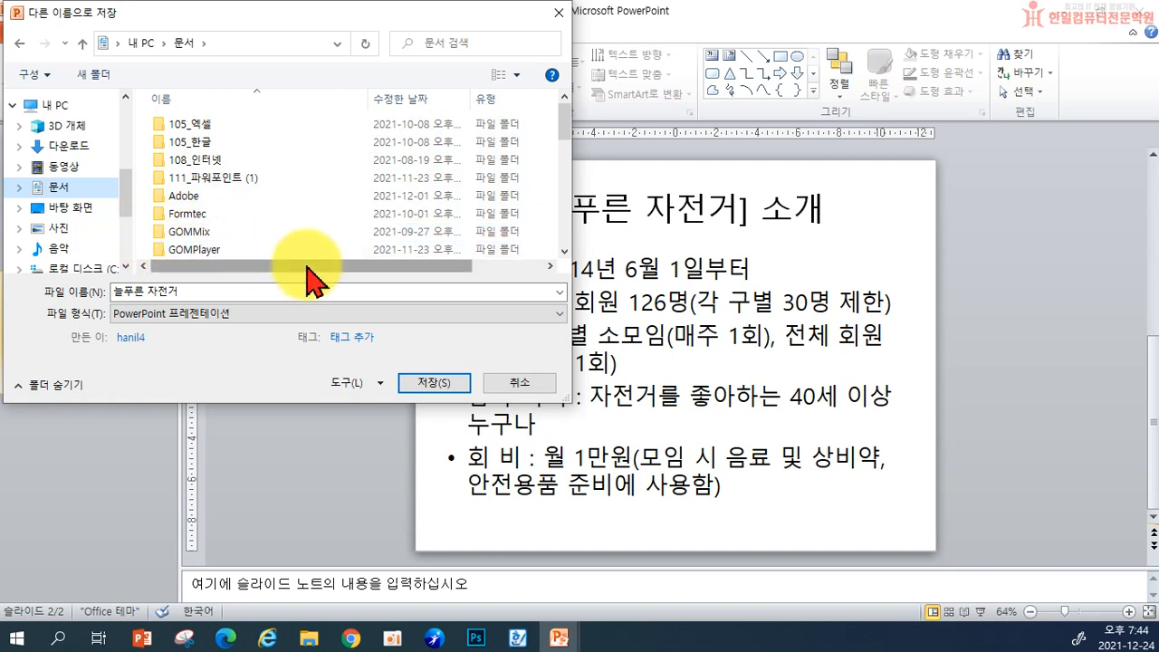
# - Create a new folder named with the person's name followed by 7, and save the presentation in it as 늘푸른 자전거
pyautogui.click(107, 76)
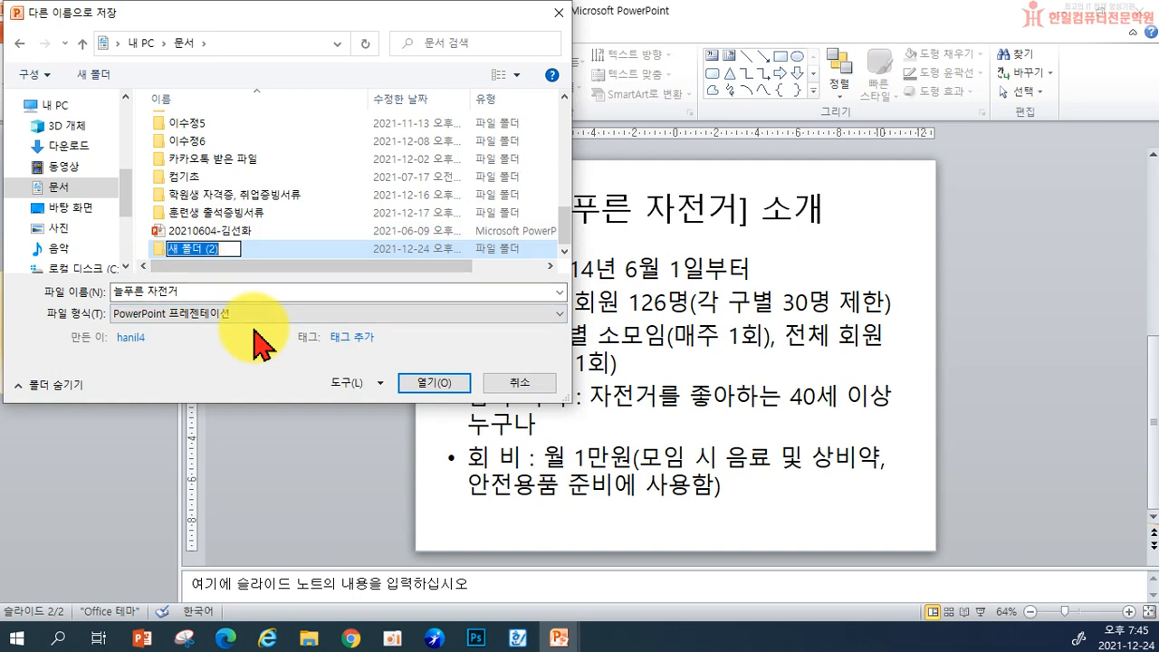
pyautogui.write('d')
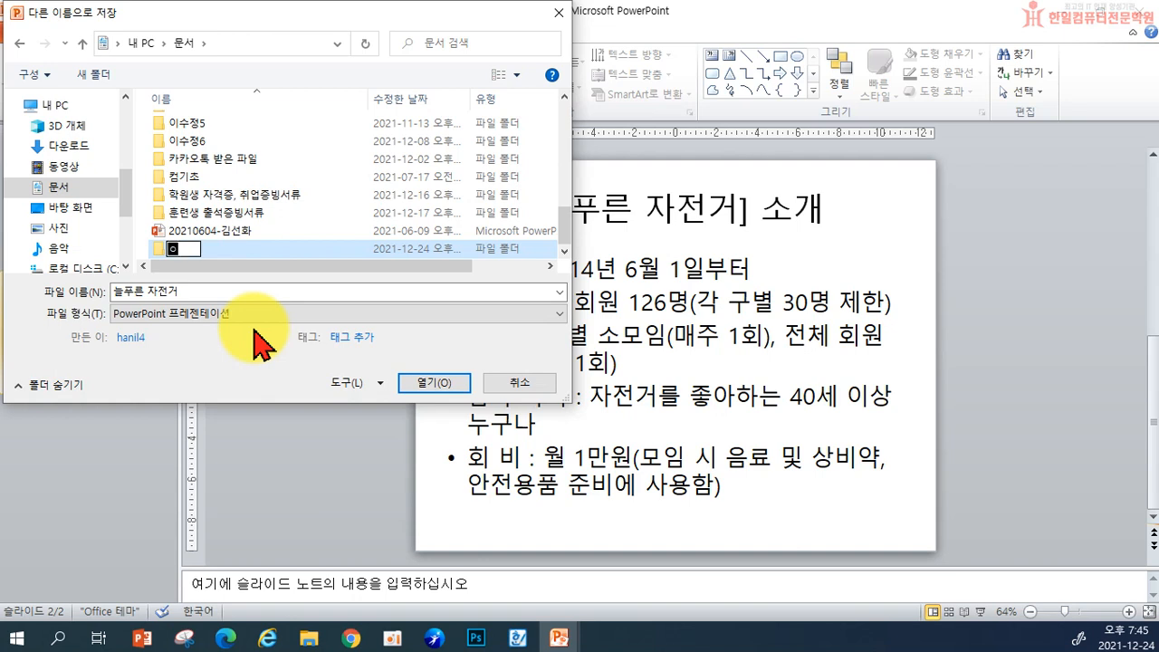
pyautogui.write('ltnwj')
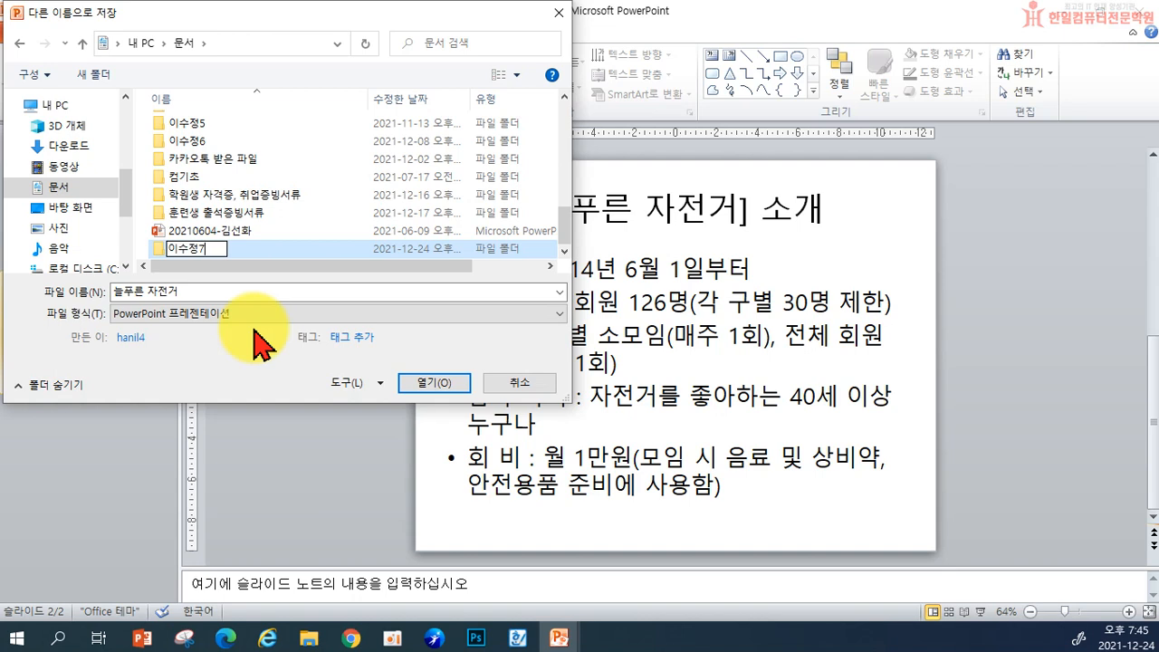
pyautogui.press('Return')
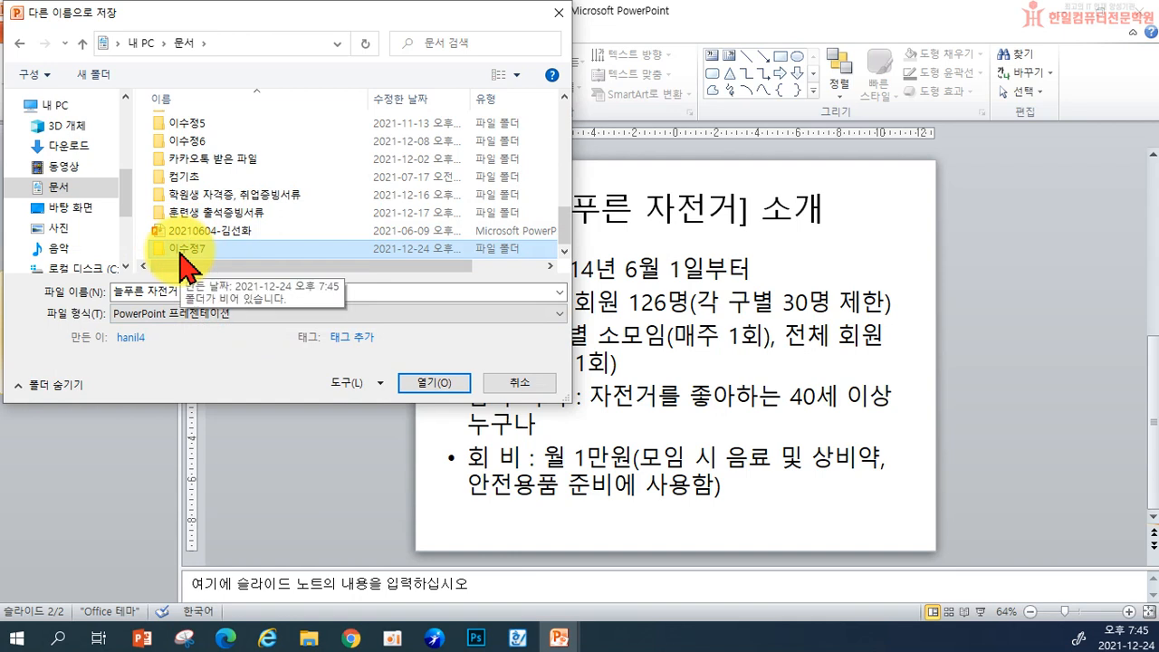
pyautogui.doubleClick(179, 252)
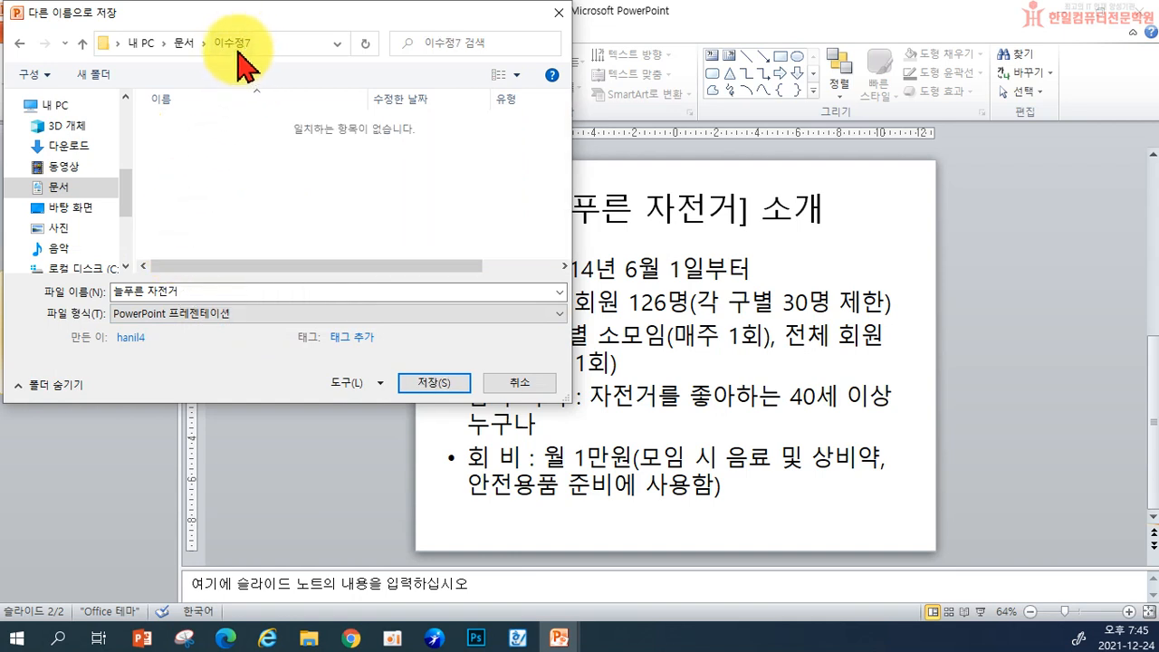
pyautogui.click(412, 380)
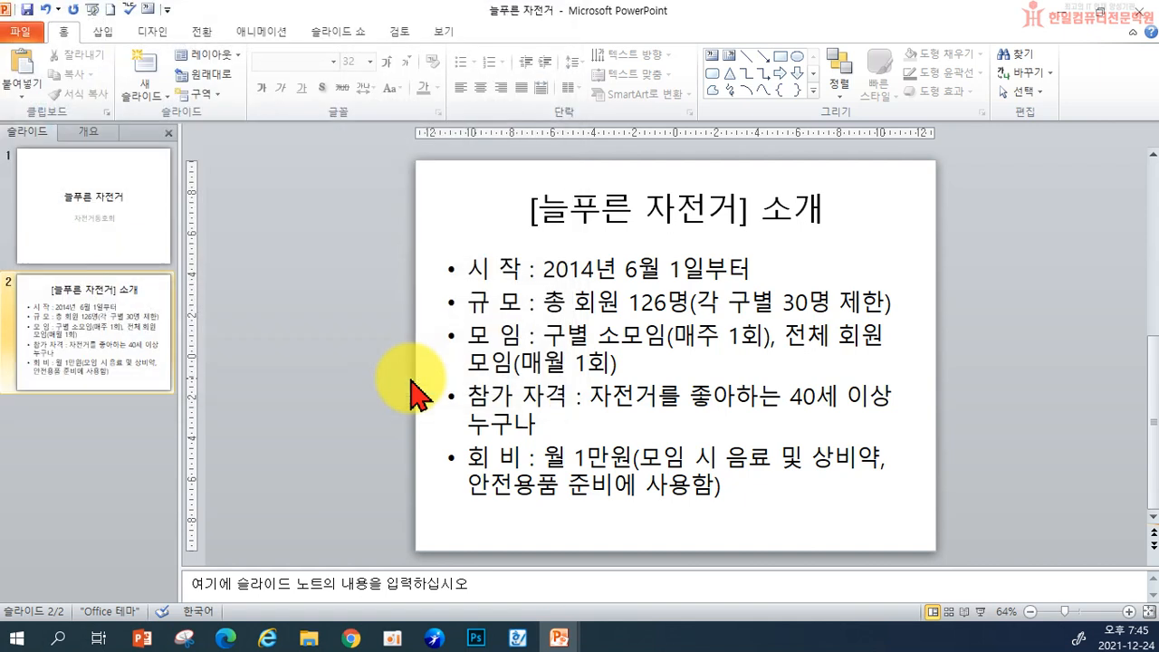
# - Create a new blank presentation
pyautogui.click(27, 33)
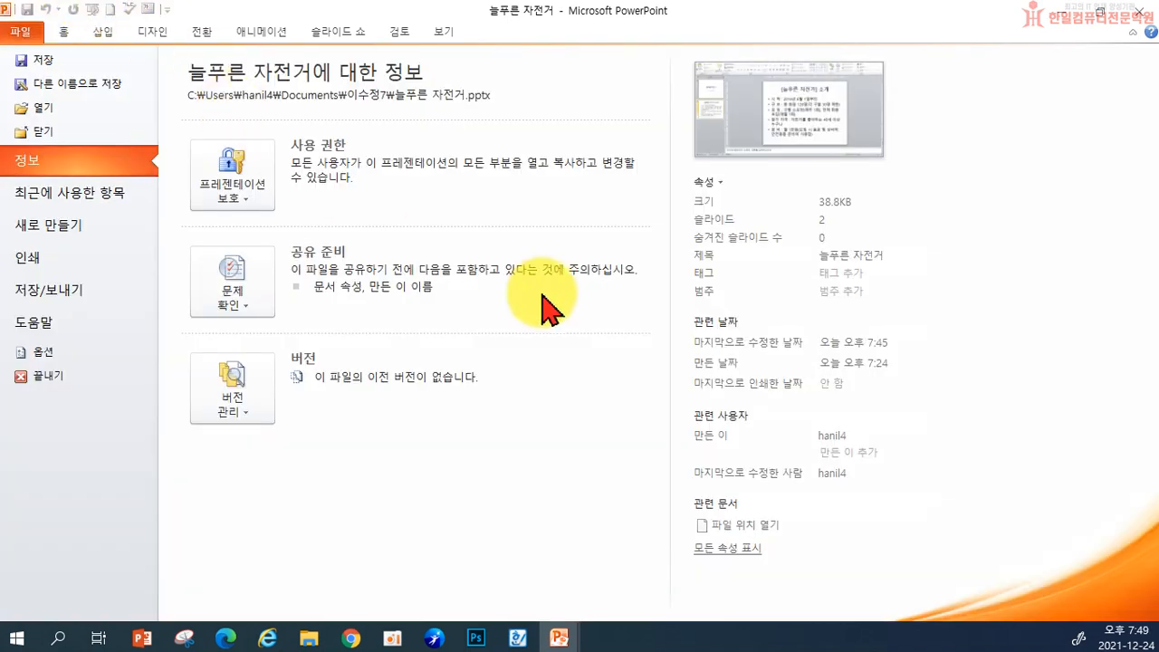
pyautogui.moveTo(542, 293)
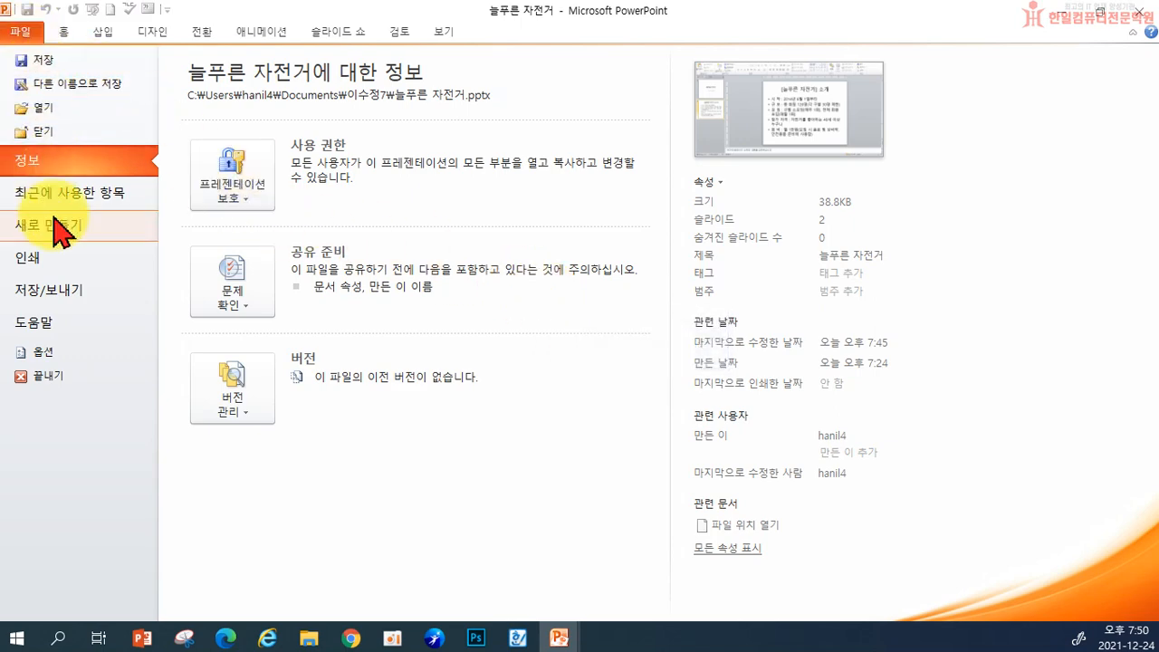
pyautogui.click(16, 33)
pyautogui.click(16, 32)
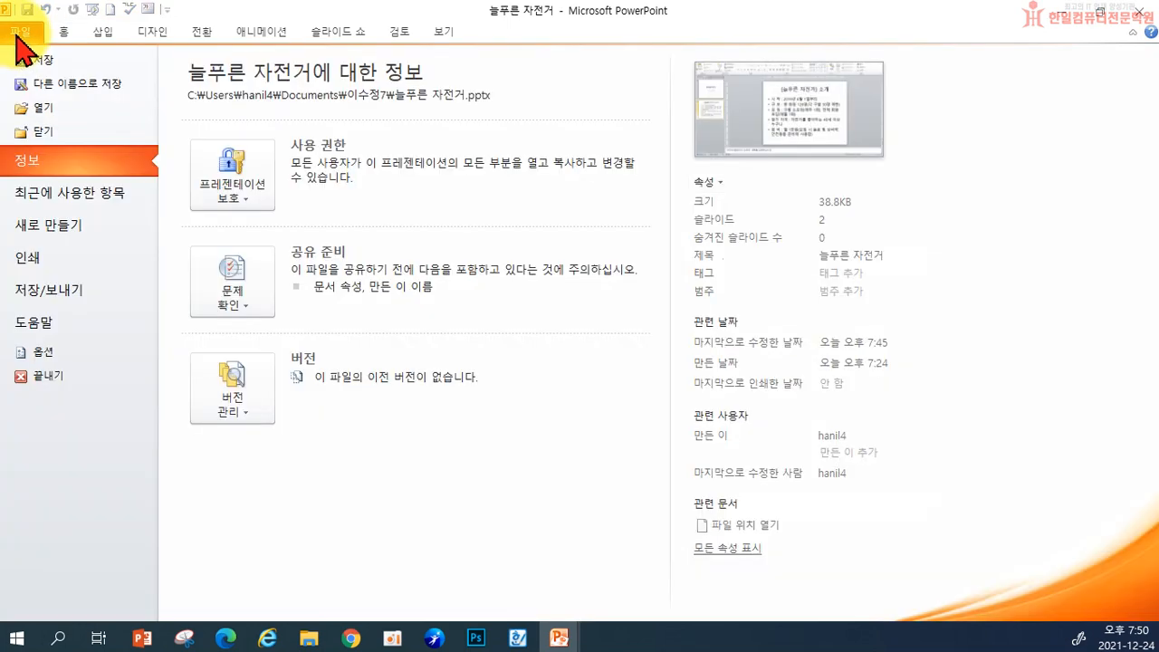
pyautogui.click(54, 237)
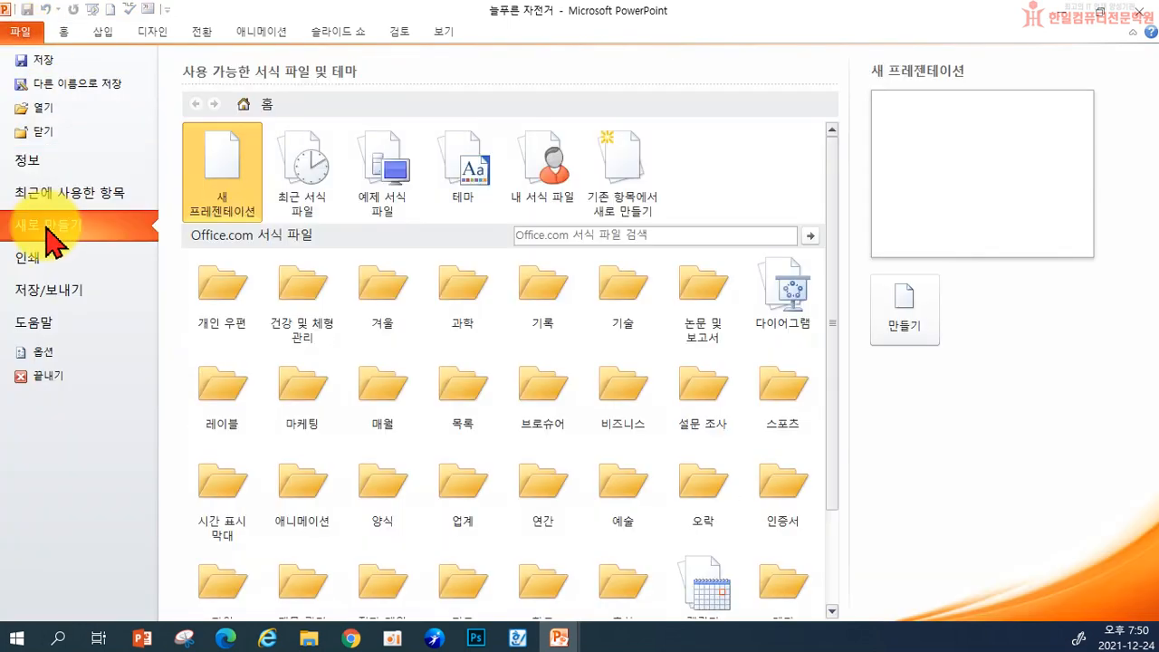
pyautogui.click(902, 325)
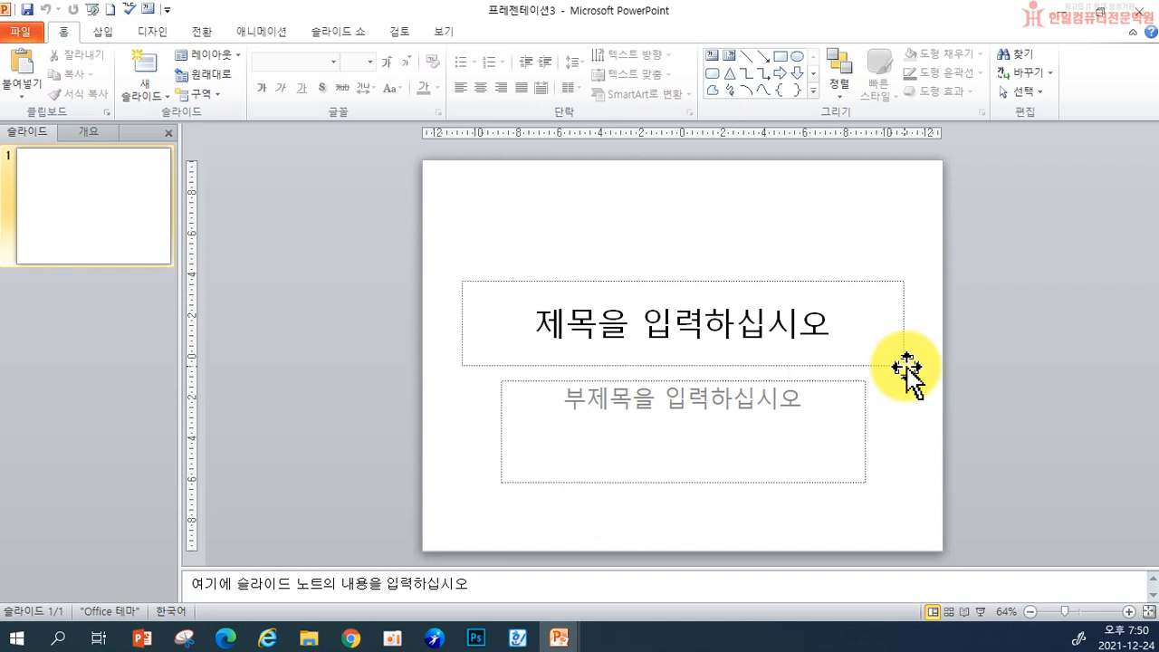
# - Enter the title "내 몸을 살리는 건강 운동법" and the subtitle "부위별, 증상별 운동 방법 소개" on the first slide
pyautogui.click(616, 321)
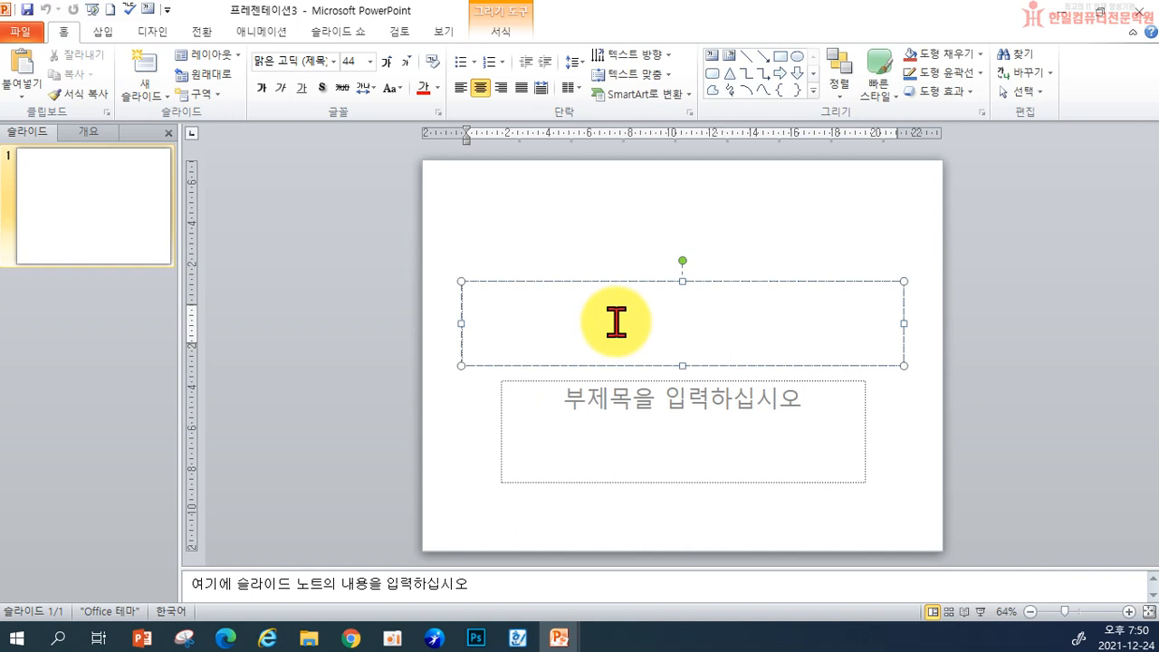
pyautogui.write('내 몸을 살')
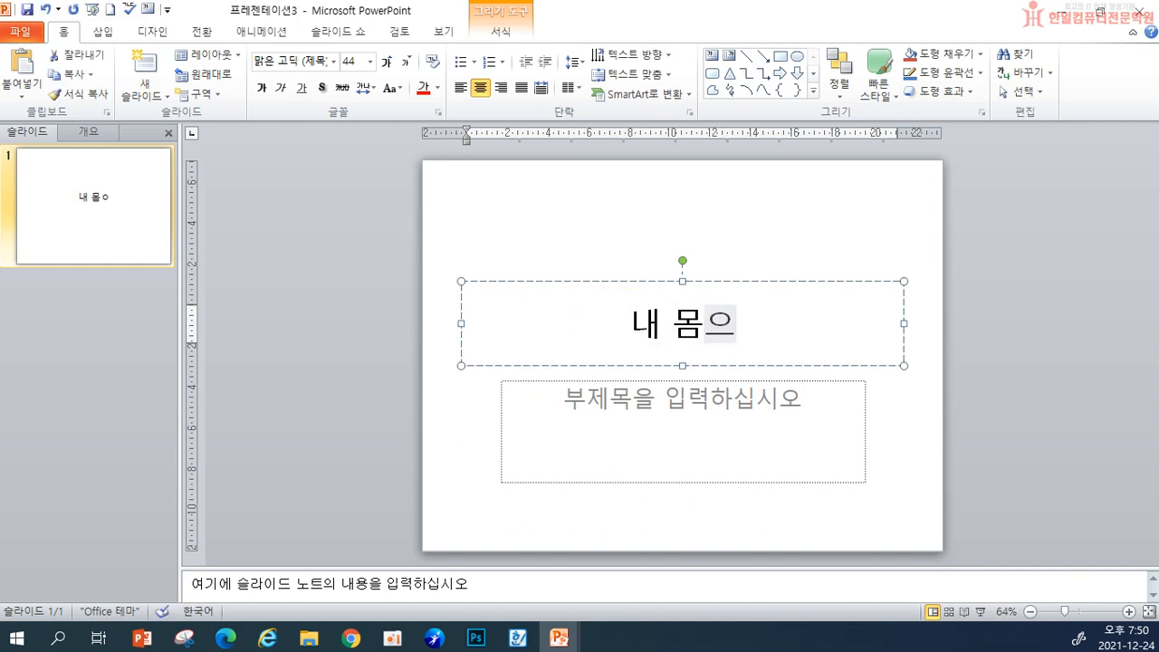
pyautogui.write('리는 건강 ')
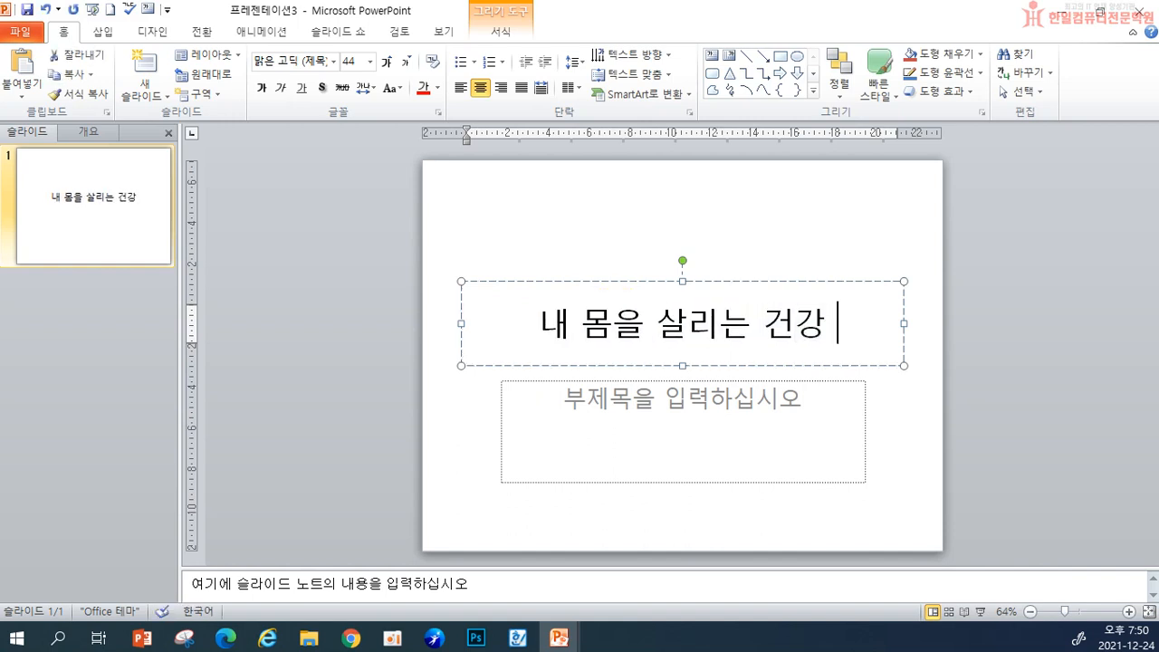
pyautogui.write('운동법')
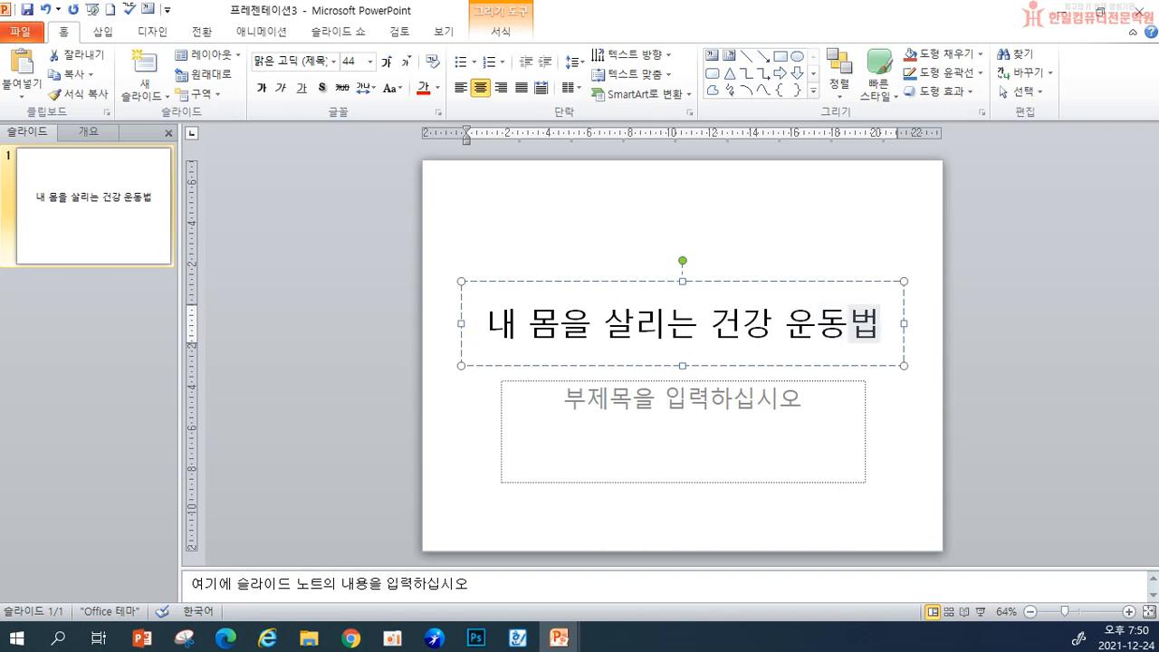
pyautogui.click(577, 415)
pyautogui.write('부위별, ㅈ증상별 운ㄷ동 방법 소개')
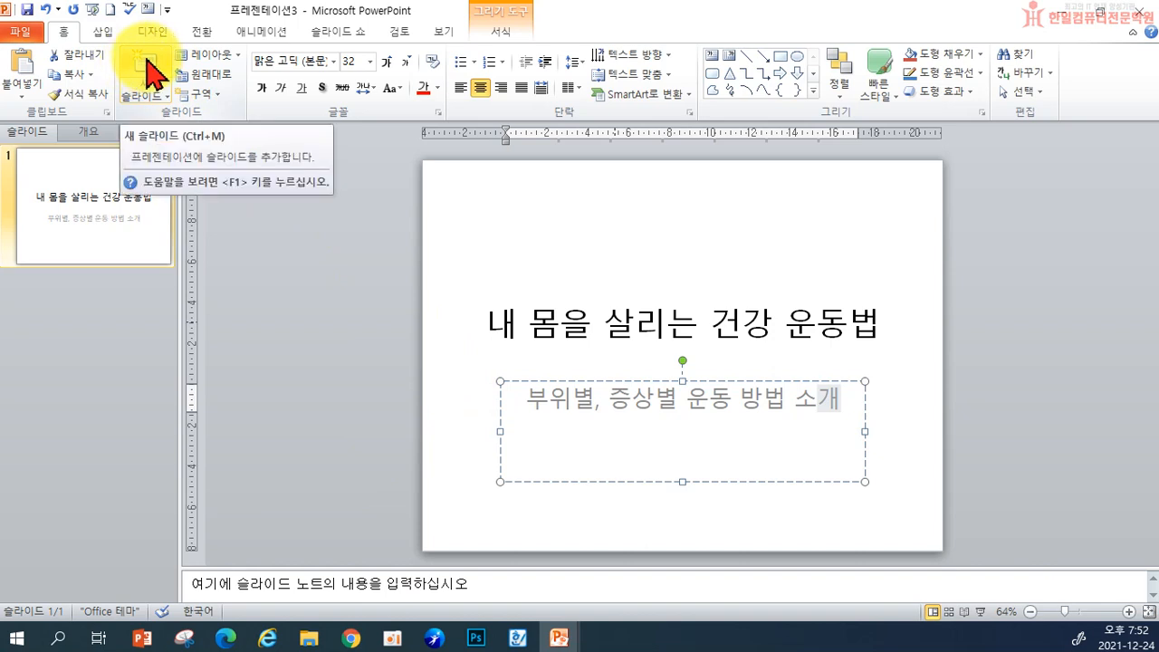
# - Add a second slide and give it the title "<부위별 운동법>"
pyautogui.click(146, 63)
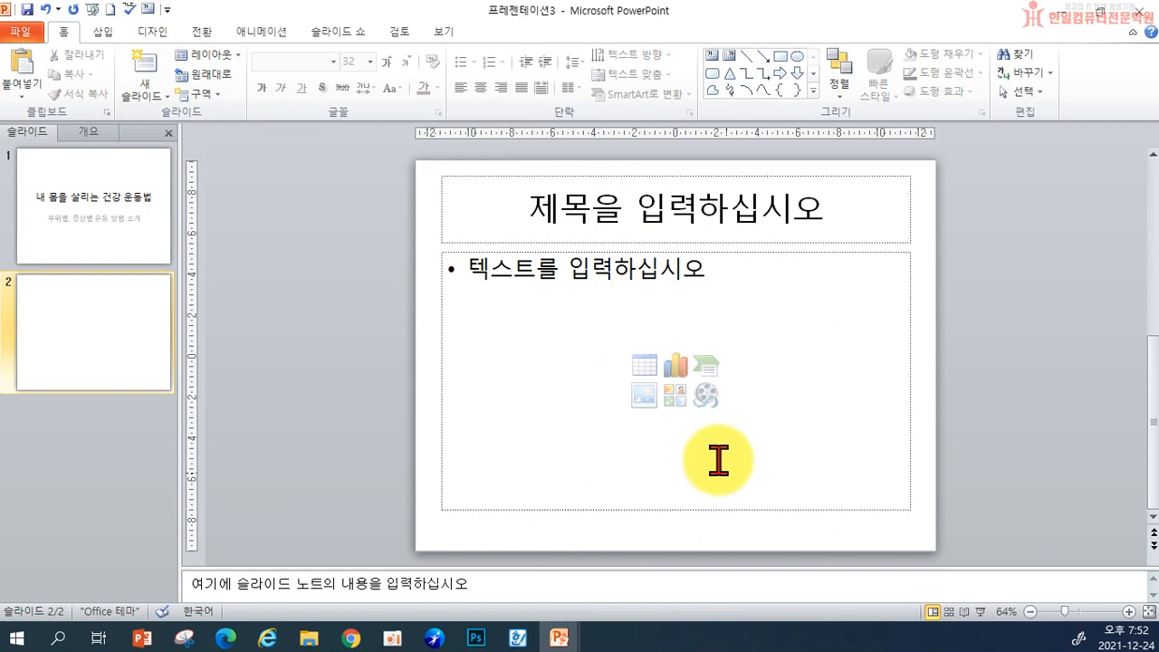
pyautogui.click(620, 214)
pyautogui.write('<')
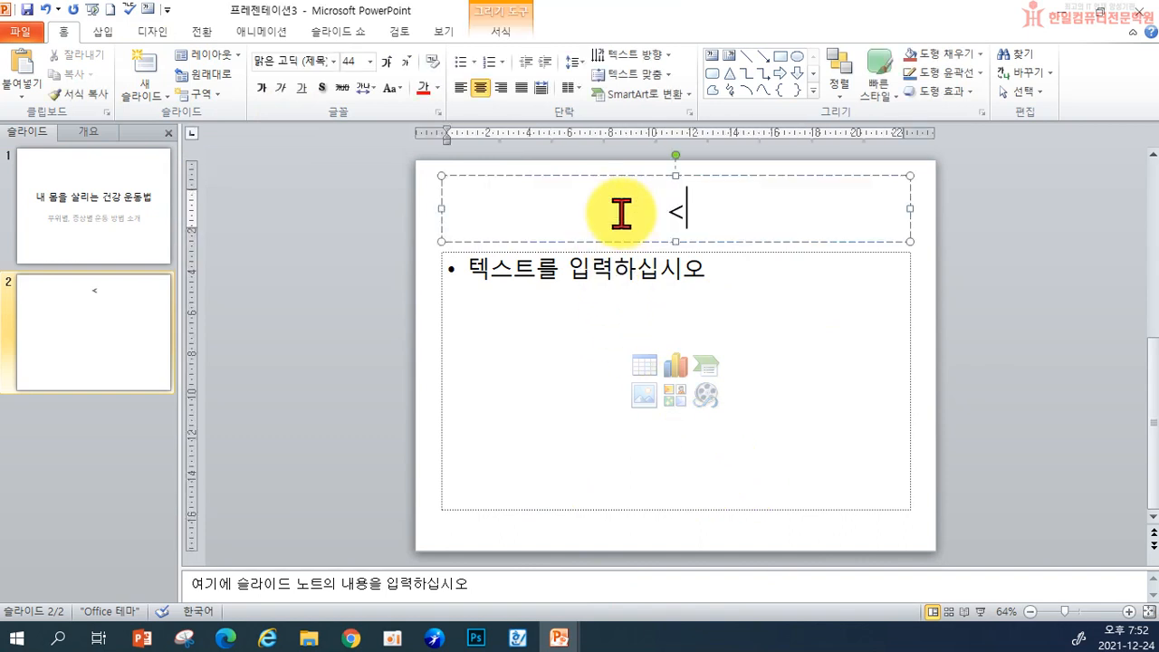
pyautogui.write('부위별 운동')
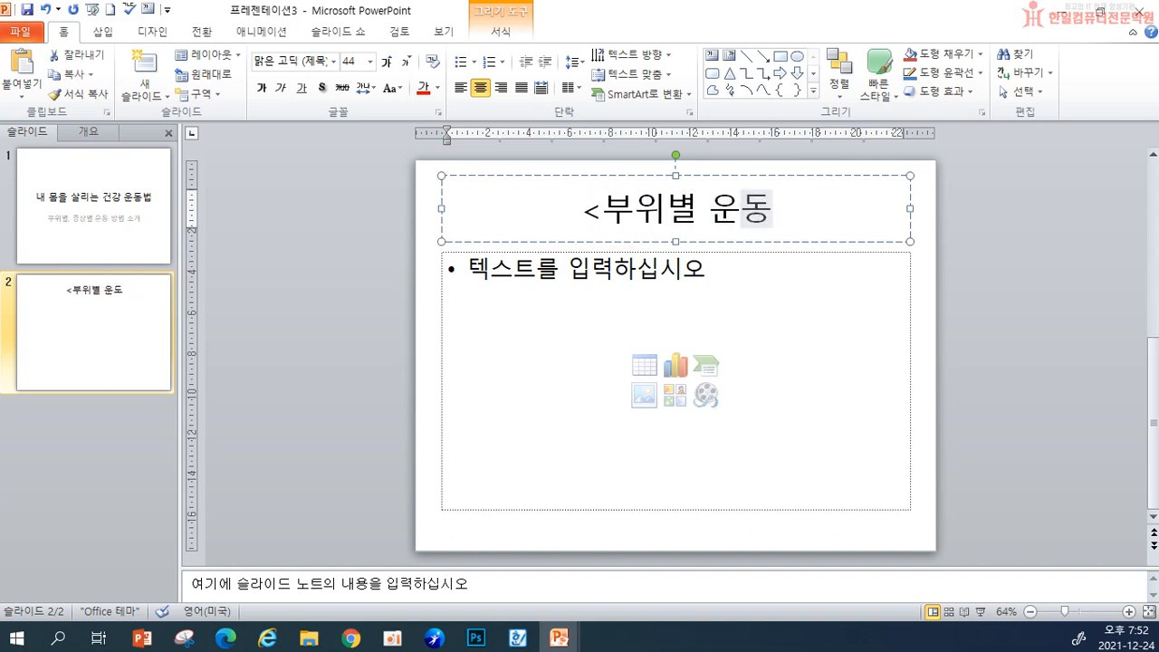
pyautogui.write('법>')
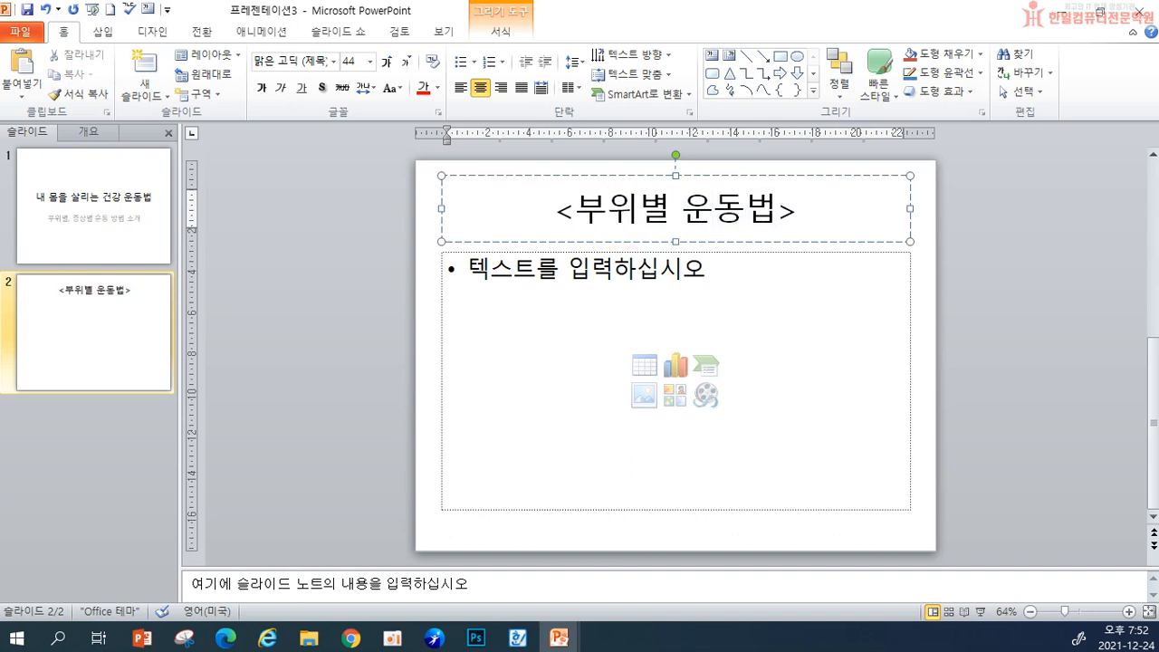
# - Enter the first four bullets on slide 2: "허리운동", "목과 머리운동", "어깨운동" and "팔운동"
pyautogui.click(477, 281)
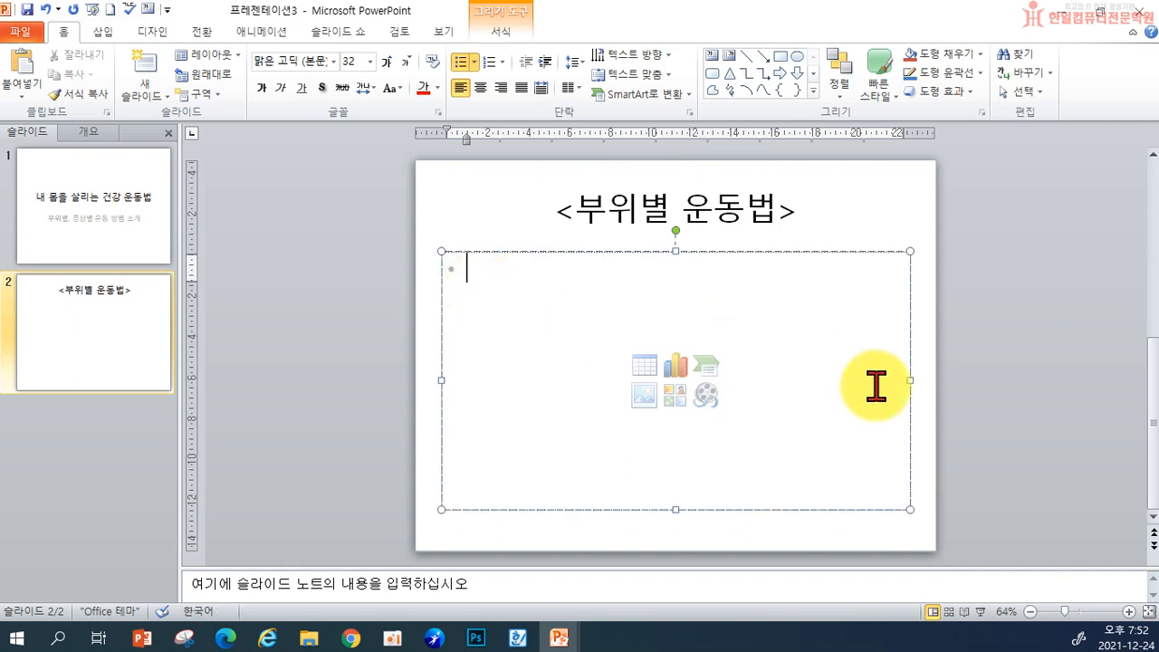
pyautogui.write('허리운동')
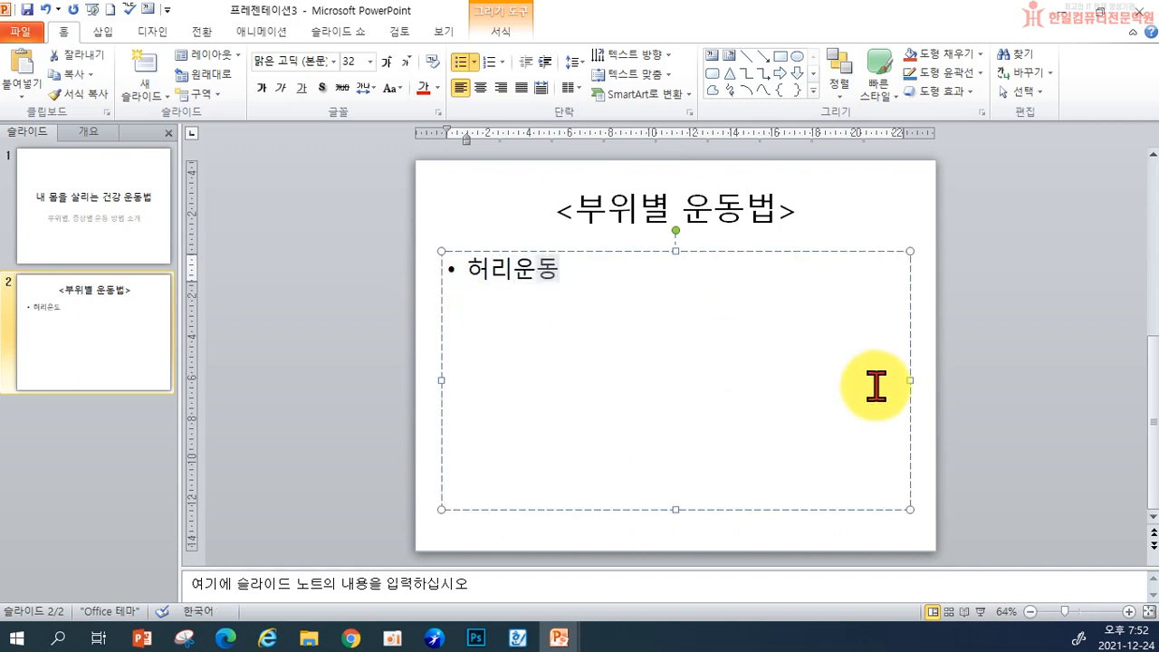
pyautogui.press('Return')
pyautogui.write('목과 머리운동')
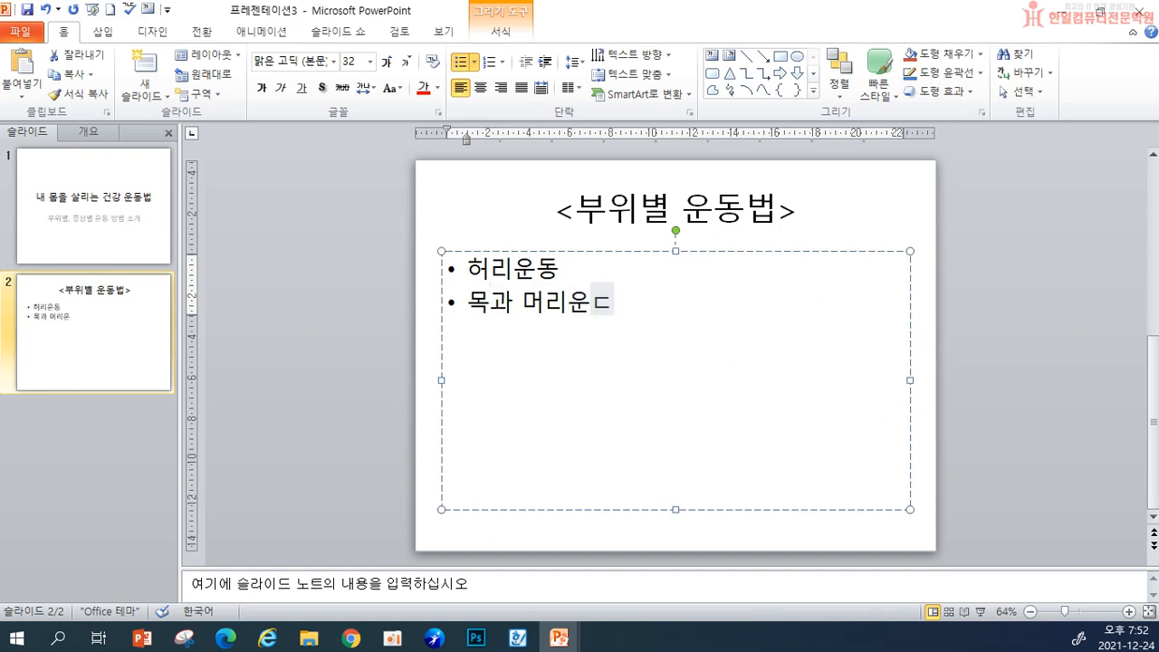
pyautogui.press('Return')
pyautogui.write('어깨운동')
pyautogui.press('Return')
pyautogui.write('팔운동')
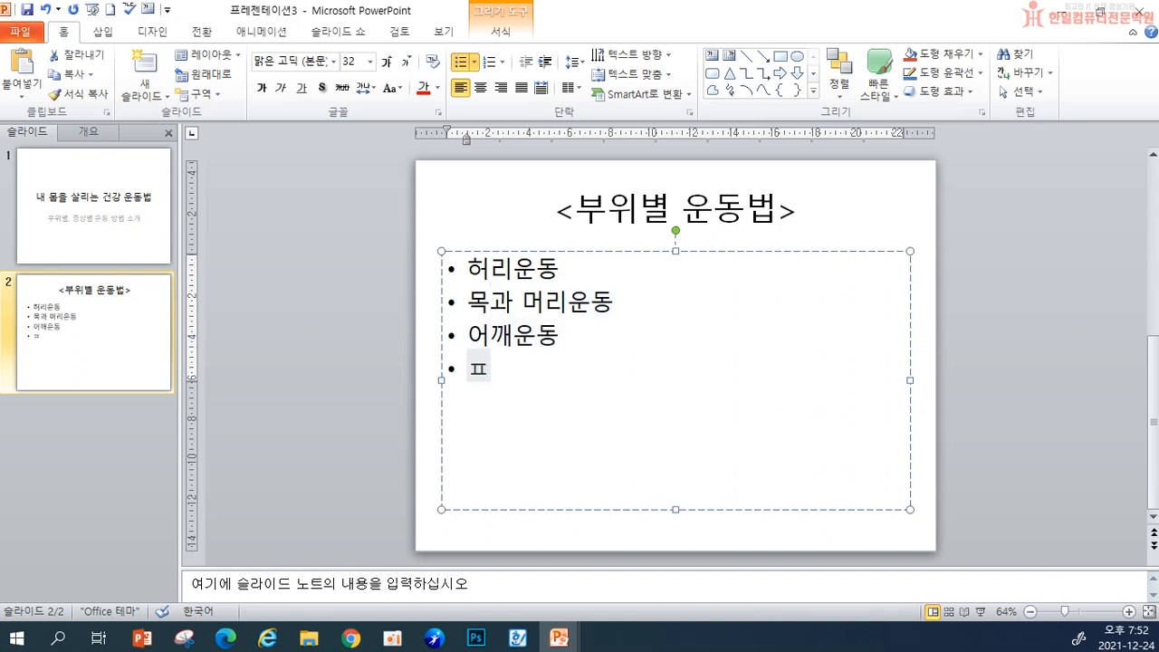
# - Add three more bullets to the list: "허벅지운동", "골반운동" and "손목과 발목운동"
pyautogui.press('Return')
pyautogui.write('ㅎ허벅지운동')
pyautogui.press('Return')
pyautogui.write('ㄱ골반운동')
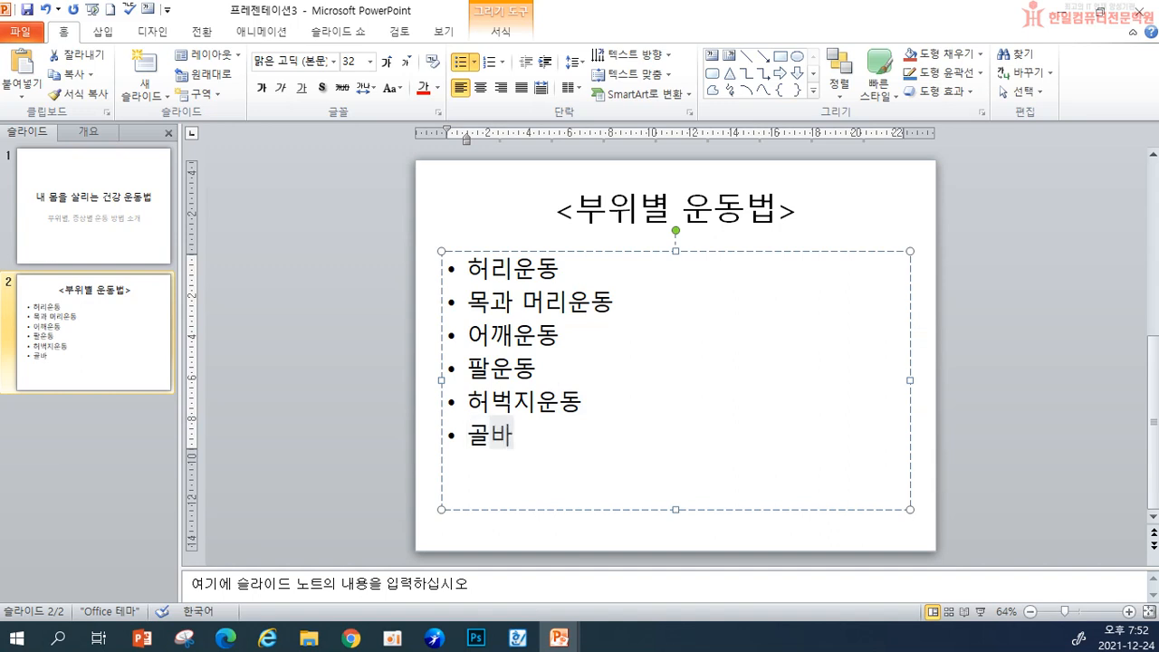
pyautogui.press('Return')
pyautogui.write('손')
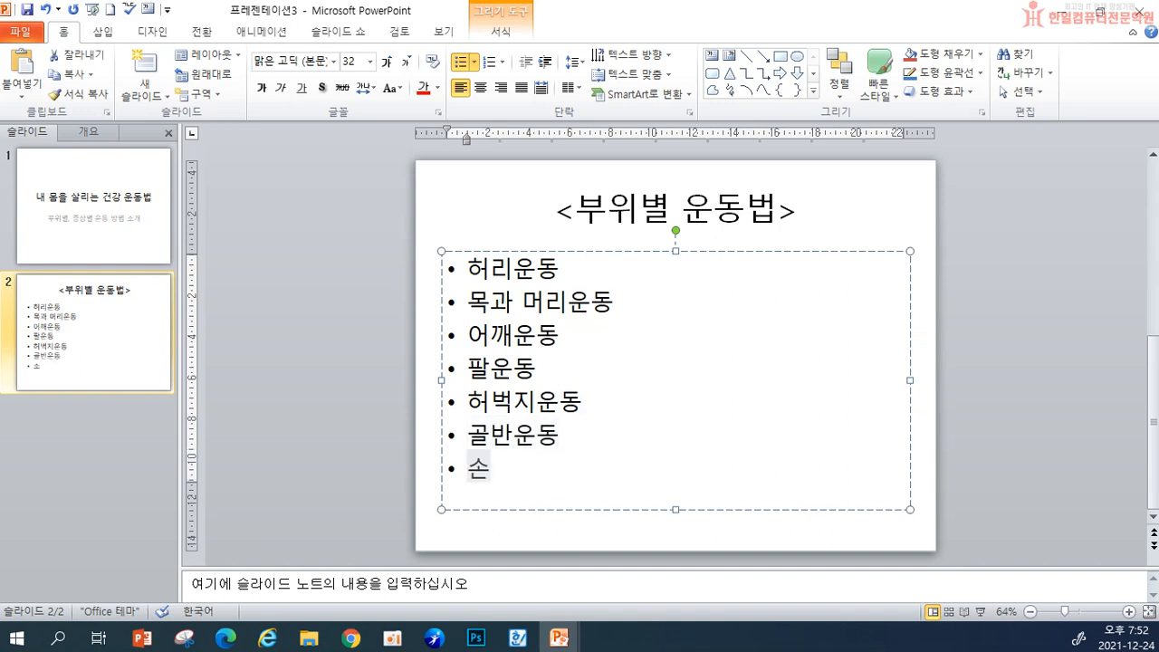
pyautogui.write('목과 발목운도')
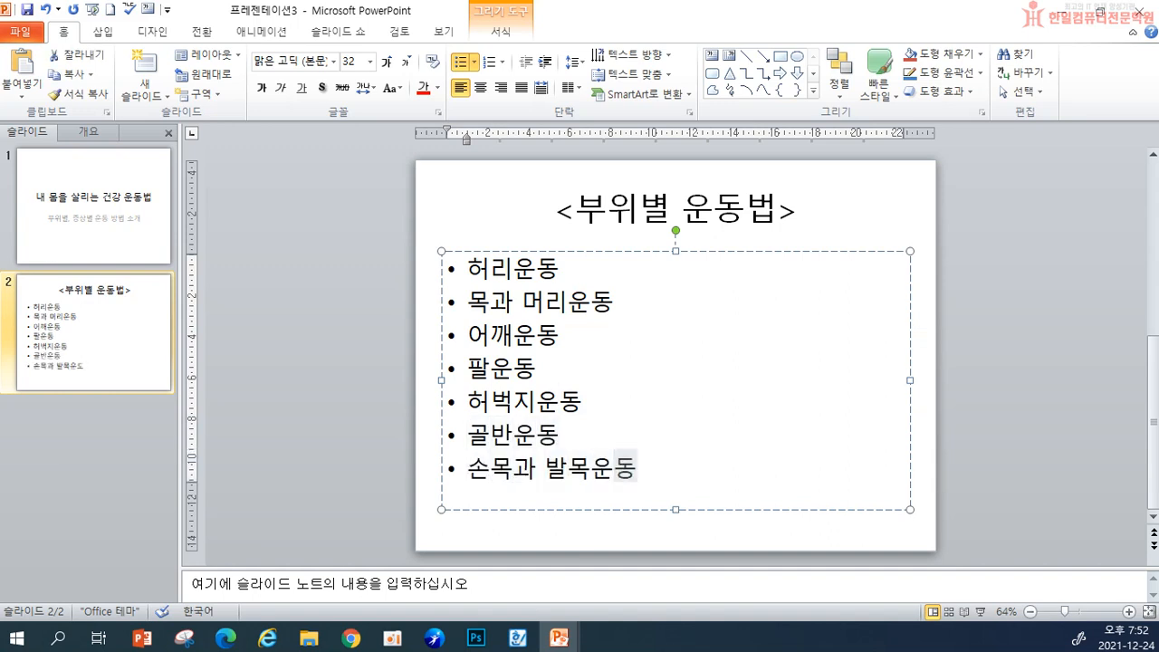
pyautogui.click(1028, 371)
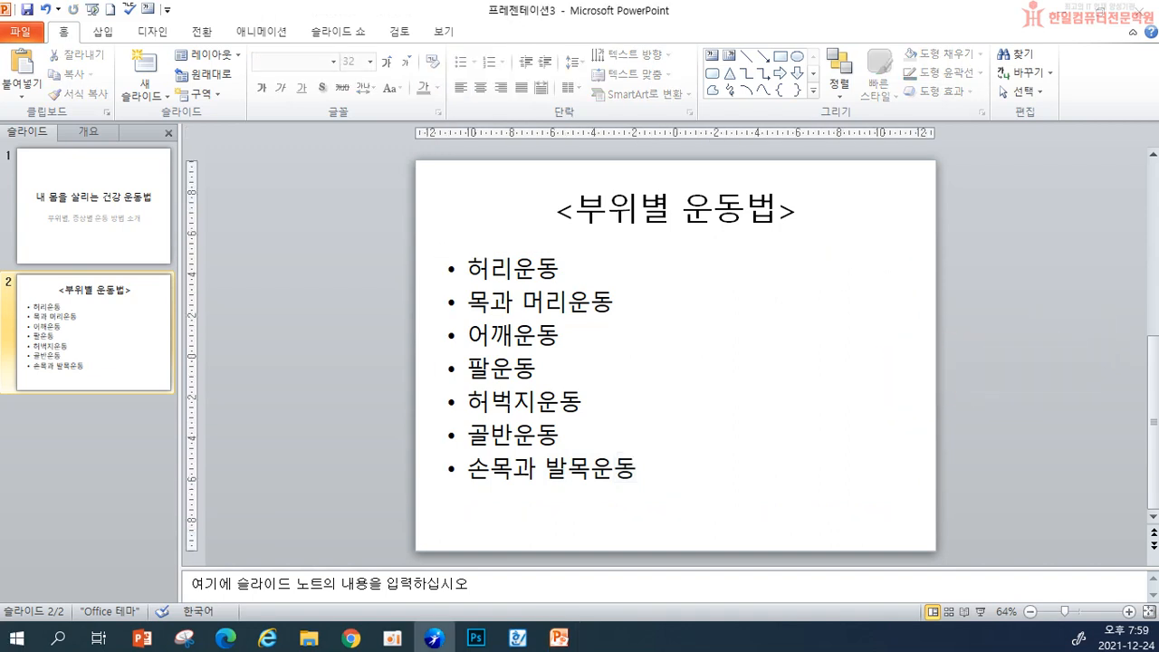
# - Save the presentation as "내 몸을 살리는 건강 운동법" in the Documents subfolder ending in 7, and close the 늘푸른 자전거 presentation
pyautogui.click(24, 32)
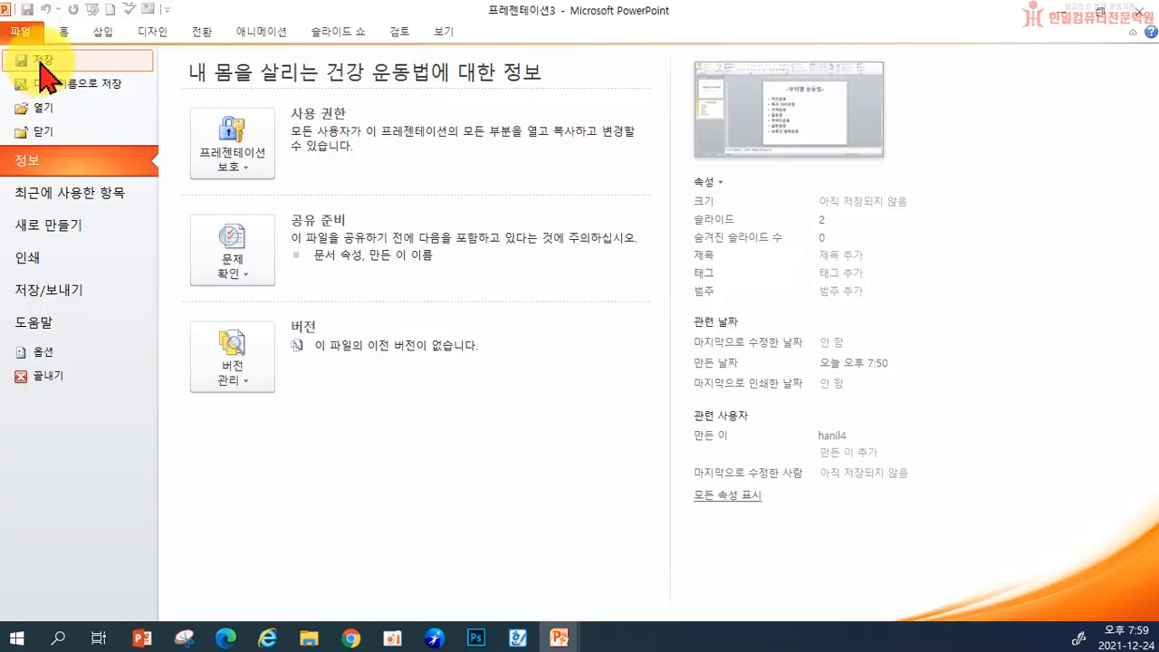
pyautogui.click(41, 64)
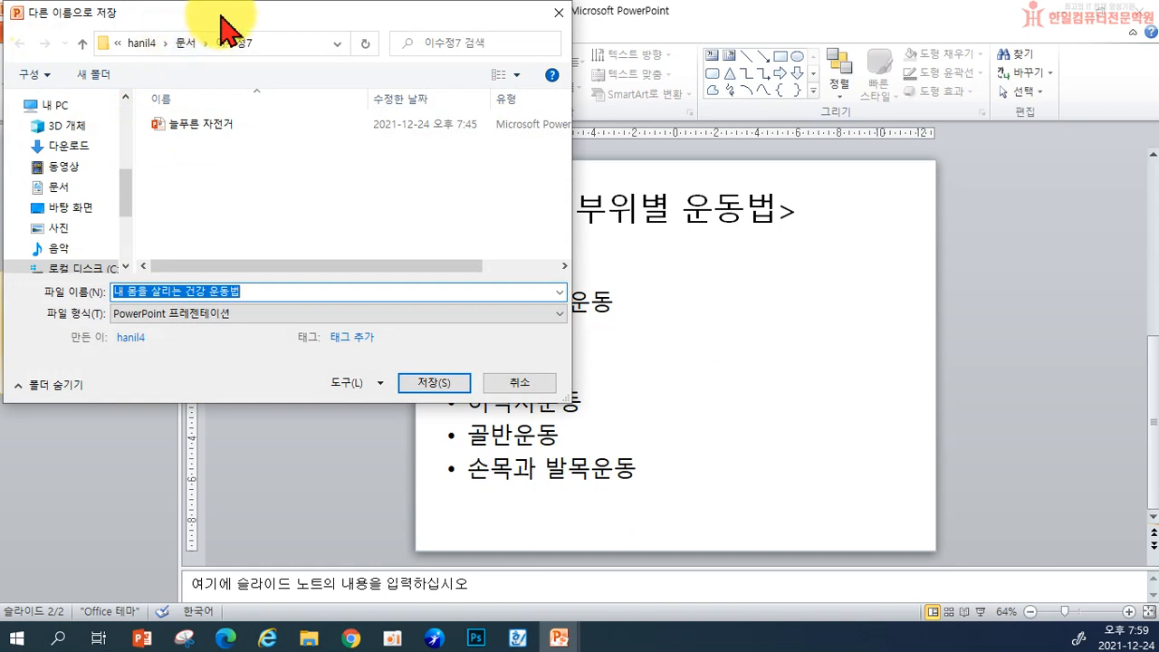
pyautogui.click(57, 188)
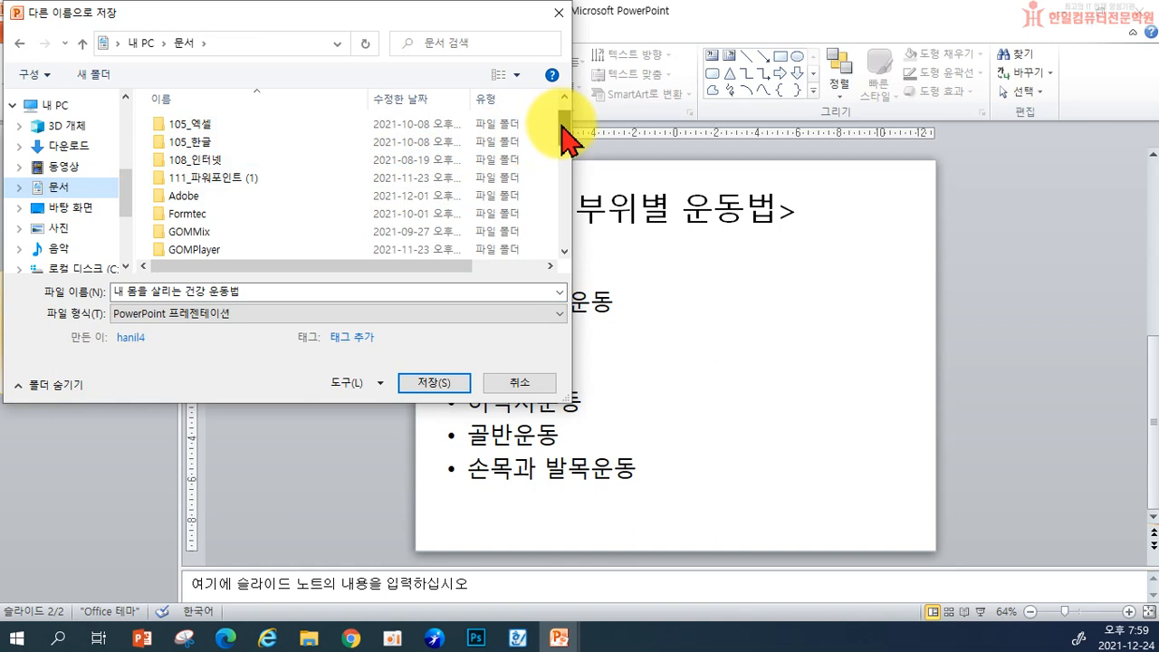
pyautogui.moveTo(548, 117); pyautogui.dragTo(534, 222)
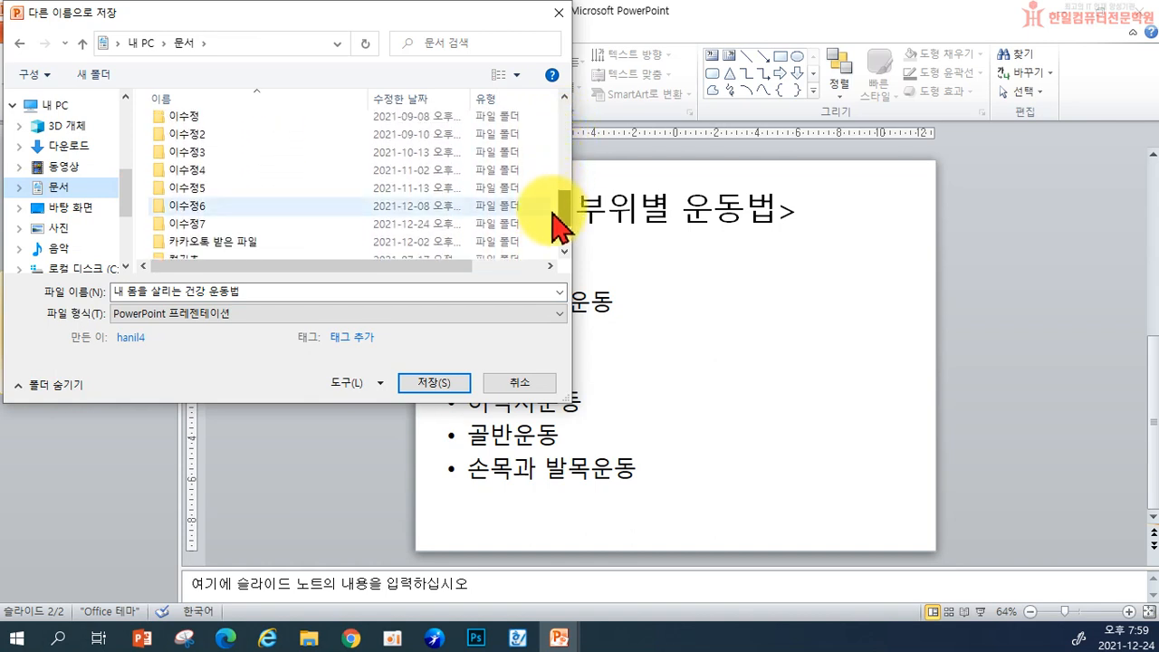
pyautogui.doubleClick(208, 226)
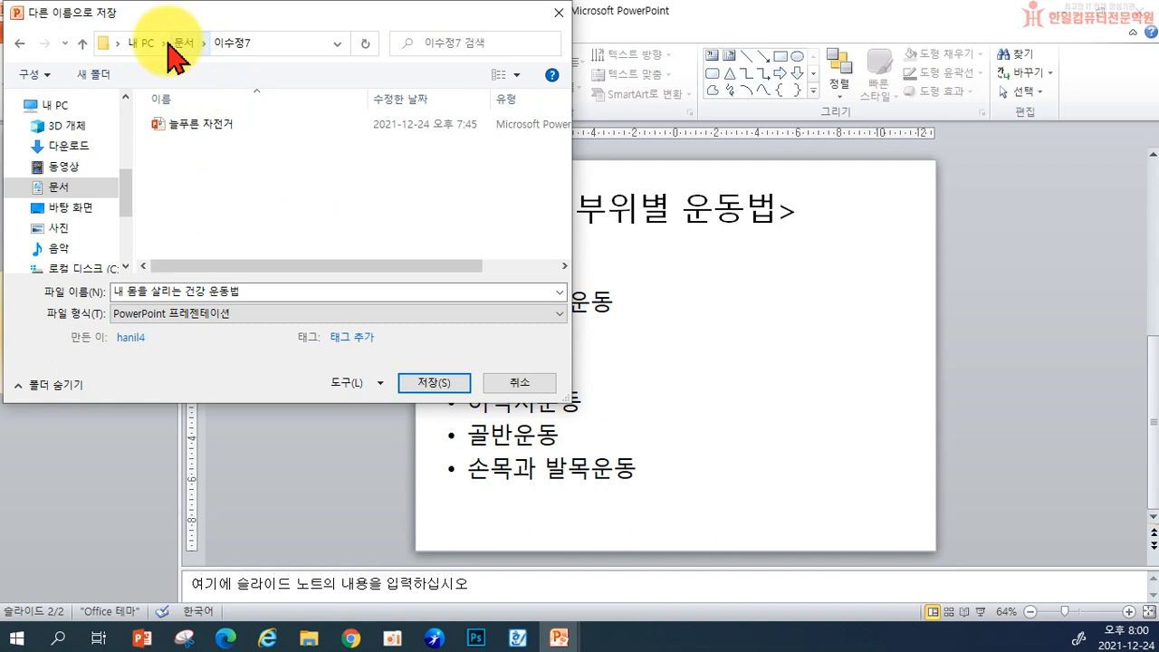
pyautogui.click(61, 186)
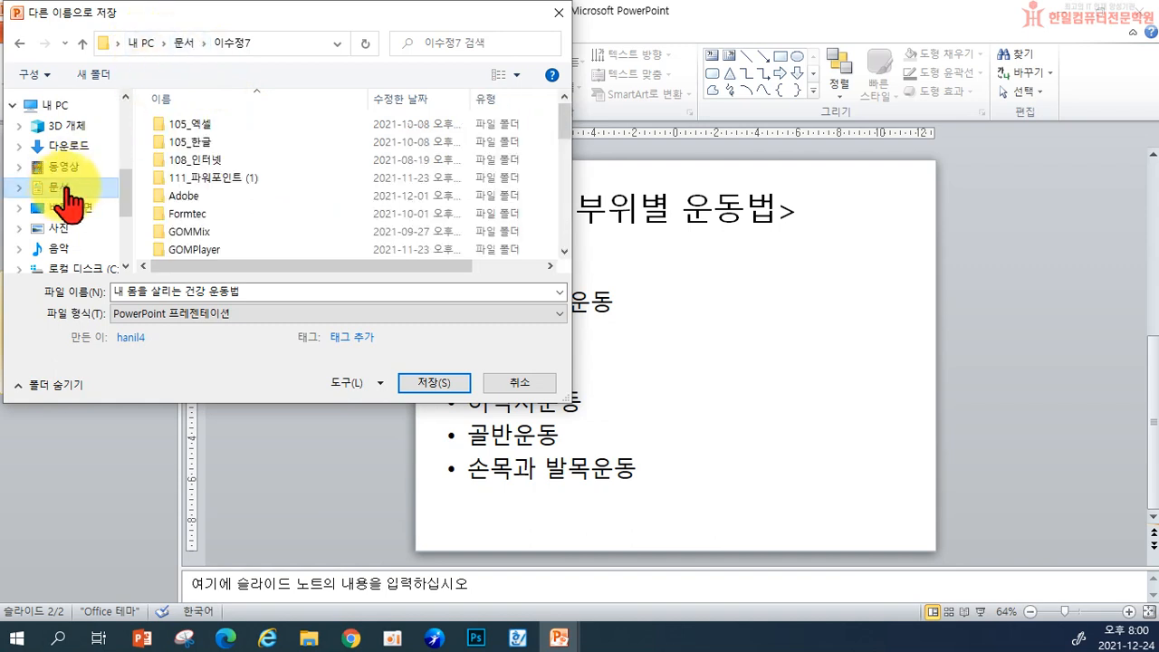
pyautogui.moveTo(564, 128); pyautogui.dragTo(556, 217)
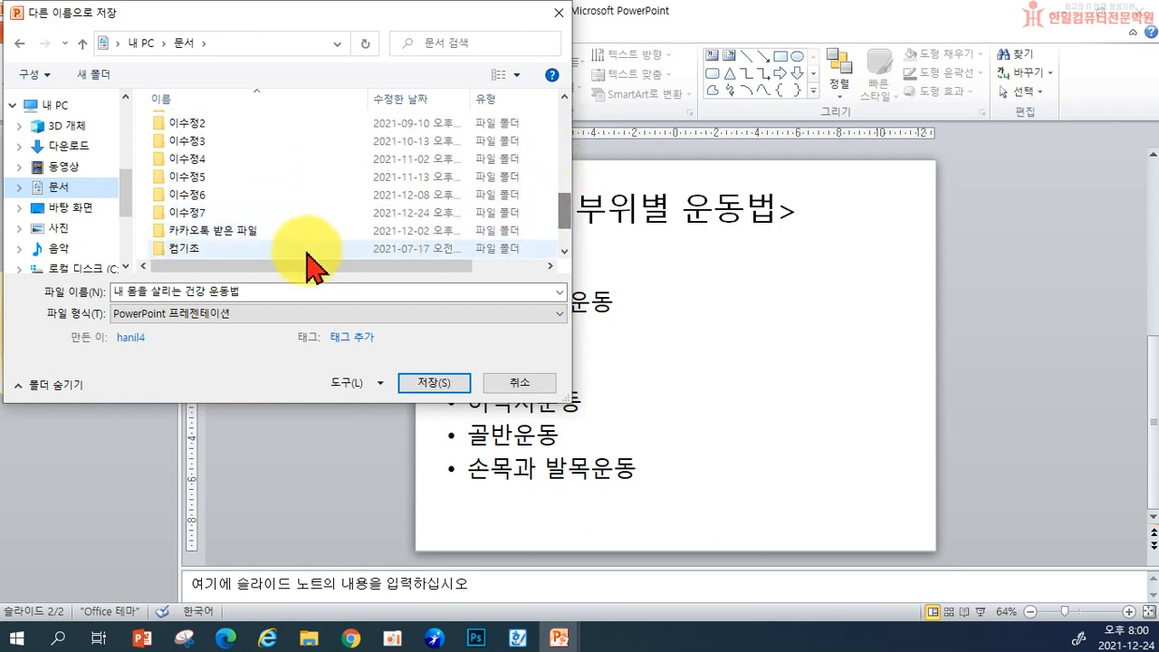
pyautogui.doubleClick(191, 216)
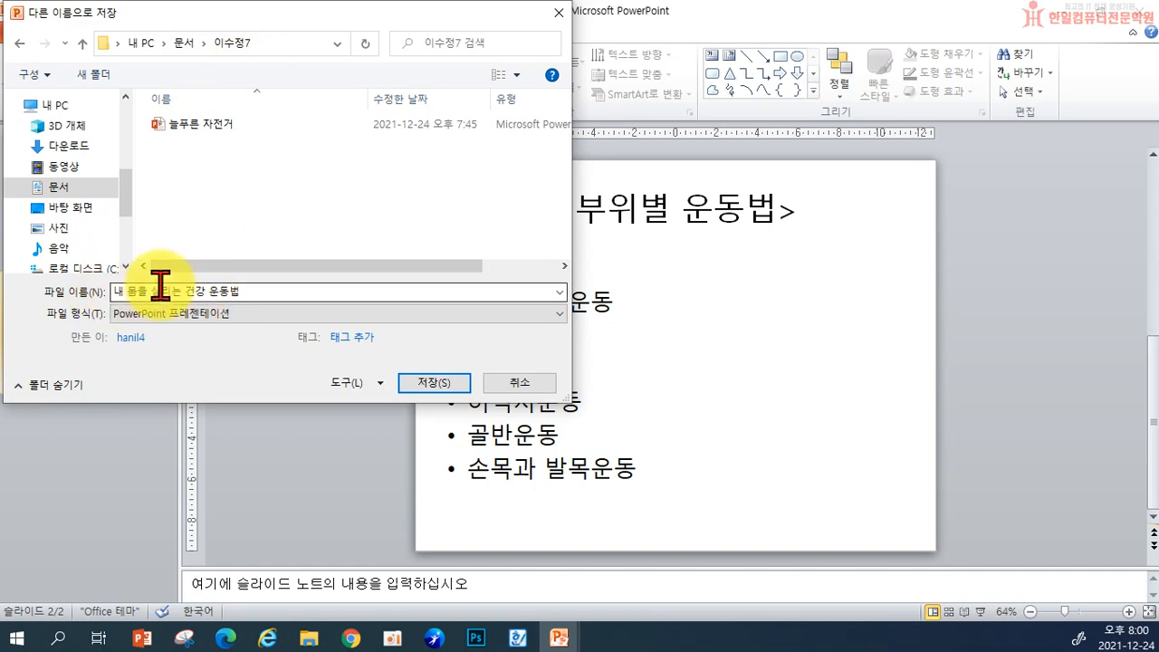
pyautogui.moveTo(263, 10); pyautogui.dragTo(661, 105)
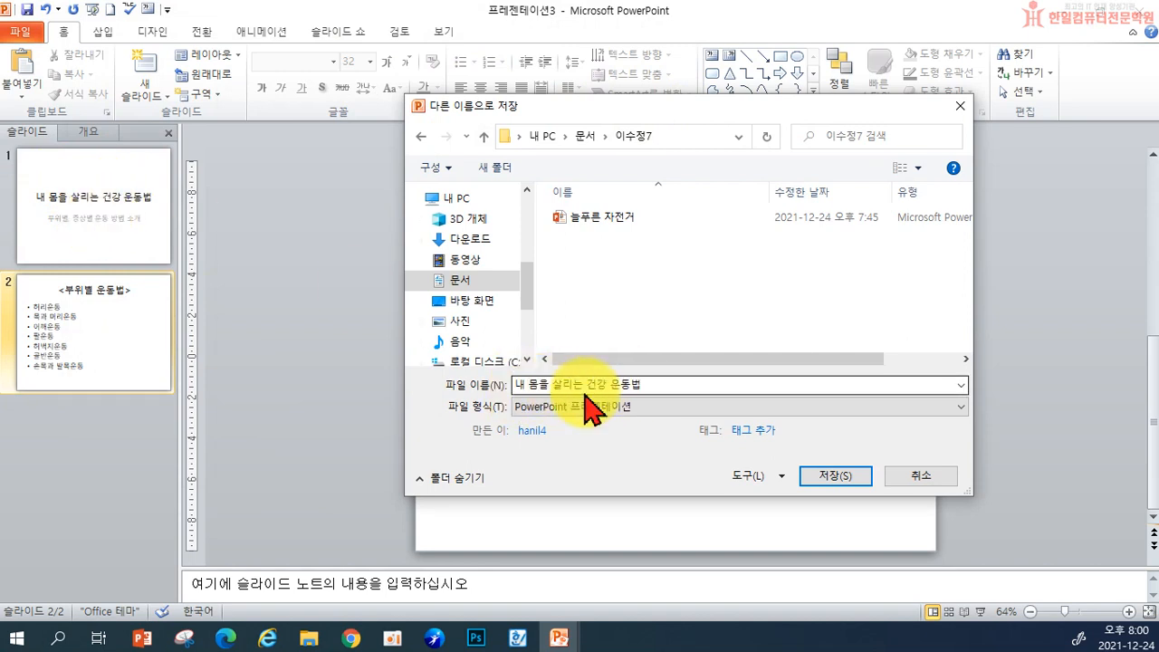
pyautogui.click(828, 478)
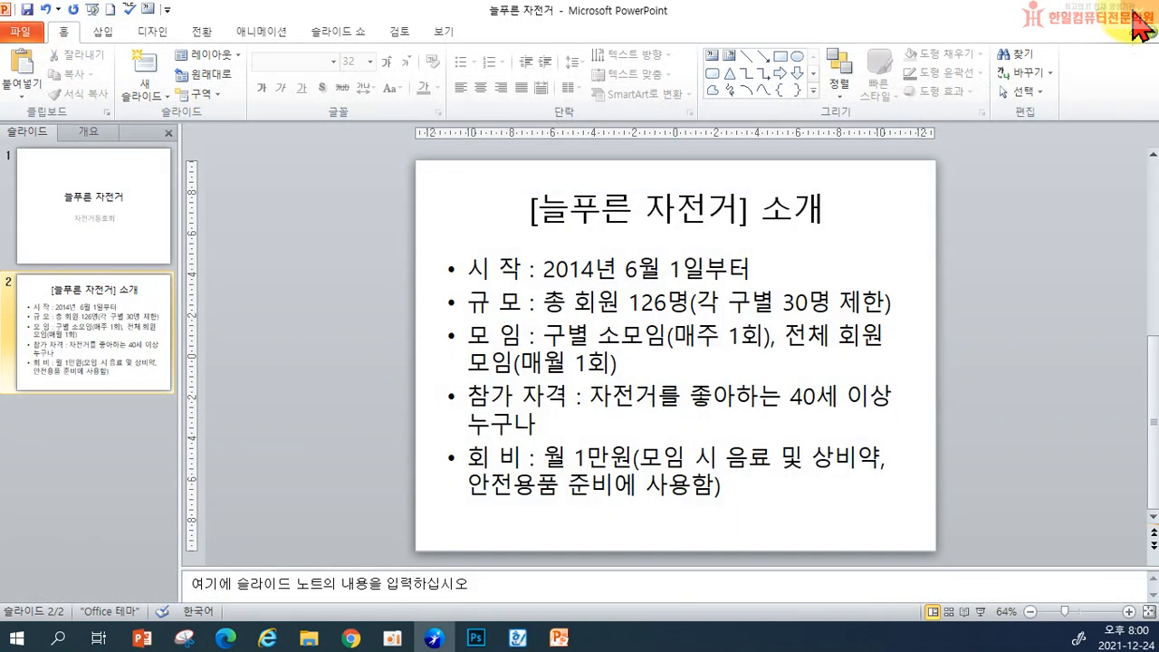
pyautogui.click(1134, 13)
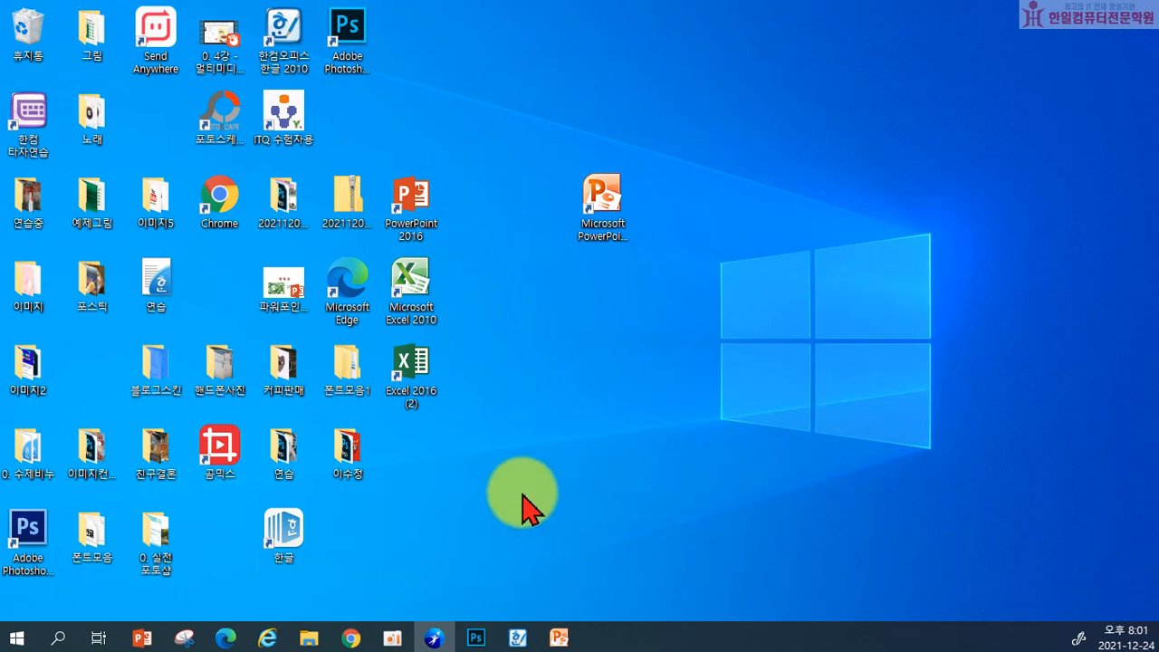
# - Open the Documents subfolder ending in 7 in File Explorer to check the saved presentations
pyautogui.click(307, 638)
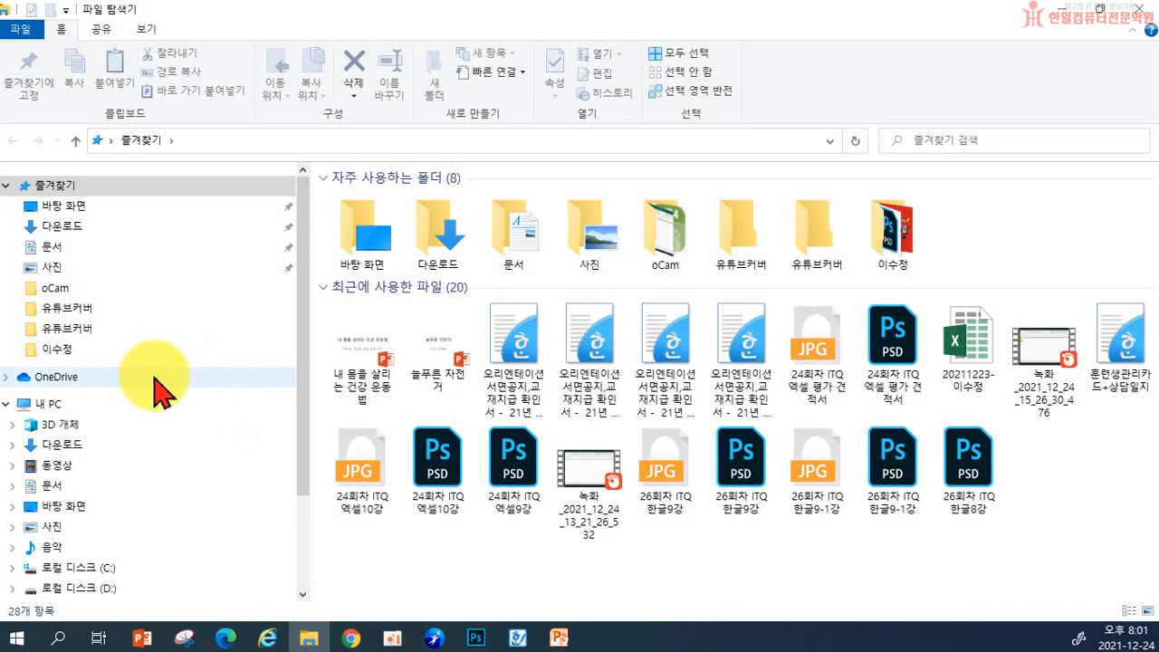
pyautogui.click(57, 249)
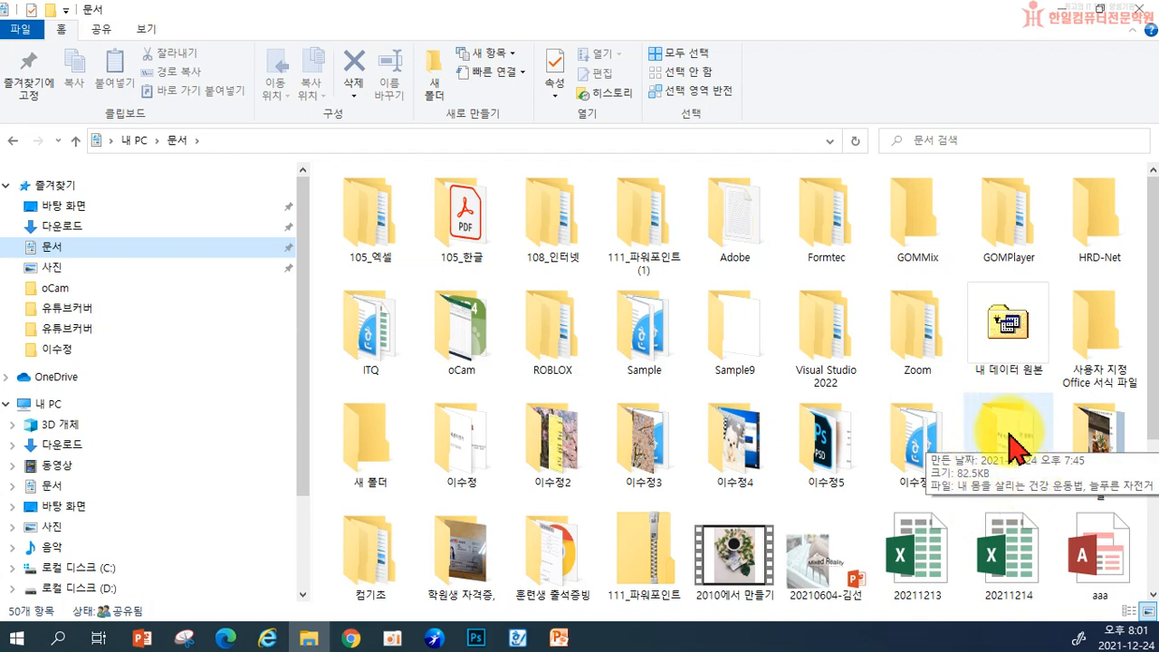
pyautogui.doubleClick(1010, 436)
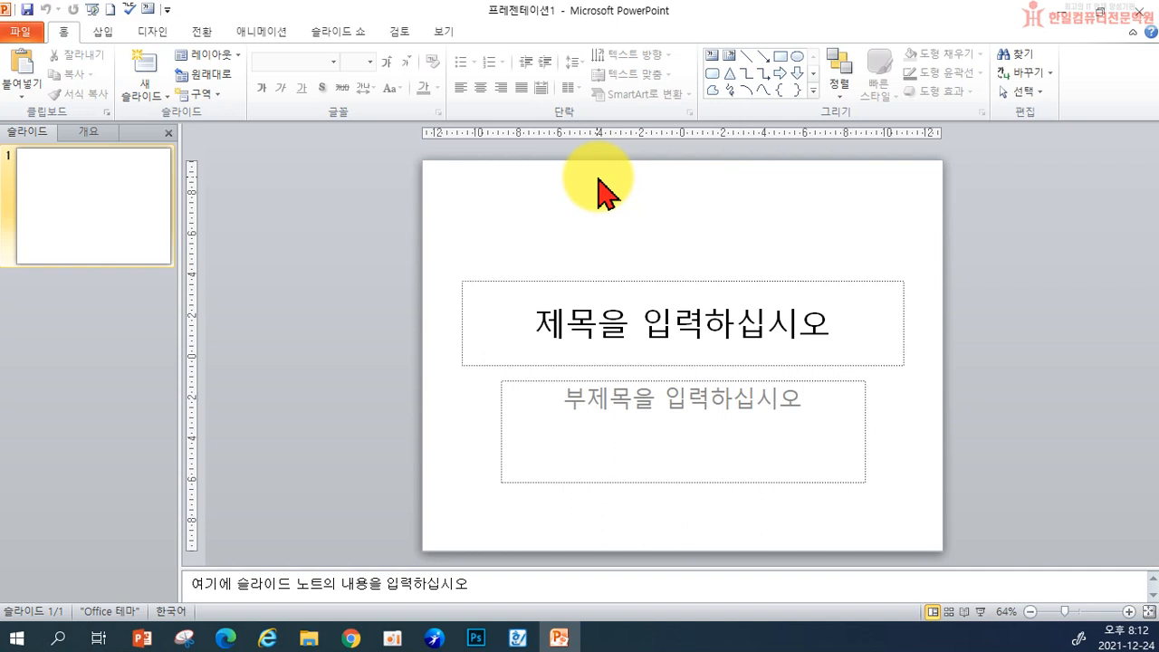
# - Enter the title "아파트 만족도 조사 결과" on the first slide of the new presentation
pyautogui.click(606, 324)
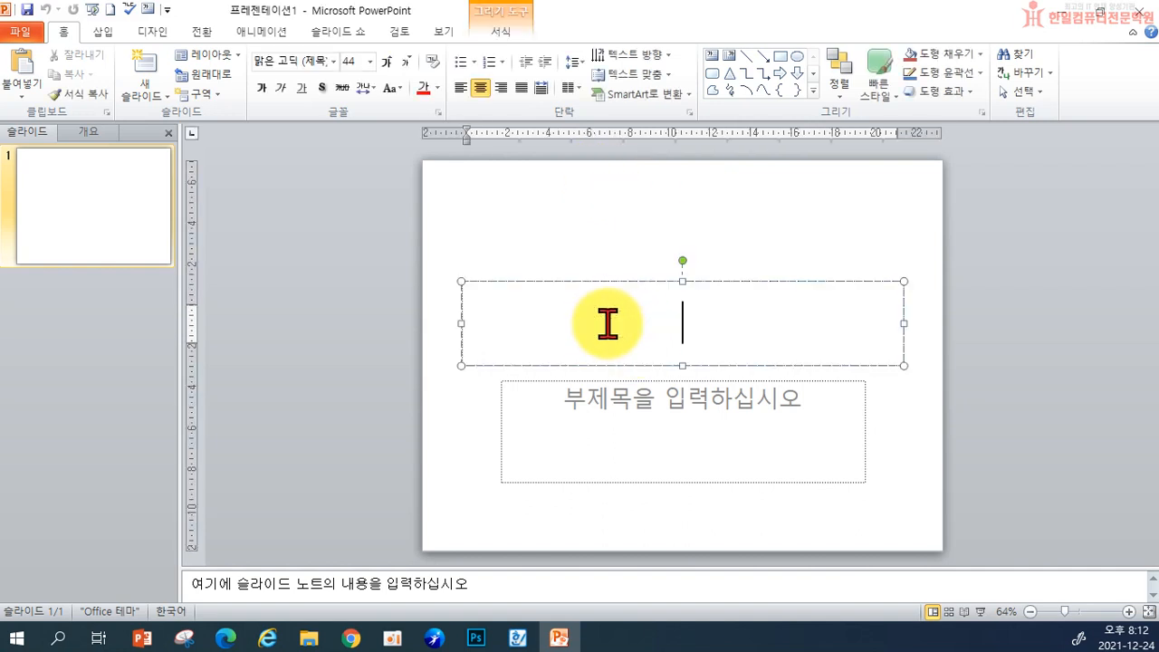
pyautogui.write('아')
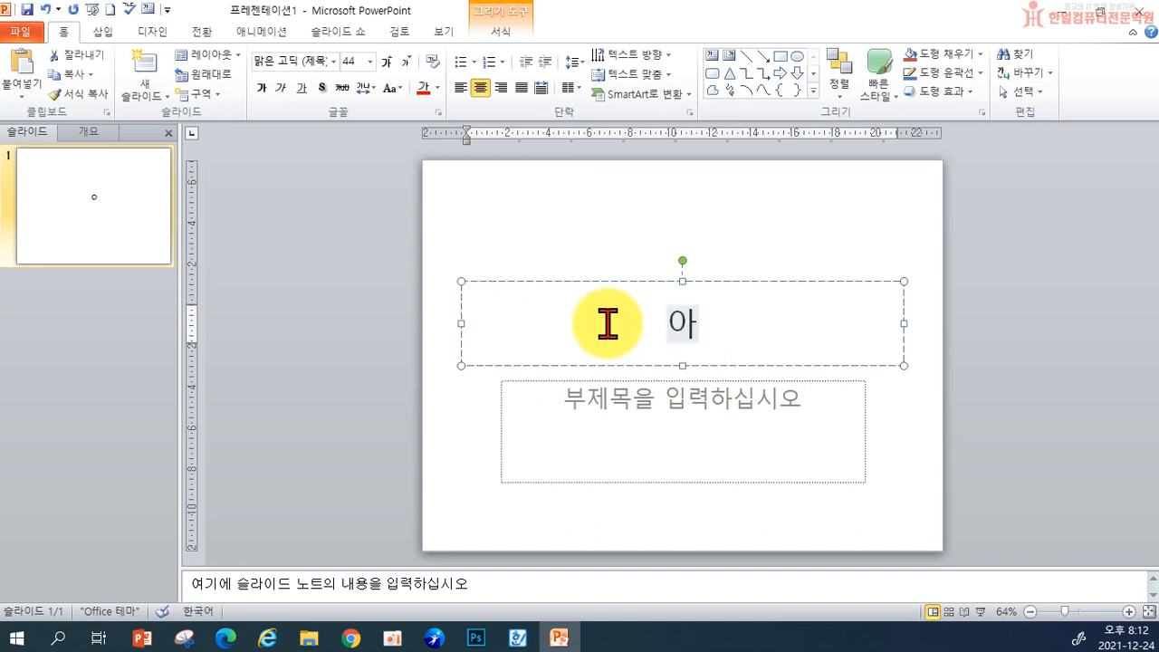
pyautogui.write('파트 만족ㄷ도 조사결')
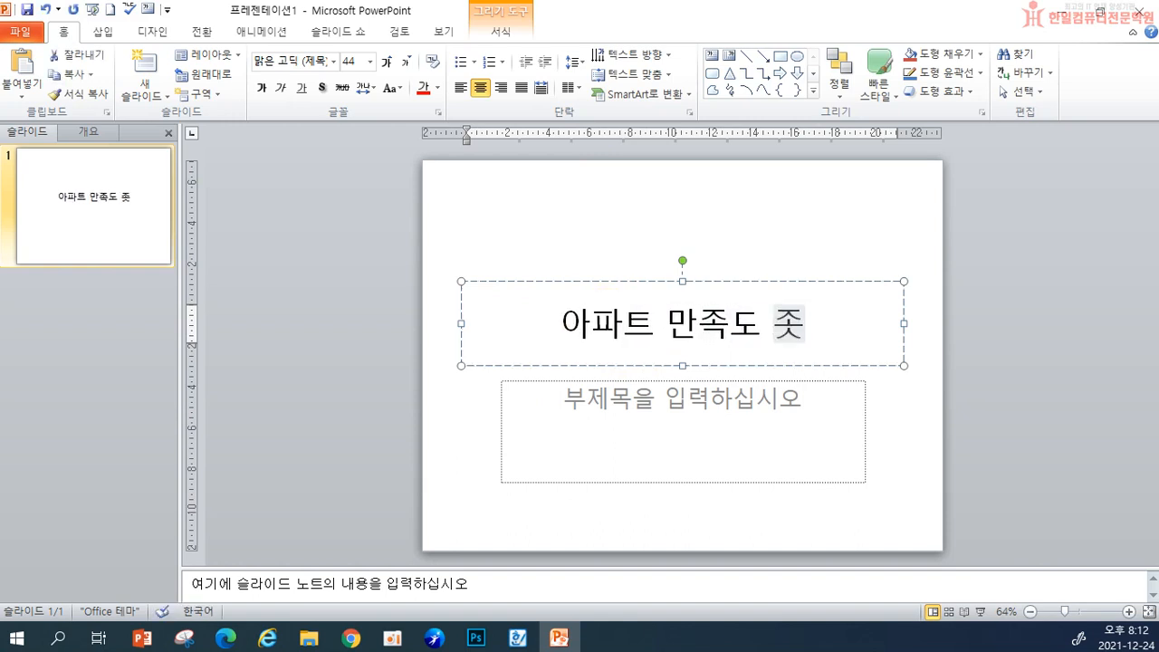
pyautogui.write('과')
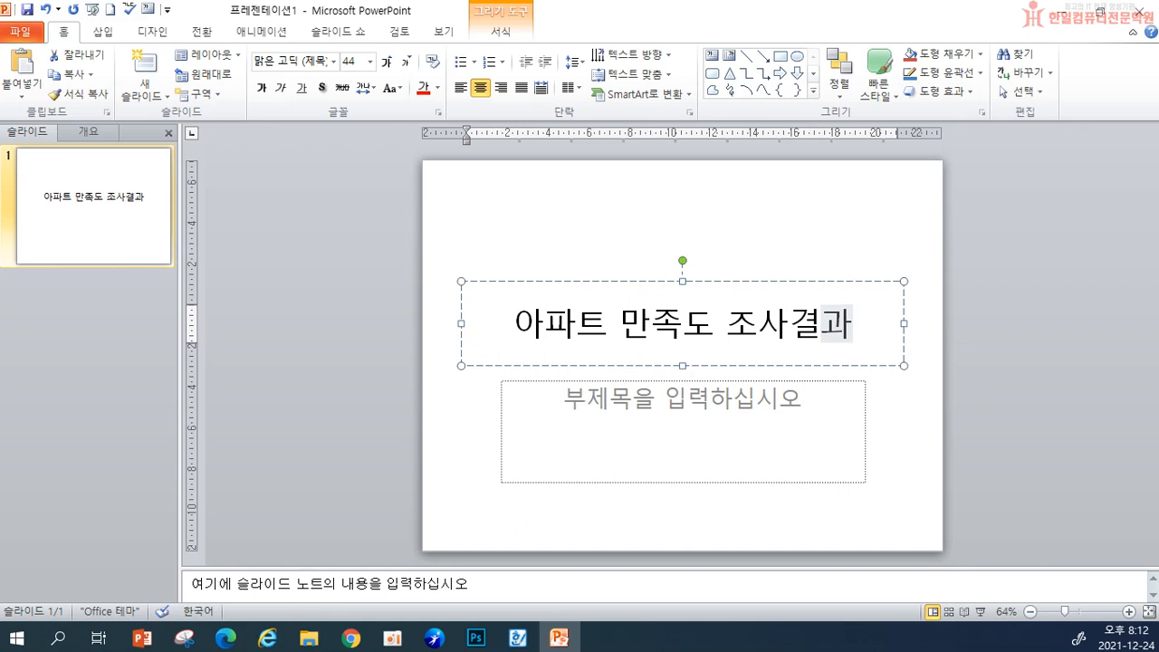
pyautogui.click(787, 324)
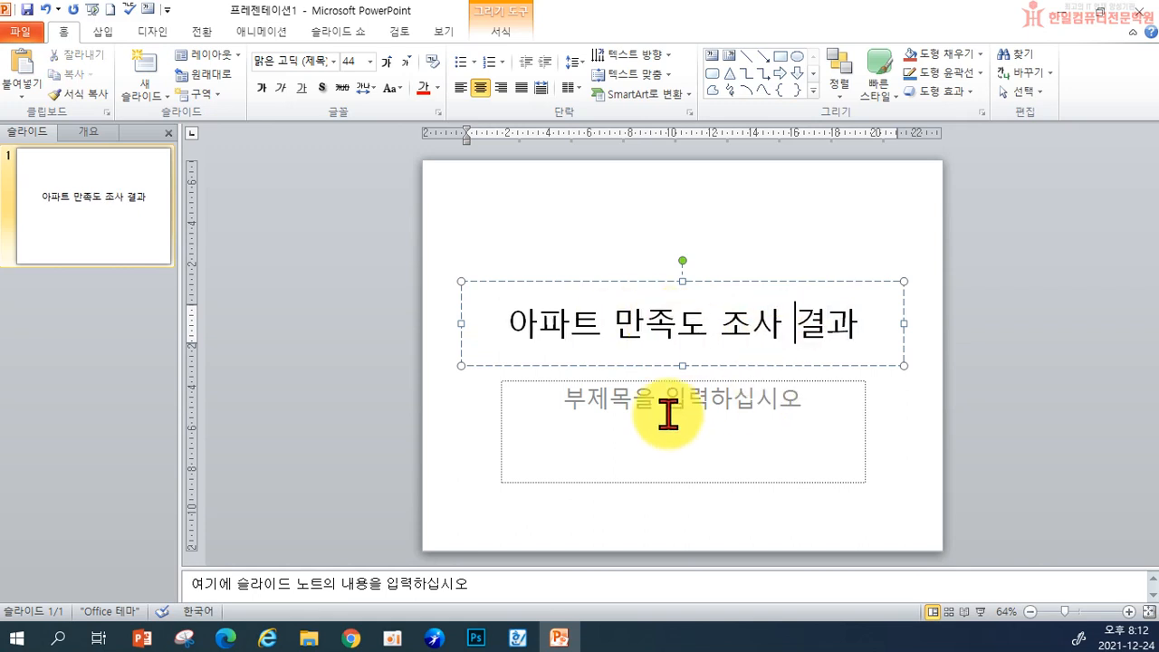
# - Enter "*조사 대상 : 아파트 내 전 가구" as the first line of the subtitle
pyautogui.click(648, 408)
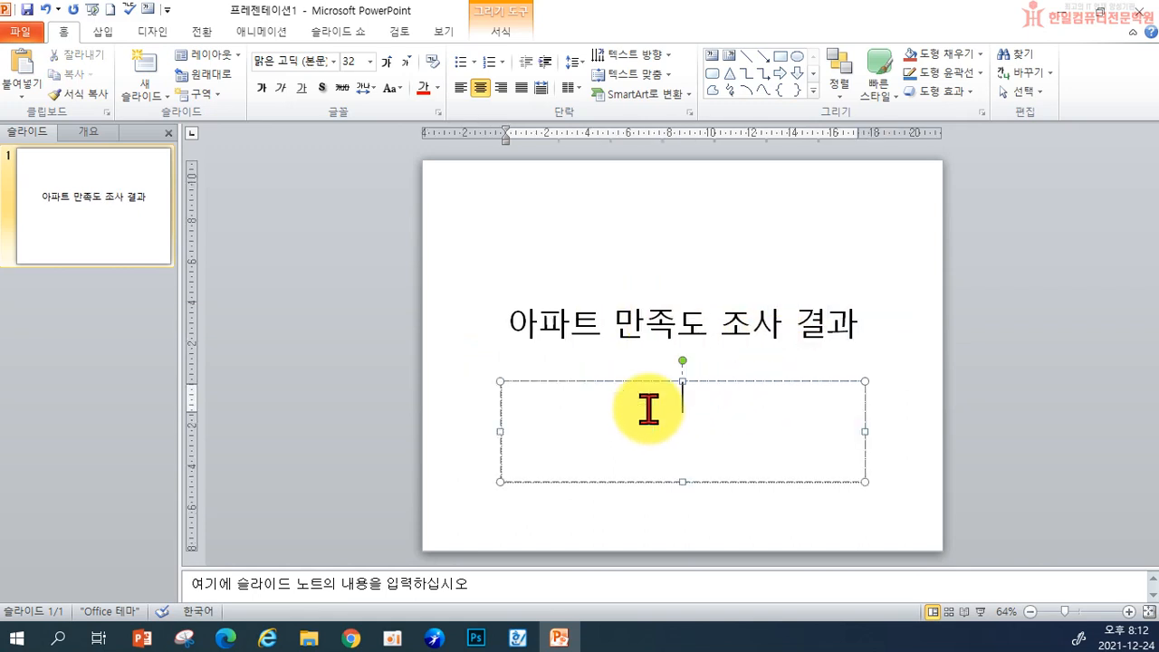
pyautogui.write('*조')
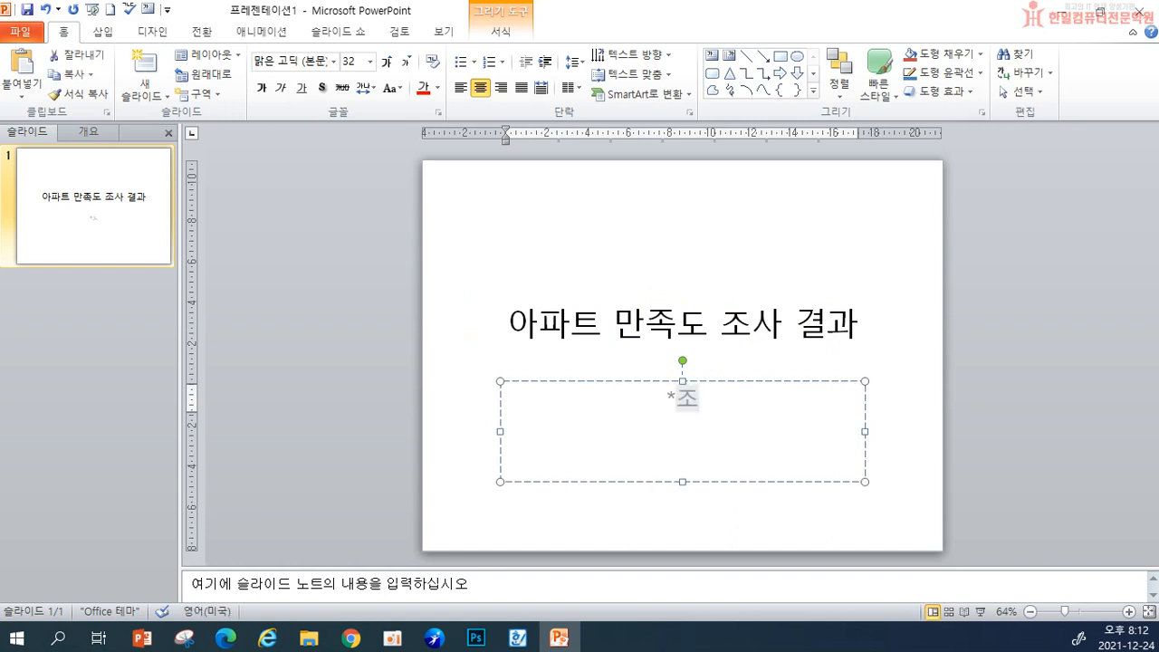
pyautogui.write('사 대상 :')
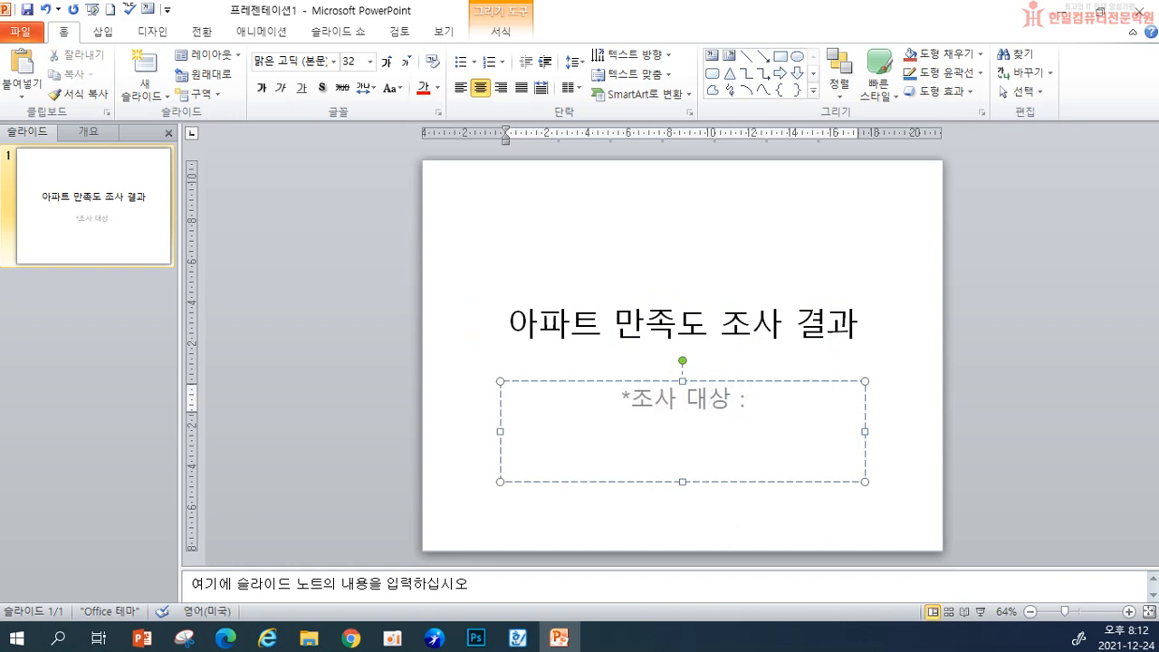
pyautogui.write(' 아파트 내 전 가')
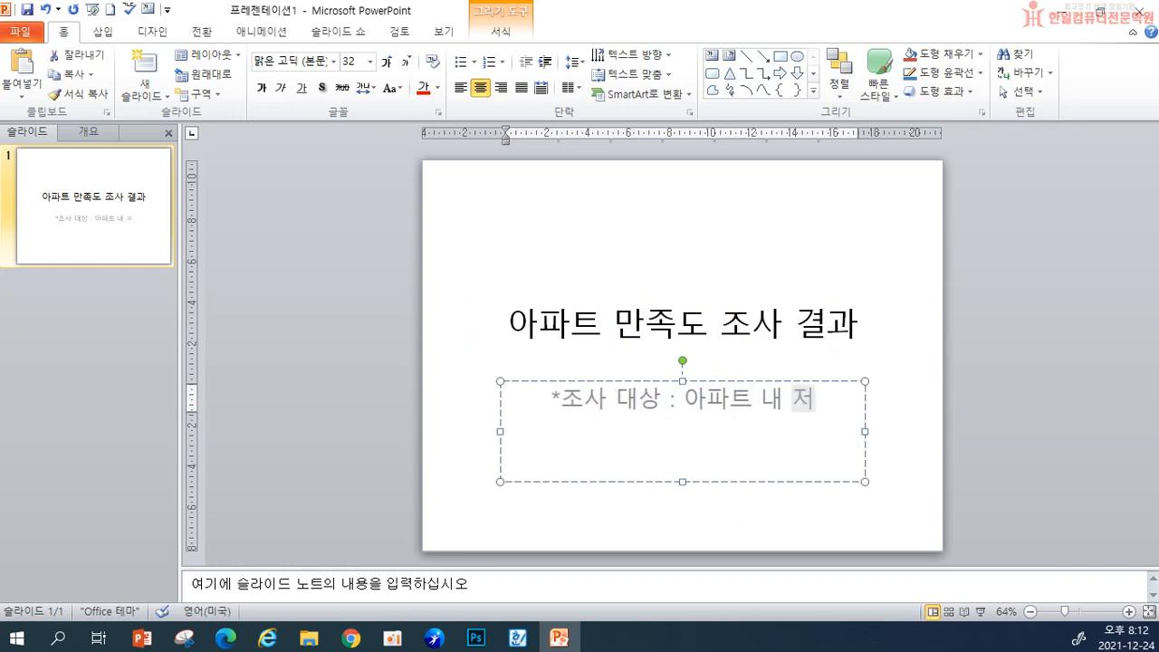
pyautogui.write('구')
# - Add a second subtitle line reading "*조사 기간 : 9월1일~9월 20일"
pyautogui.press('Return')
pyautogui.write('*')
pyautogui.write('ㄷ')
pyautogui.write('사 기간 : ')
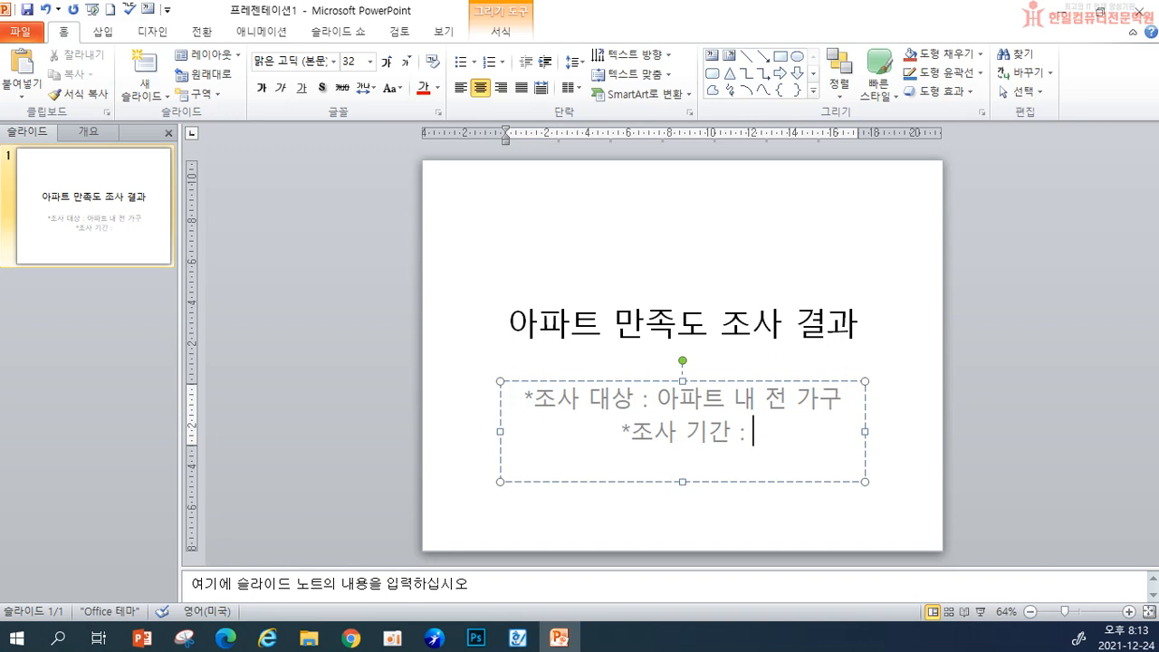
pyautogui.write('9월1일~')
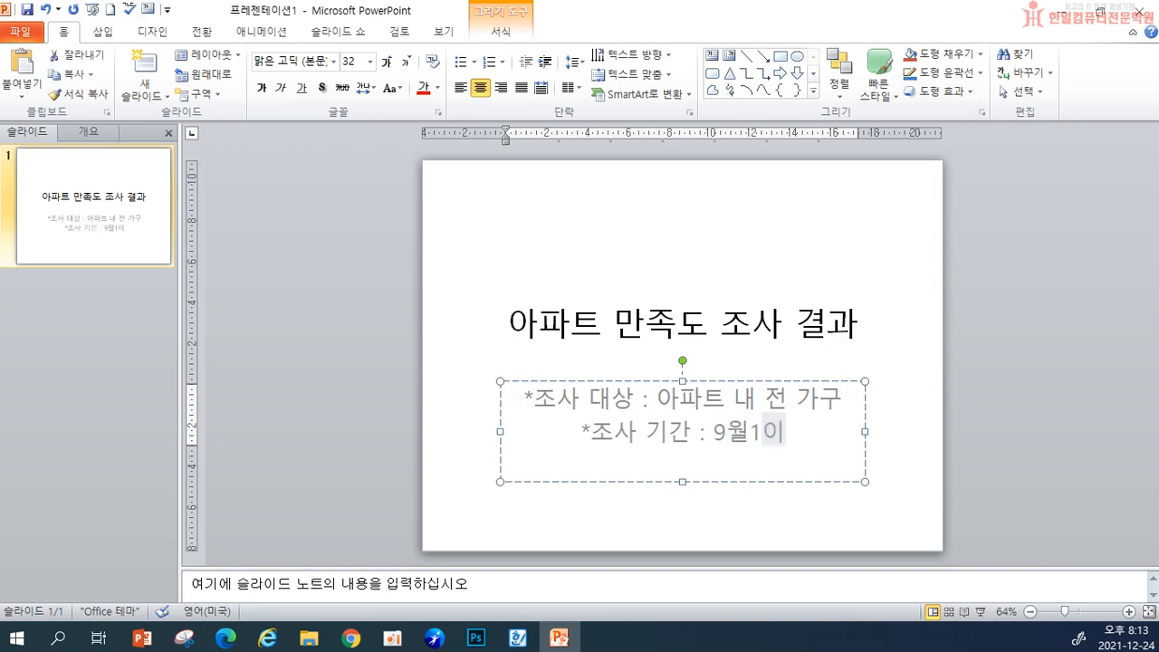
pyautogui.write('9월 20일')
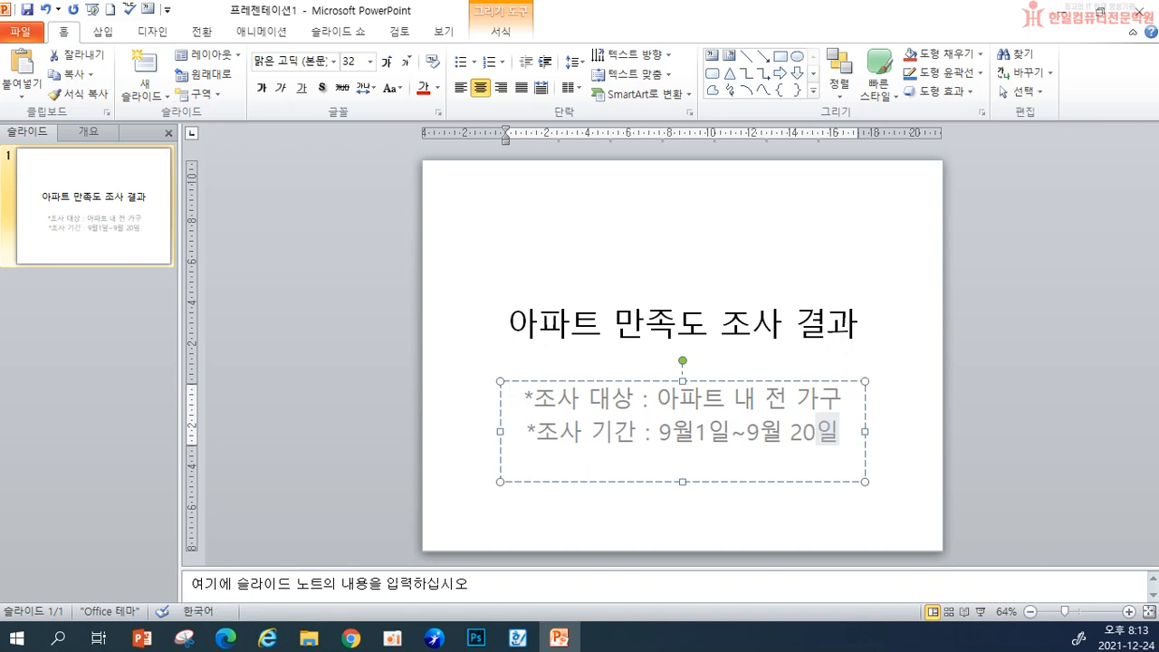
pyautogui.click(908, 421)
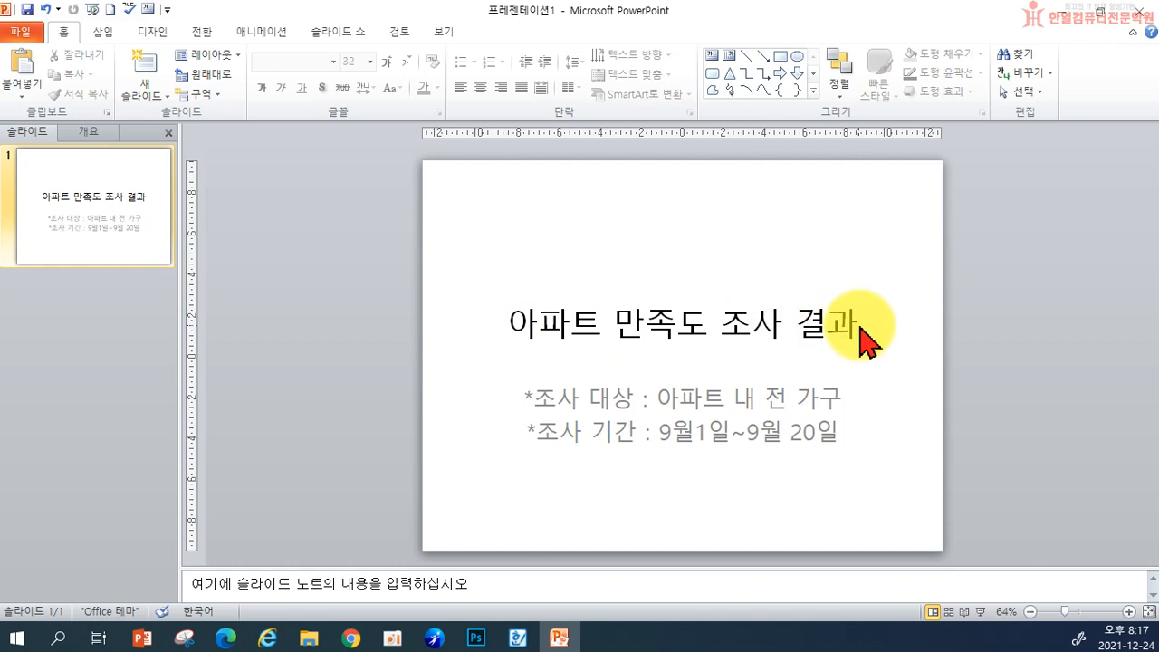
# - Set the font size of the title text "아파트 만족도 조사 결과" to 54
pyautogui.click(508, 323)
pyautogui.moveTo(508, 323); pyautogui.dragTo(840, 342)
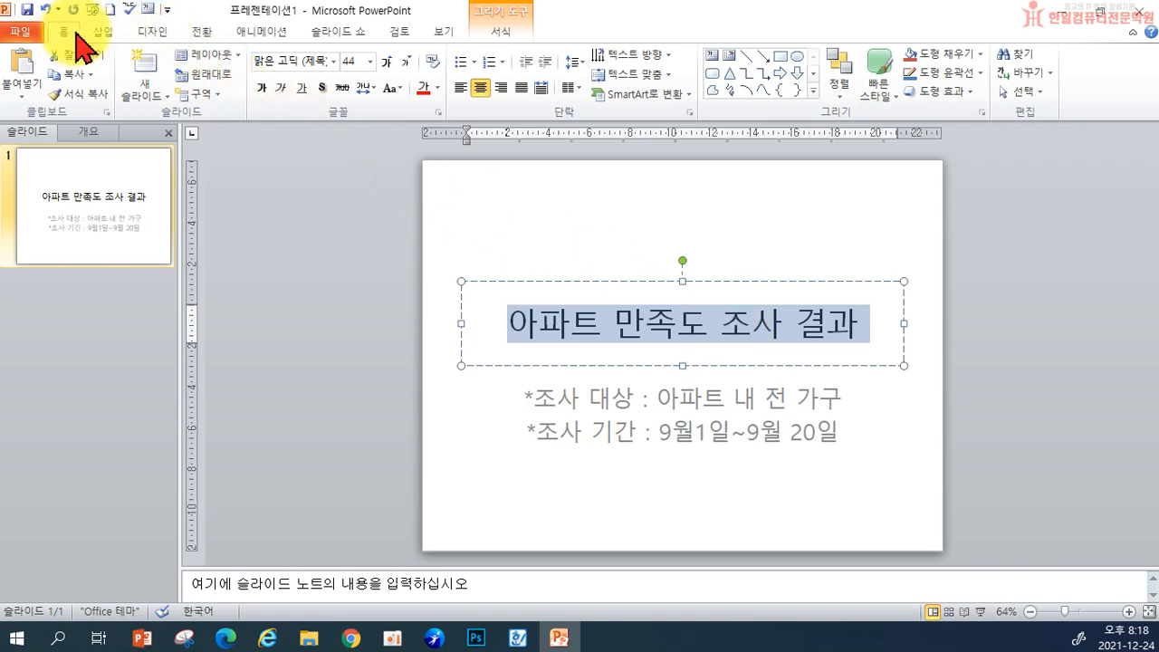
pyautogui.click(370, 62)
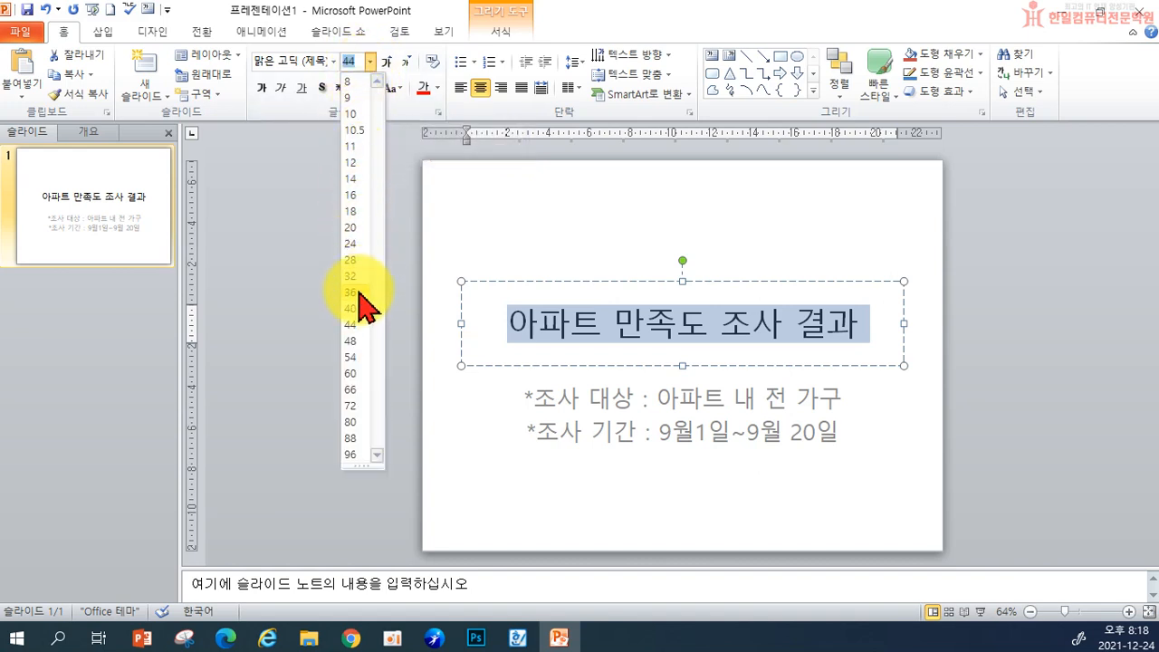
pyautogui.click(355, 357)
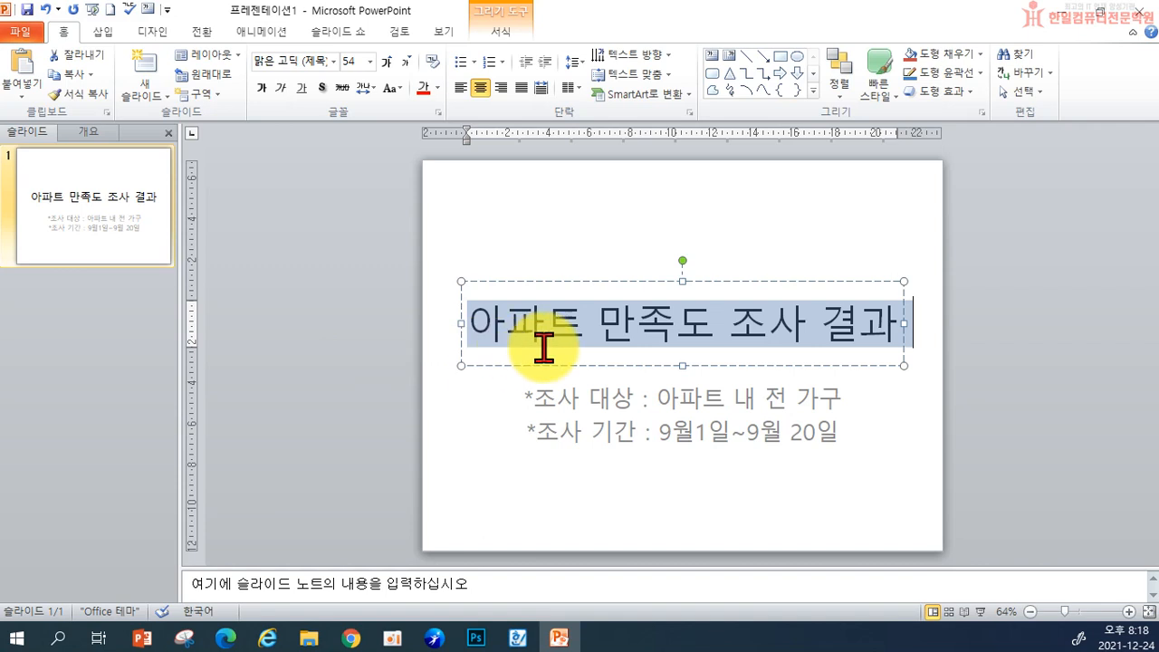
# - Change the title's font to HY산B and its text color to the standard purple
pyautogui.click(333, 61)
pyautogui.scroll(-2, 434, 308)
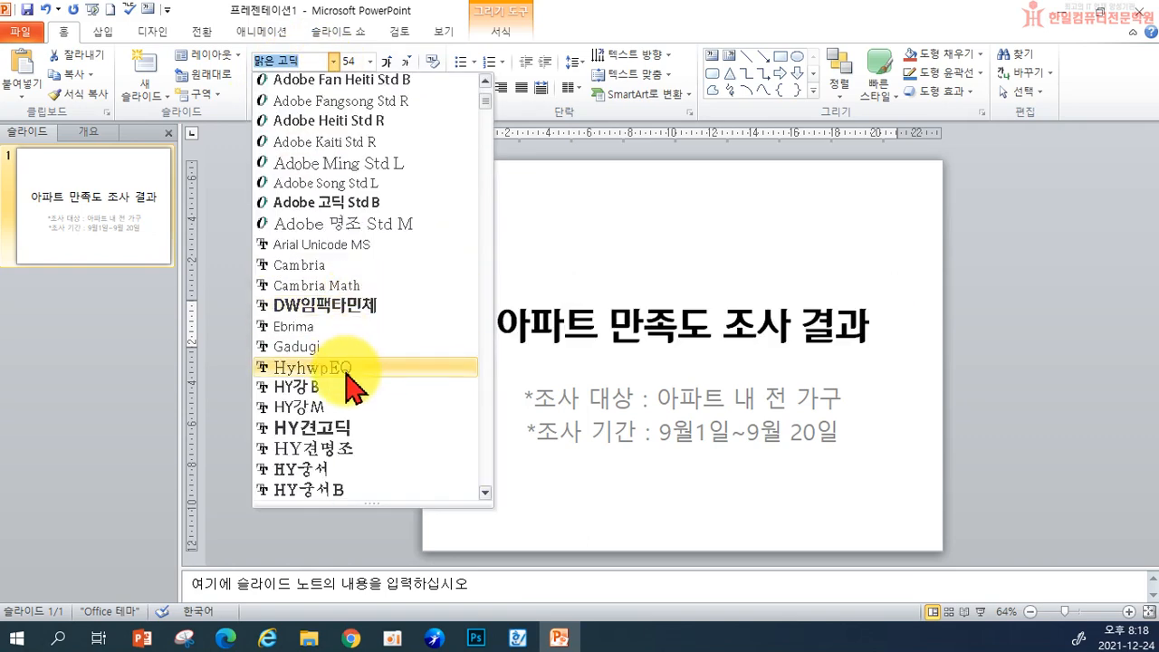
pyautogui.scroll(-2, 349, 389)
pyautogui.scroll(-4, 344, 439)
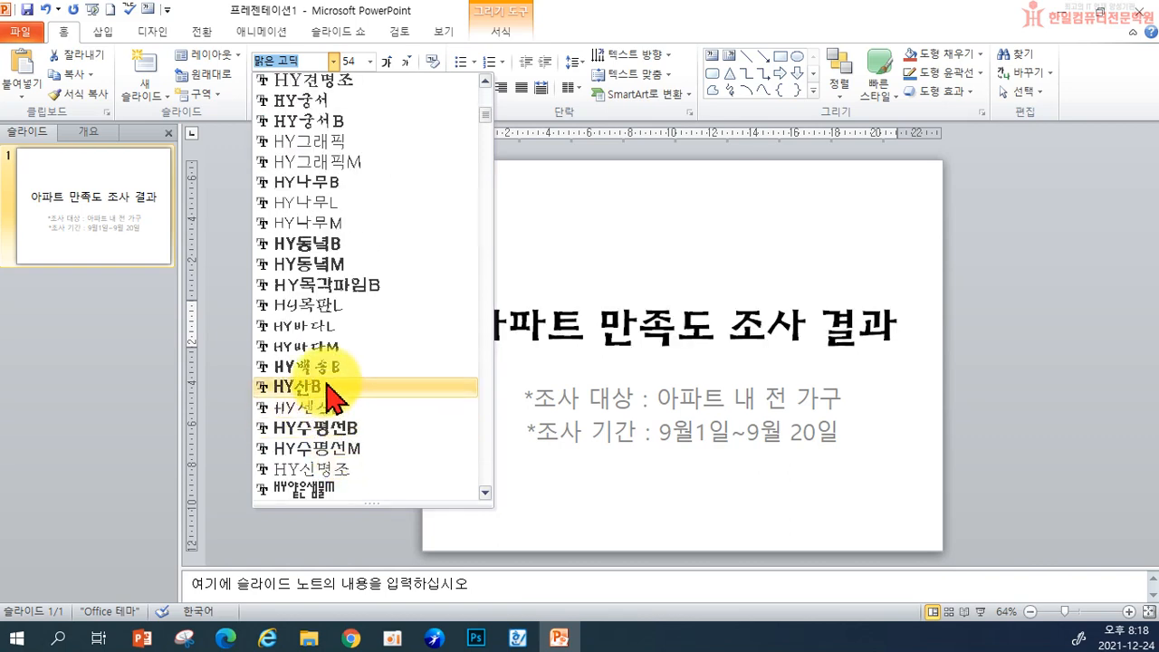
pyautogui.click(328, 387)
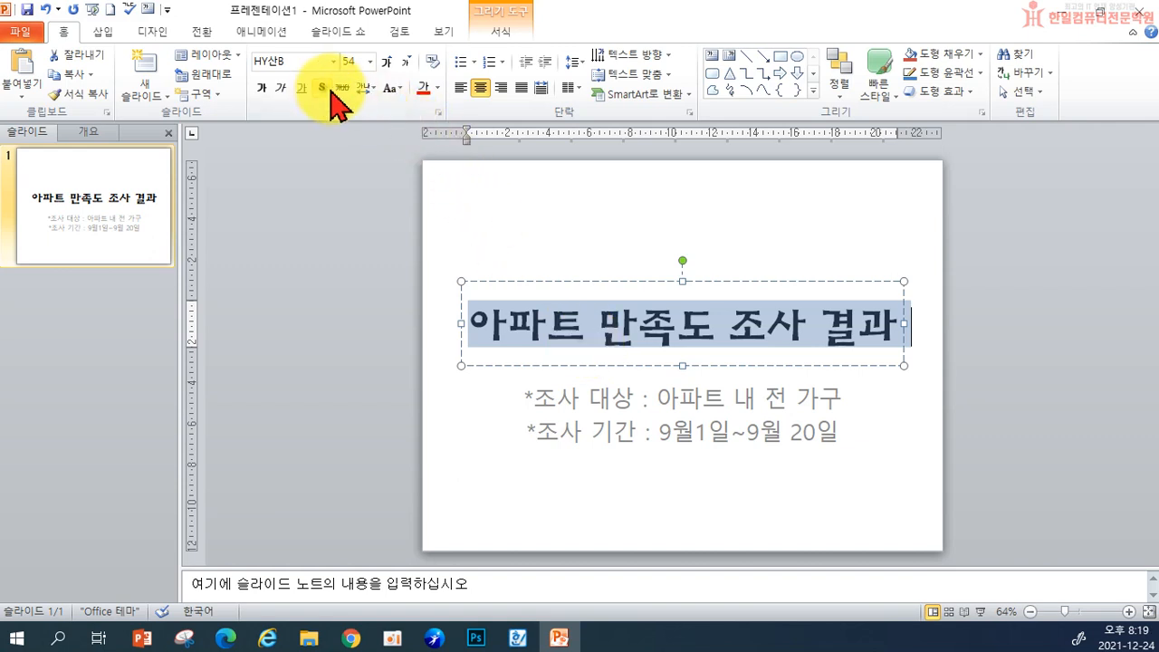
pyautogui.click(438, 88)
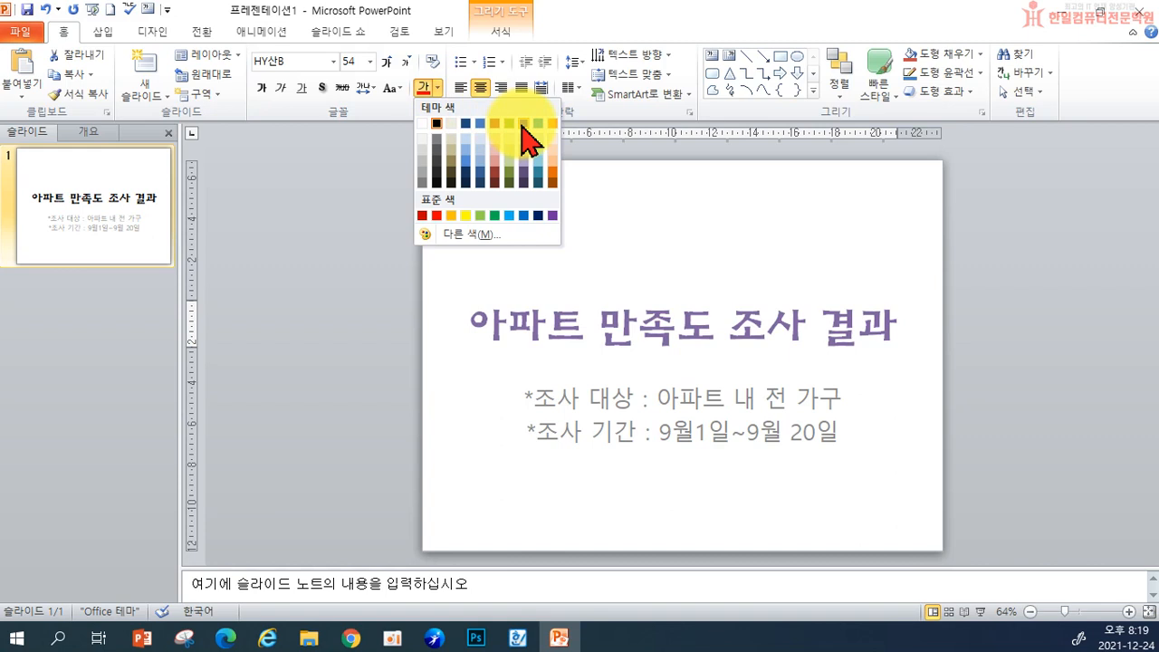
pyautogui.click(553, 216)
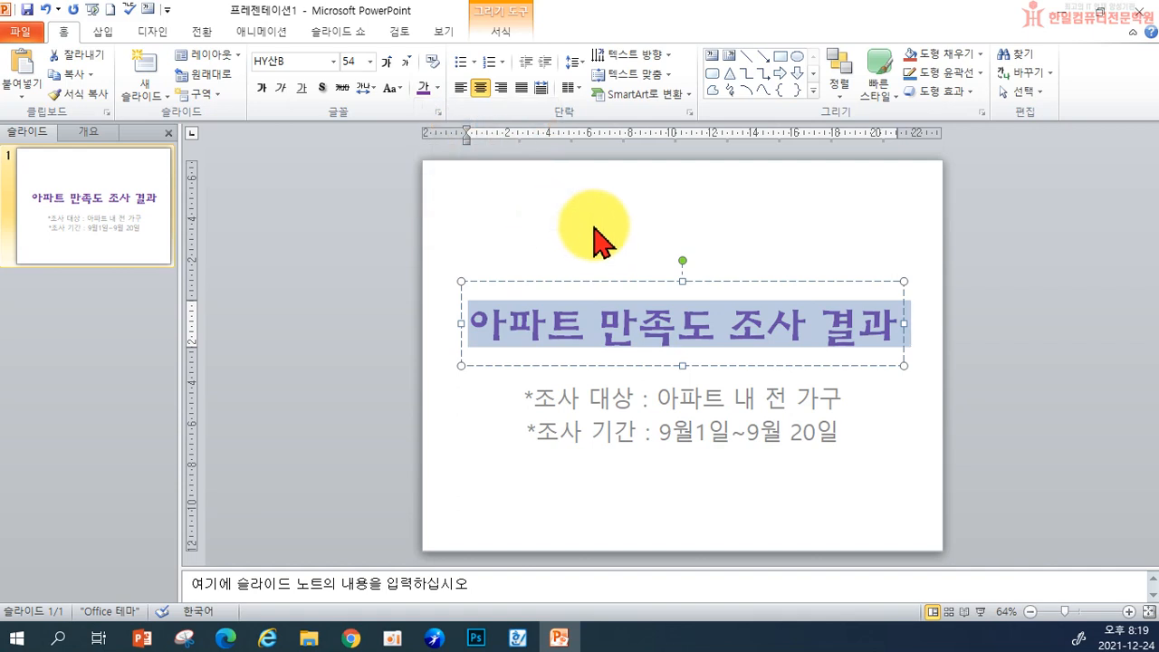
# - Underline the title text "아파트 만족도 조사 결과" and give it a text shadow
pyautogui.click(638, 230)
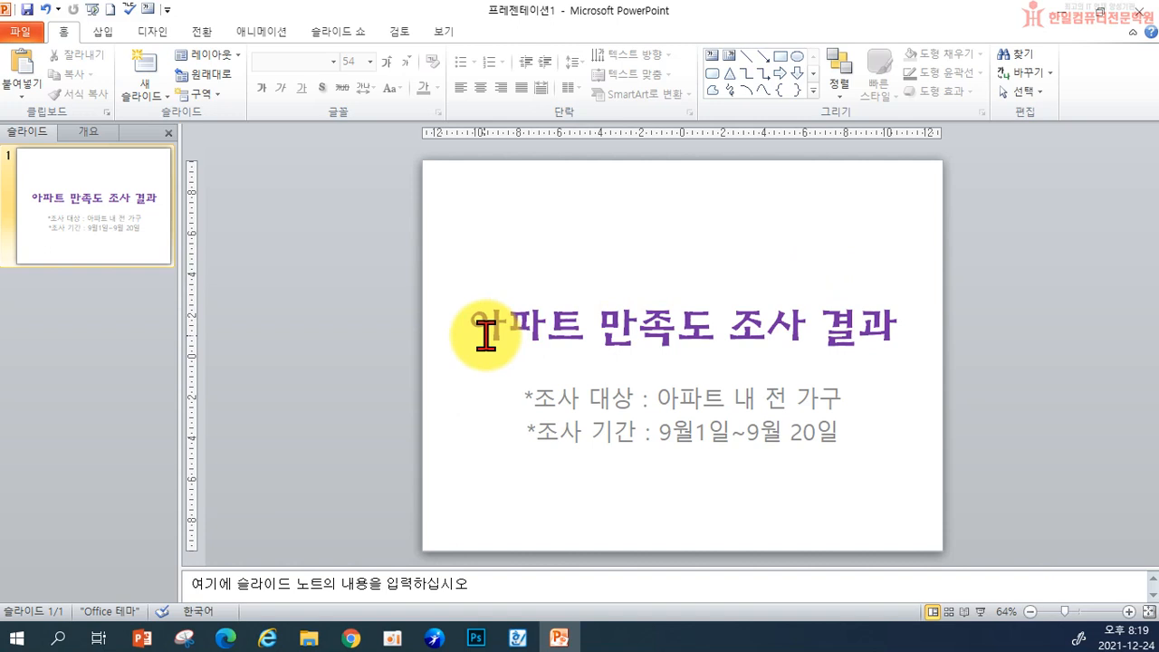
pyautogui.moveTo(471, 324); pyautogui.dragTo(876, 349)
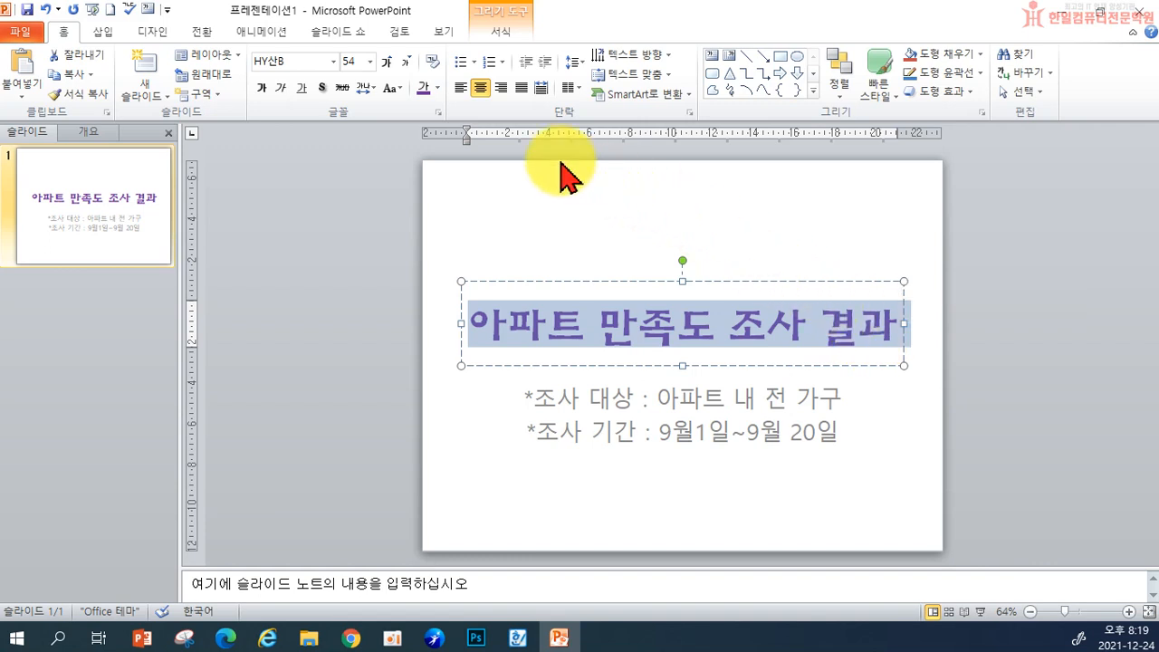
pyautogui.click(301, 88)
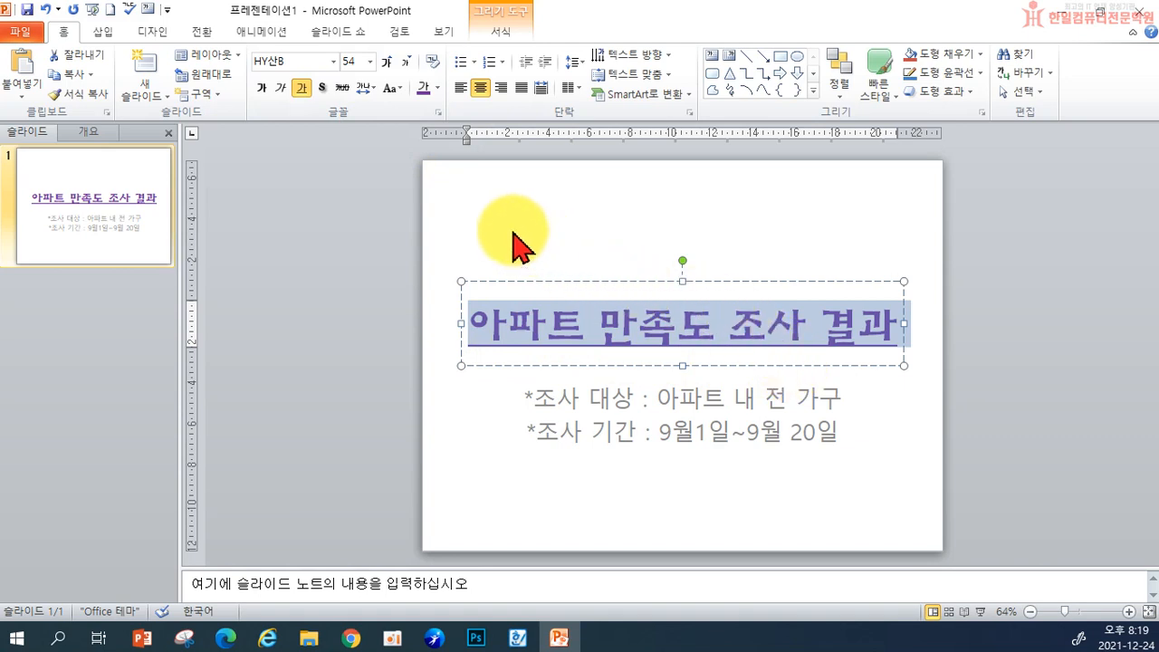
pyautogui.click(321, 89)
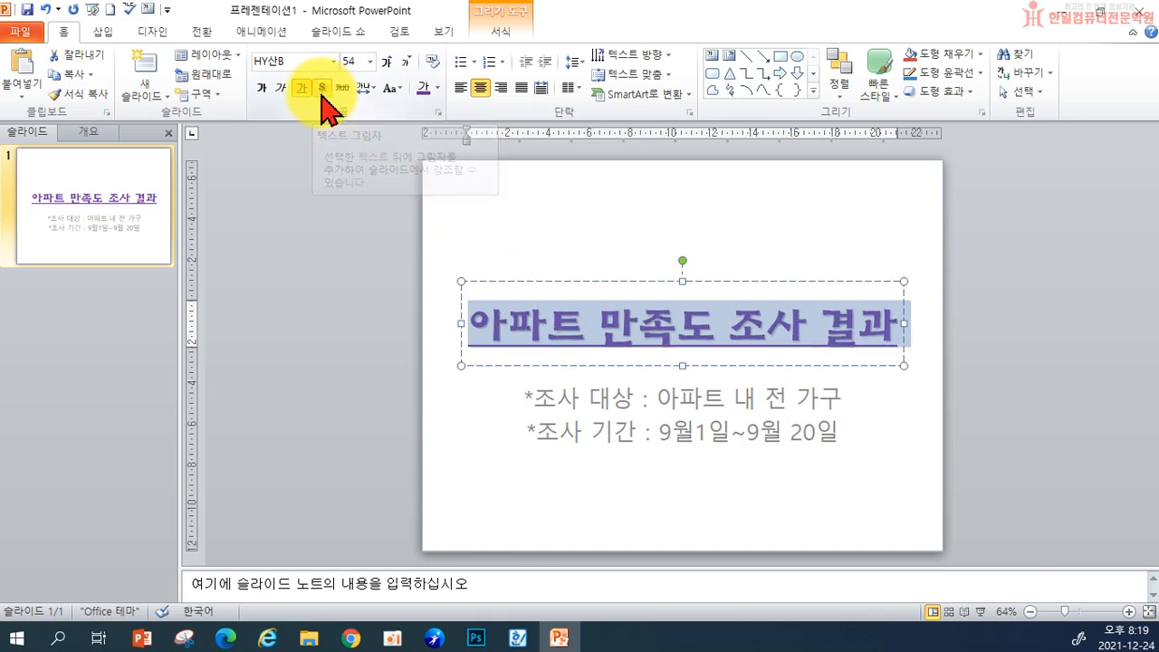
pyautogui.click(581, 246)
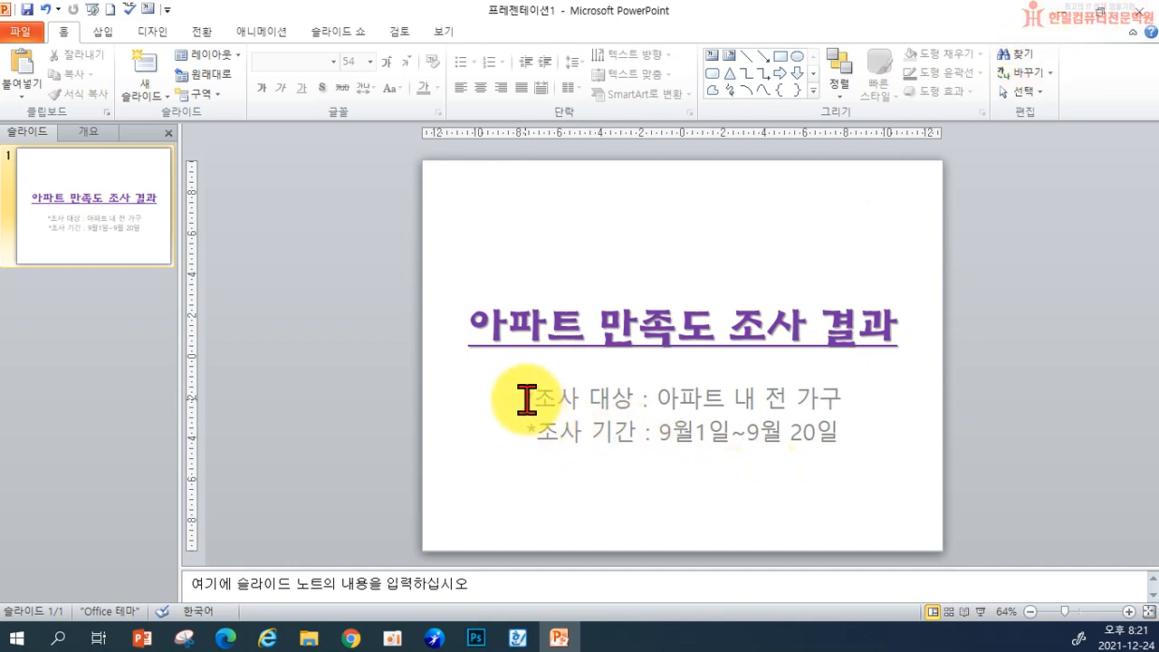
# - Change the font of both subtitle lines to HY견명조 and make them italic
pyautogui.click(525, 398)
pyautogui.moveTo(525, 399); pyautogui.dragTo(915, 481)
pyautogui.moveTo(1035, 521); pyautogui.dragTo(1041, 534)
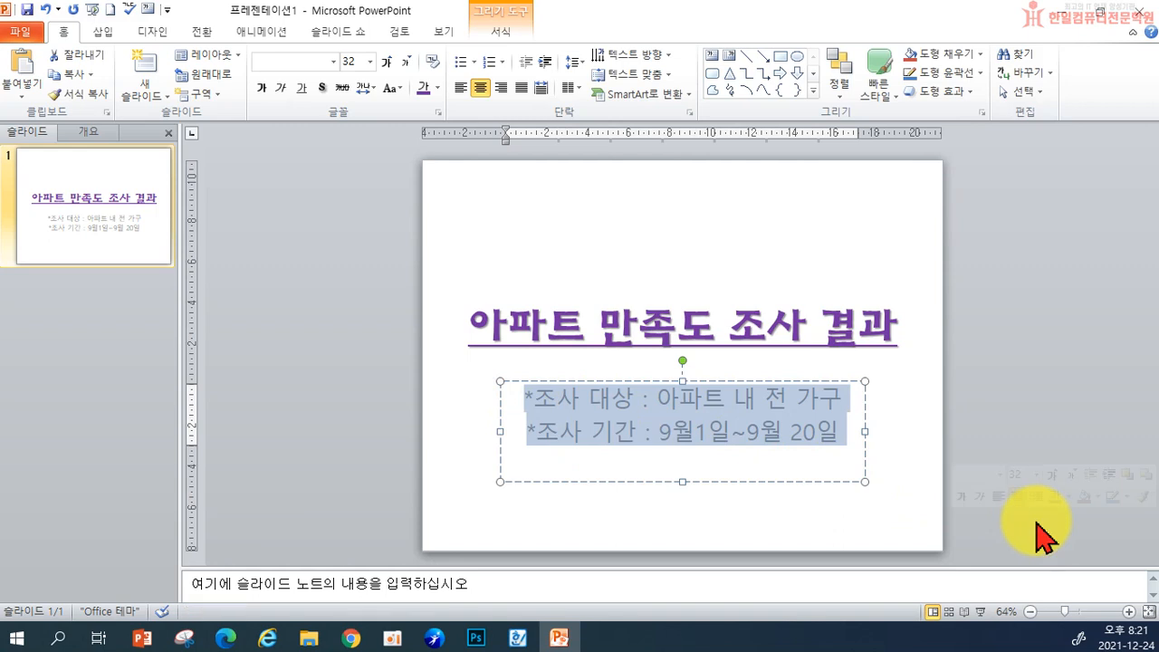
pyautogui.click(333, 62)
pyautogui.scroll(-5, 340, 272)
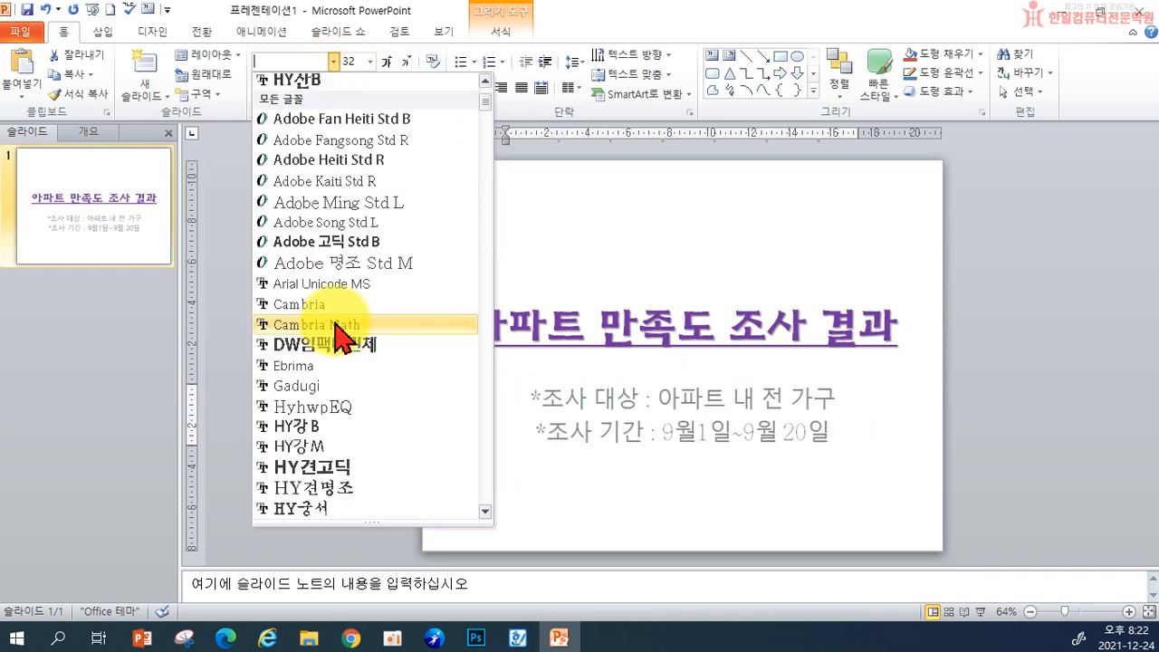
pyautogui.scroll(-1, 350, 391)
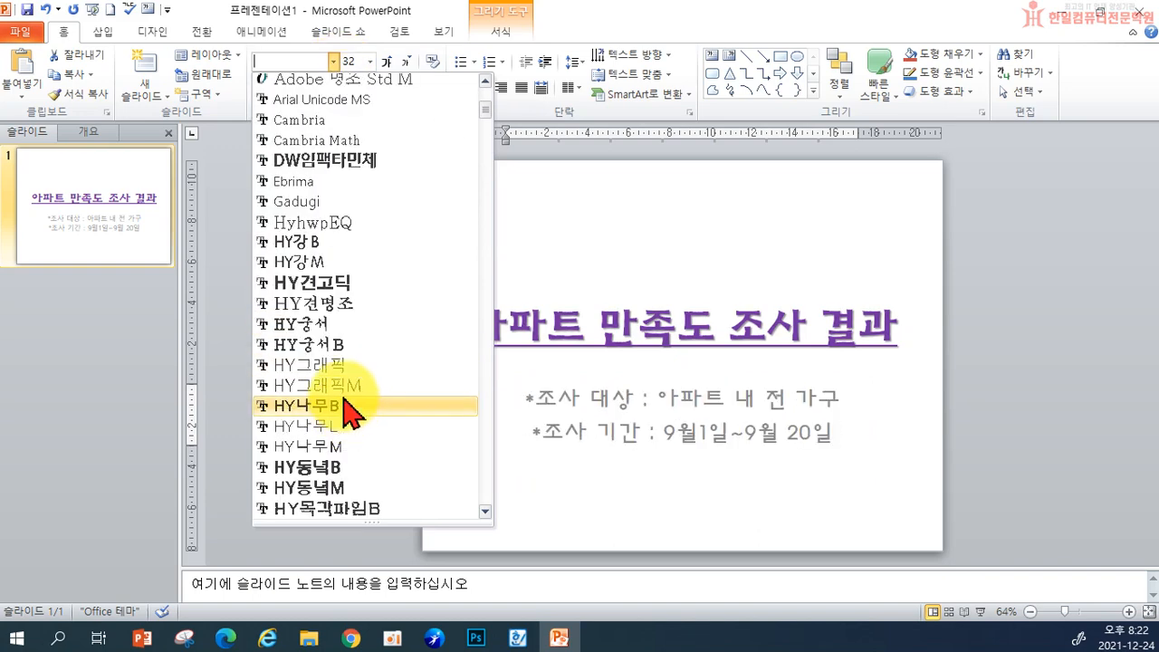
pyautogui.click(351, 306)
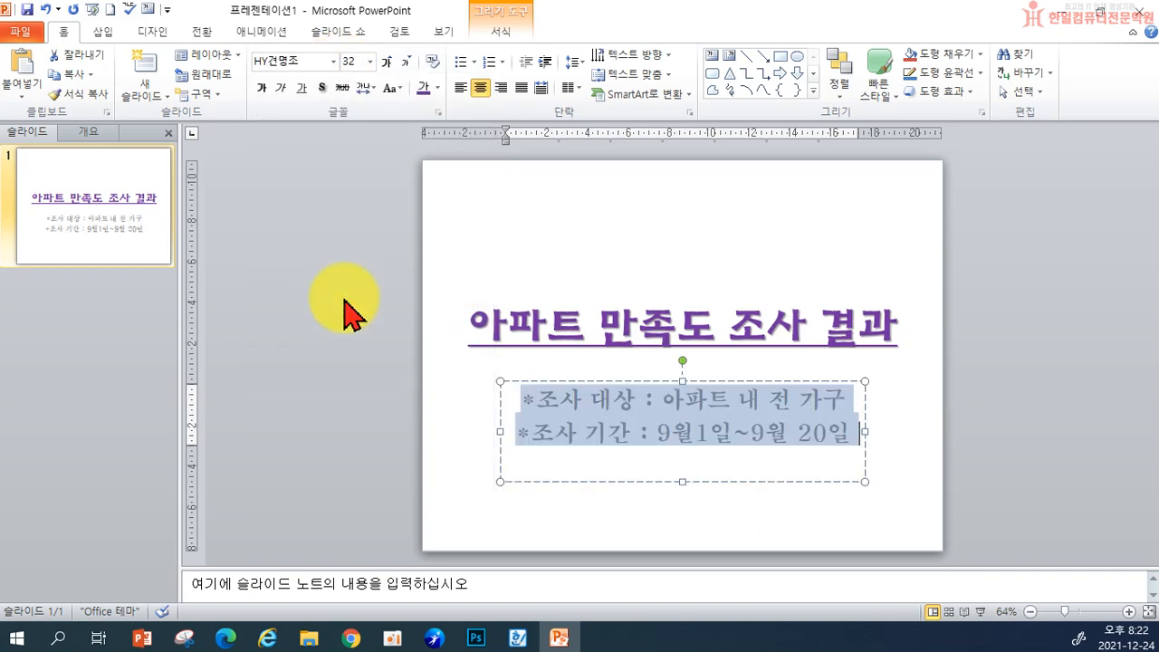
pyautogui.click(278, 90)
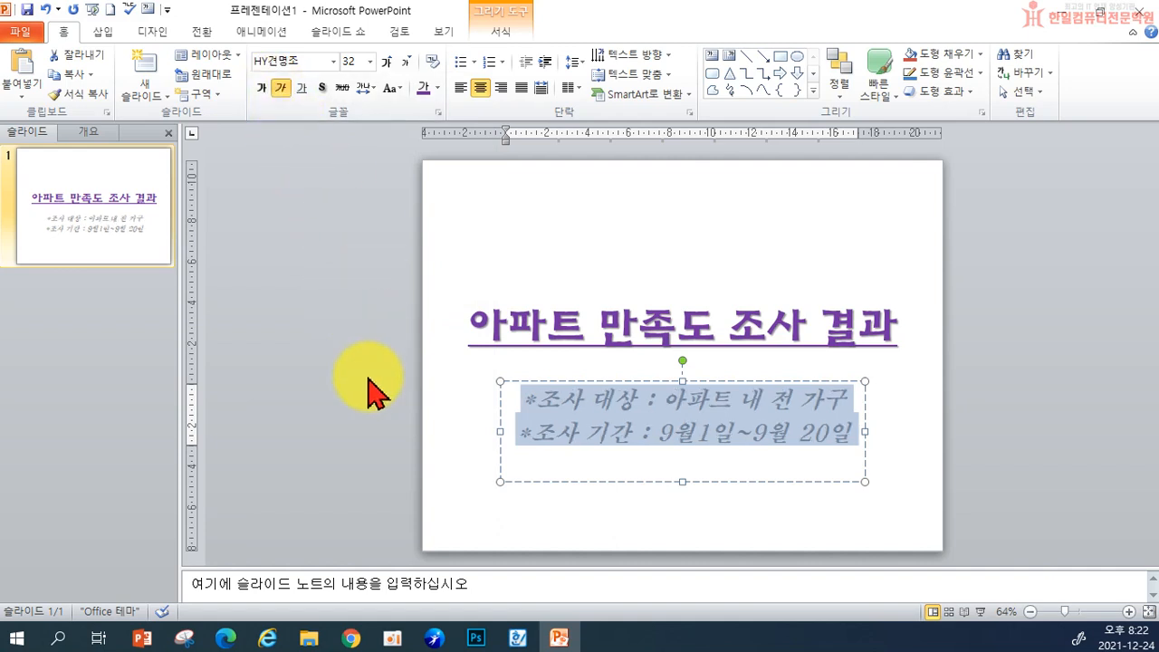
pyautogui.click(431, 439)
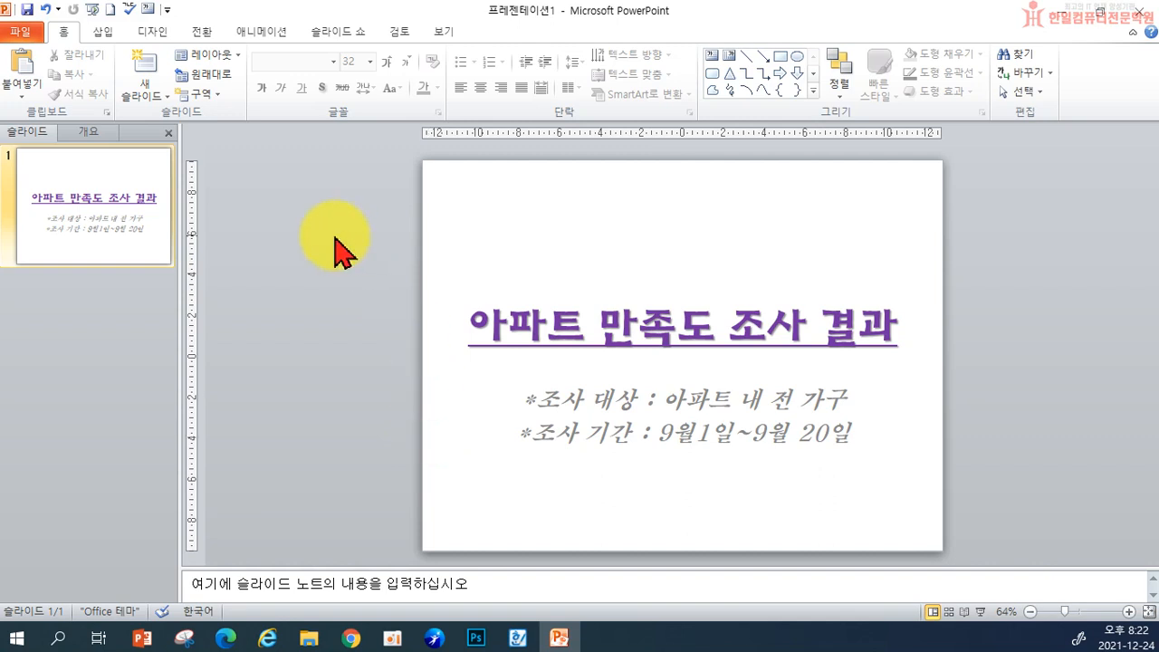
# - Save the presentation as 아파트 만족도 조사 결과 in the personal practice folder inside 문서
pyautogui.click(22, 31)
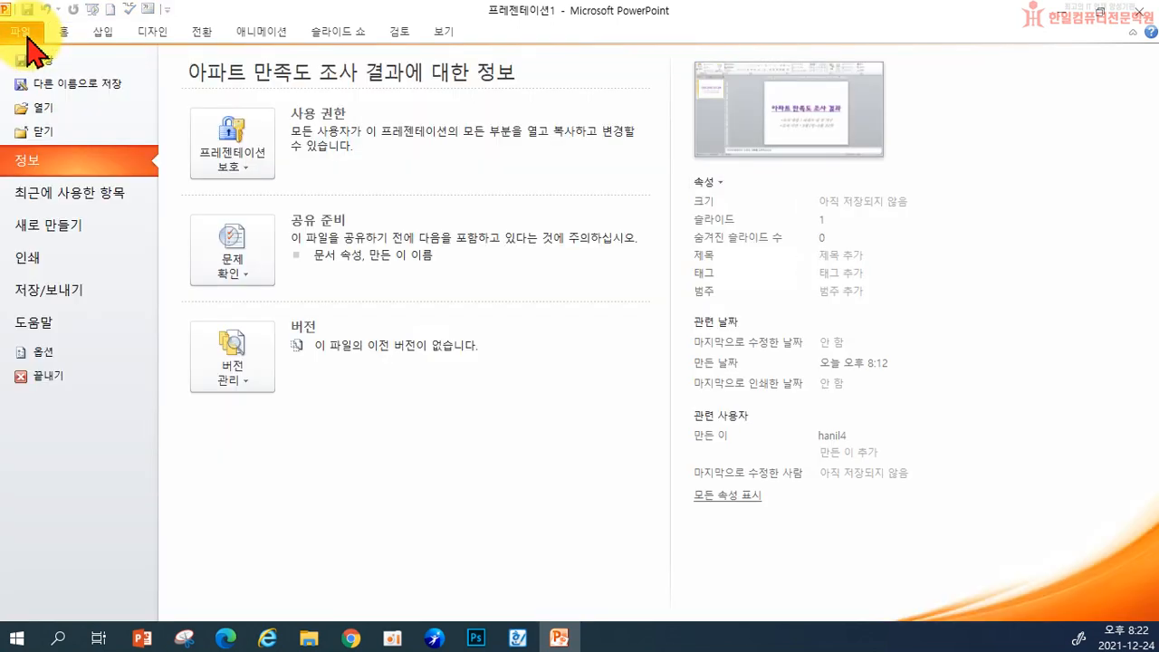
pyautogui.click(29, 59)
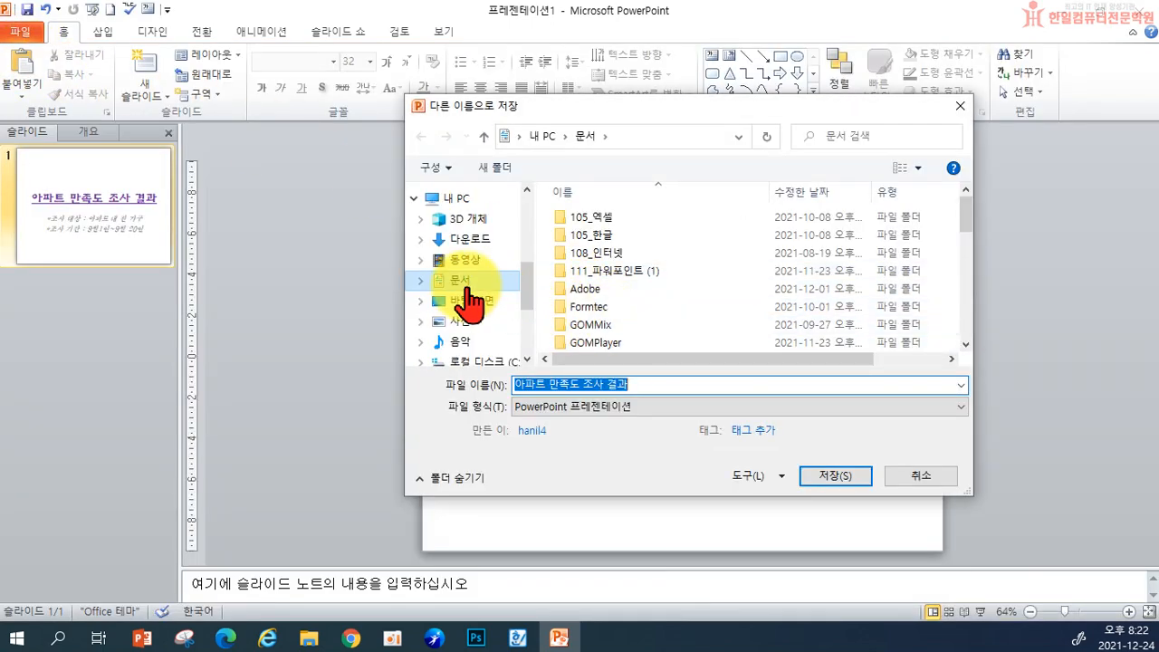
pyautogui.moveTo(964, 229); pyautogui.dragTo(963, 305)
pyautogui.doubleClick(680, 333)
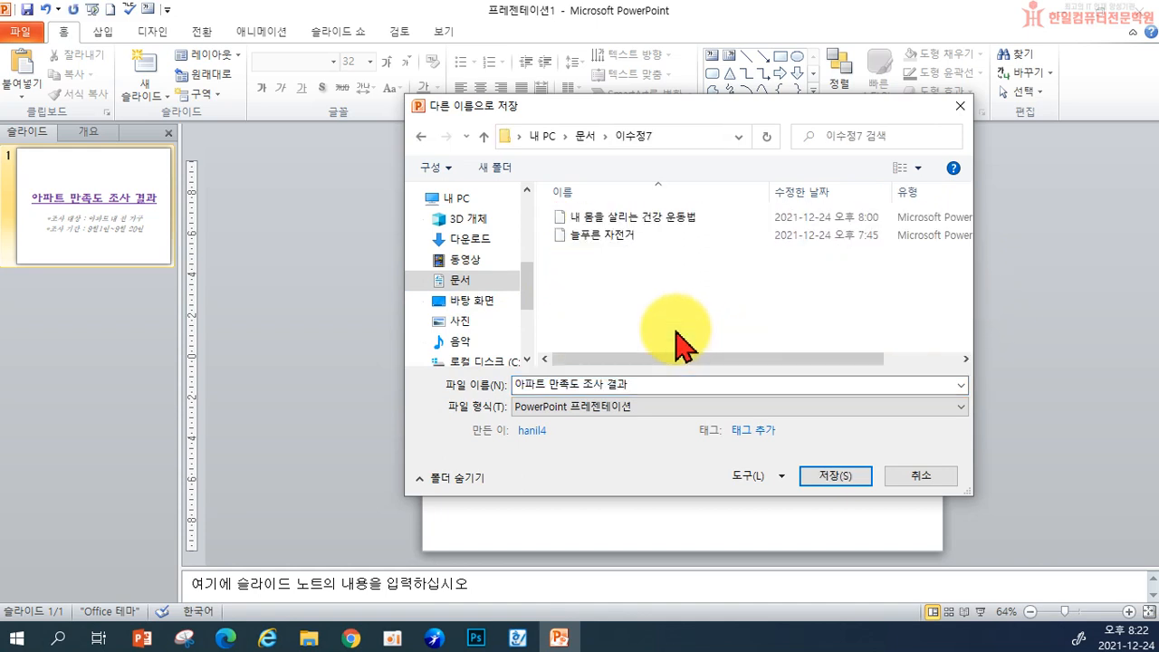
pyautogui.click(812, 464)
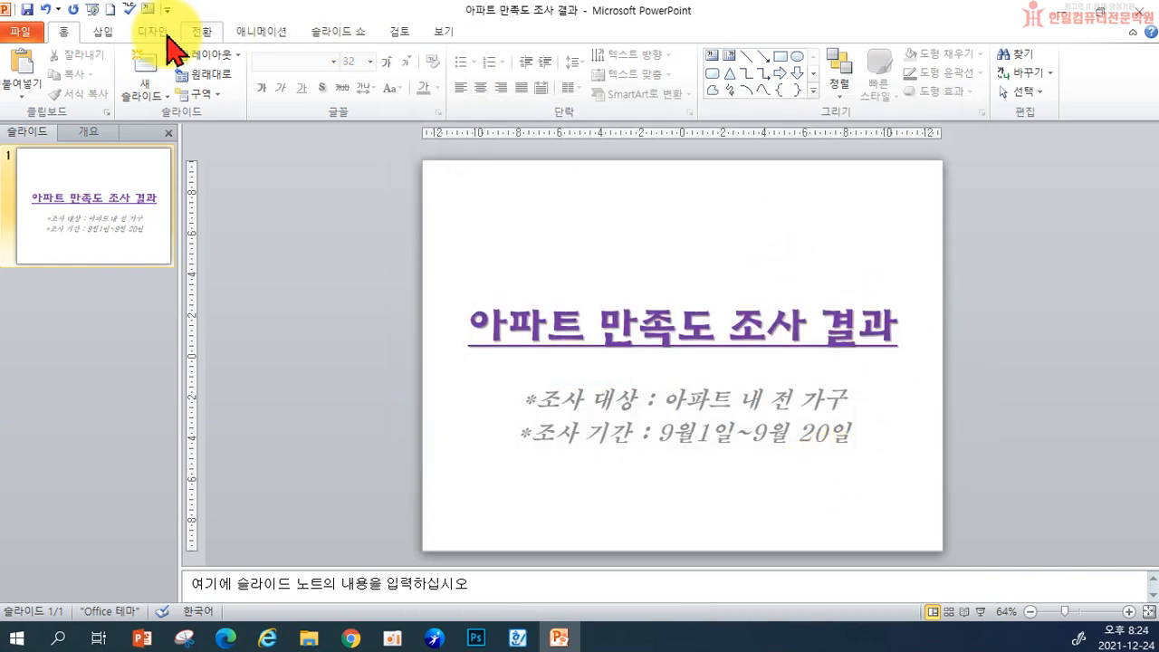
# - Create a new blank presentation
pyautogui.click(23, 33)
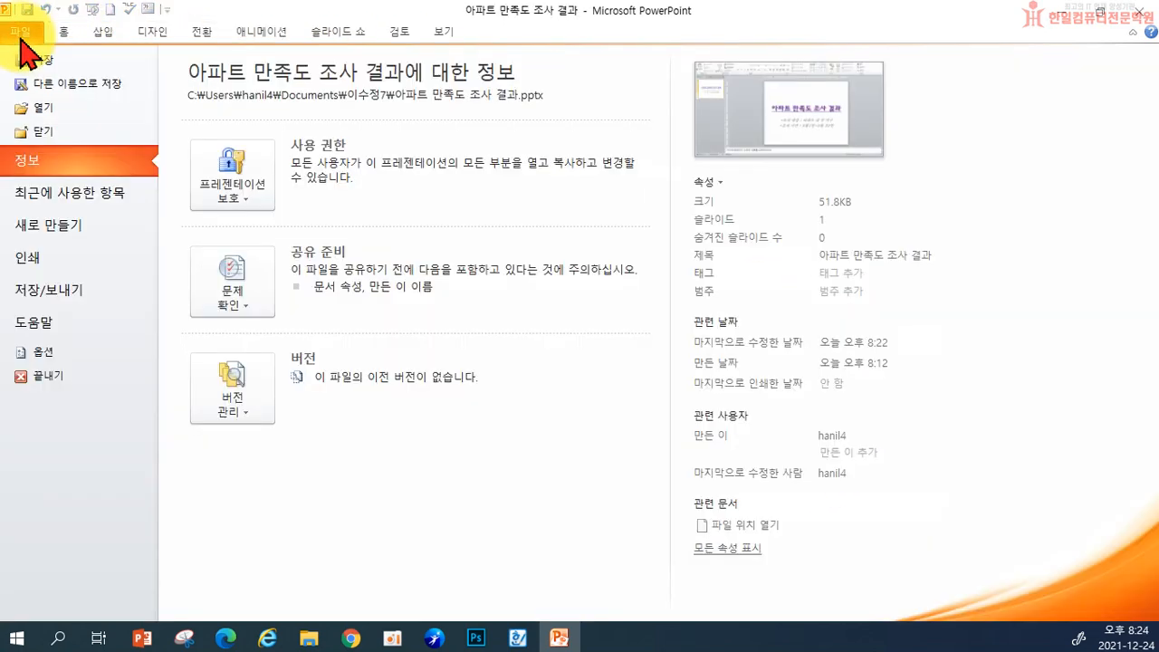
pyautogui.click(40, 228)
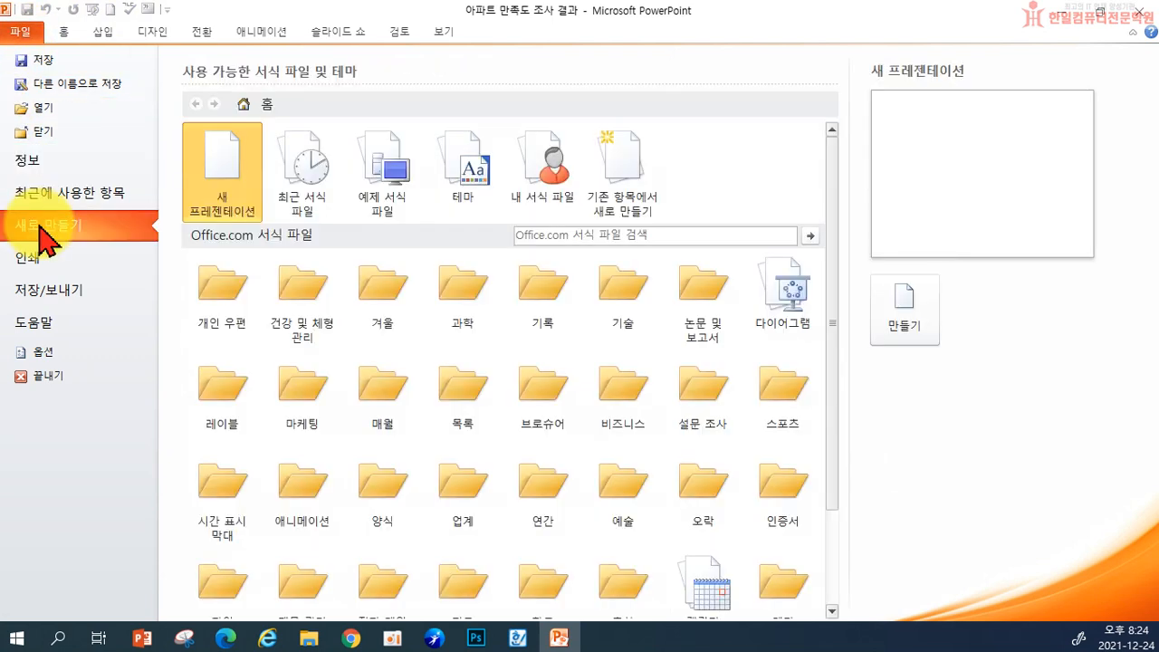
pyautogui.click(908, 308)
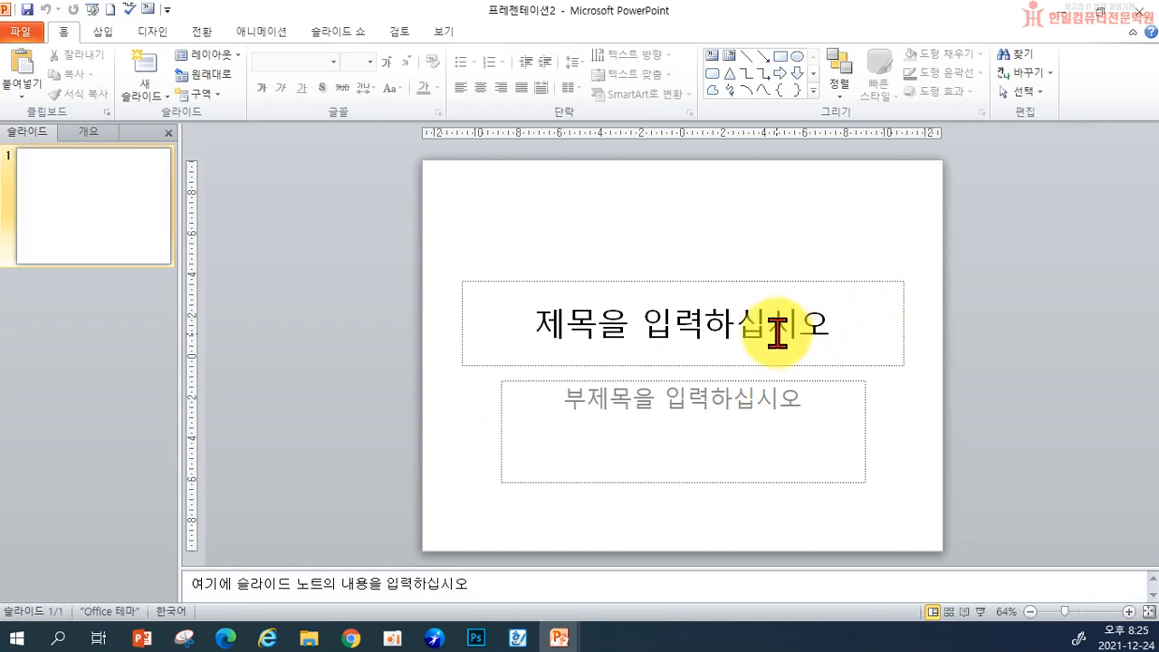
# - Enter "2학기 방과후 프로그램" as the title of the new slide
pyautogui.click(693, 329)
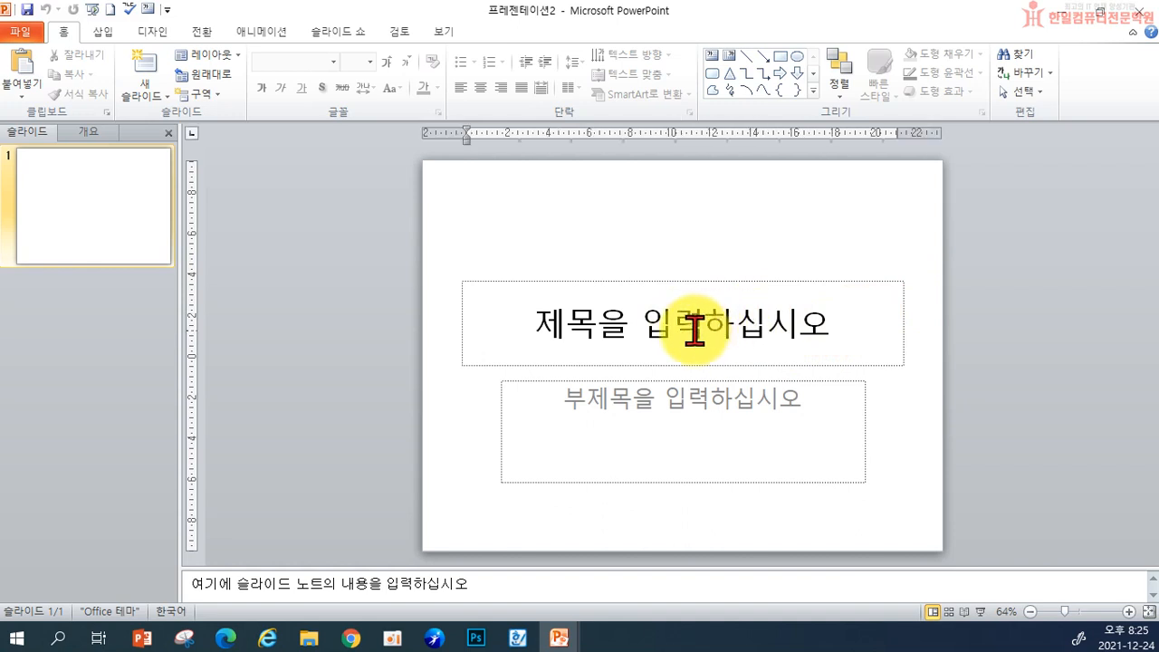
pyautogui.write('2gkr')
pyautogui.press('BackSpace')
pyautogui.press('BackSpace')
pyautogui.press('BackSpace')
pyautogui.write('학기 ')
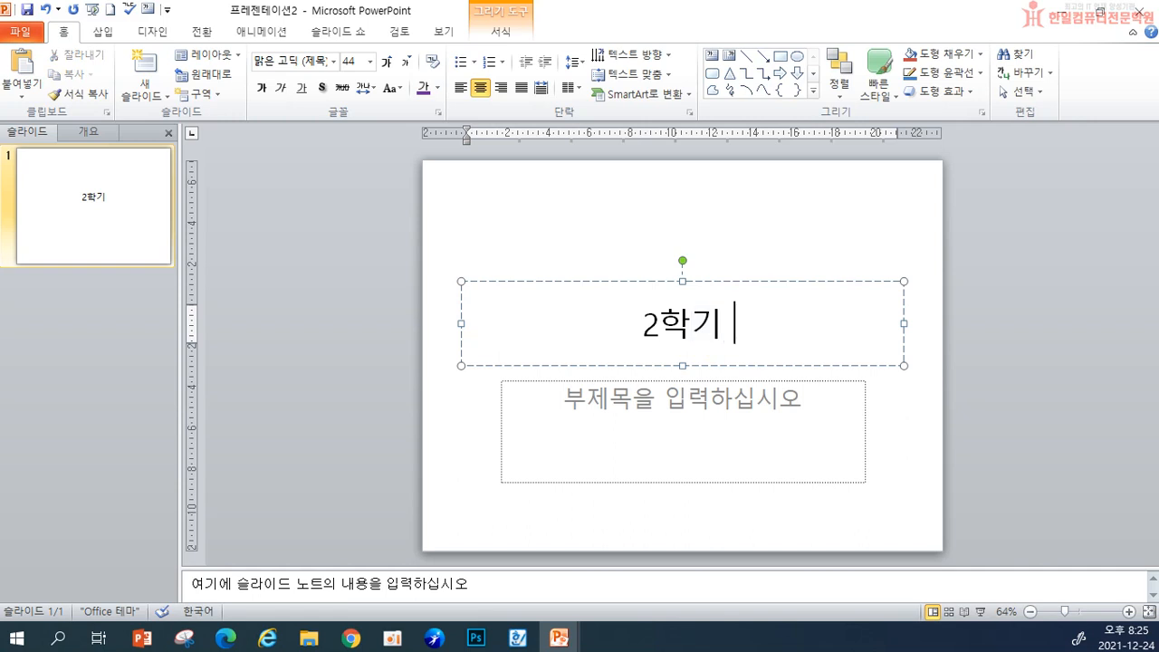
pyautogui.write('방과후 프로그램')
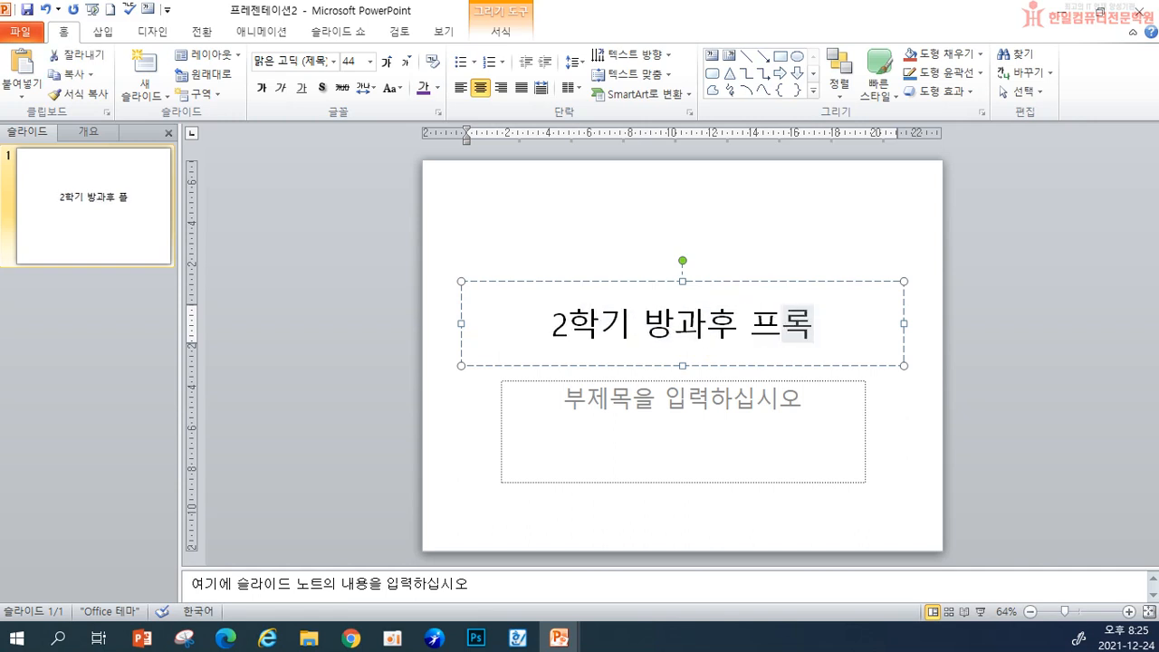
# - Enter "*실시 기간 : 9월10일~12월11일" as the first line of the subtitle
pyautogui.click(653, 407)
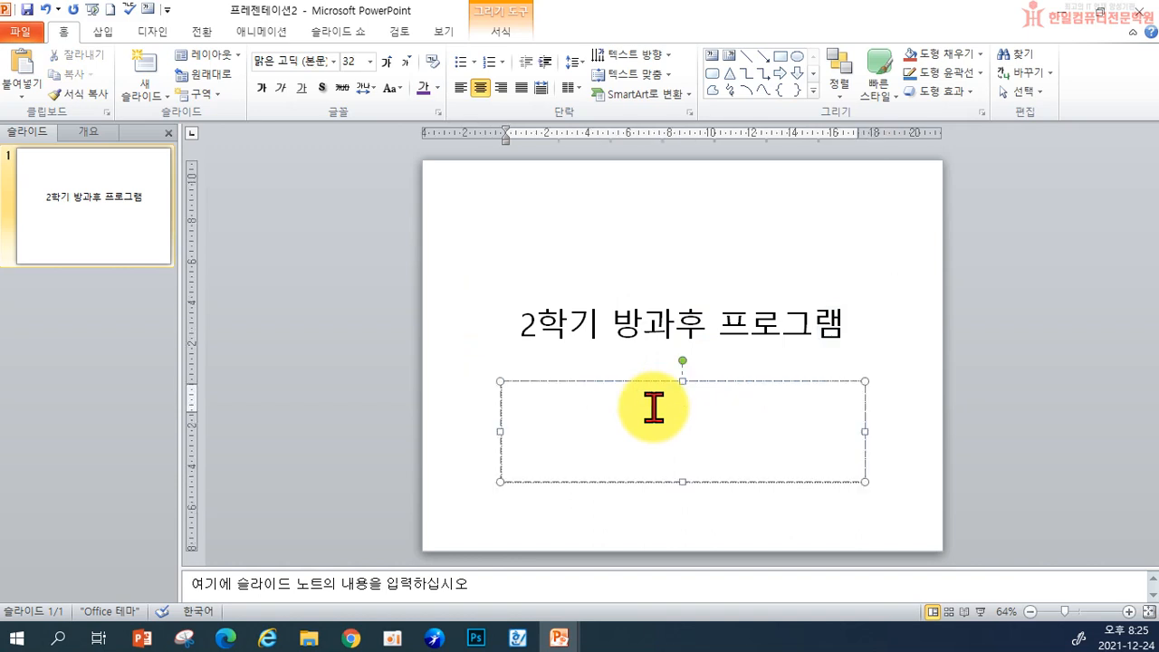
pyautogui.write('*실시 기간 :')
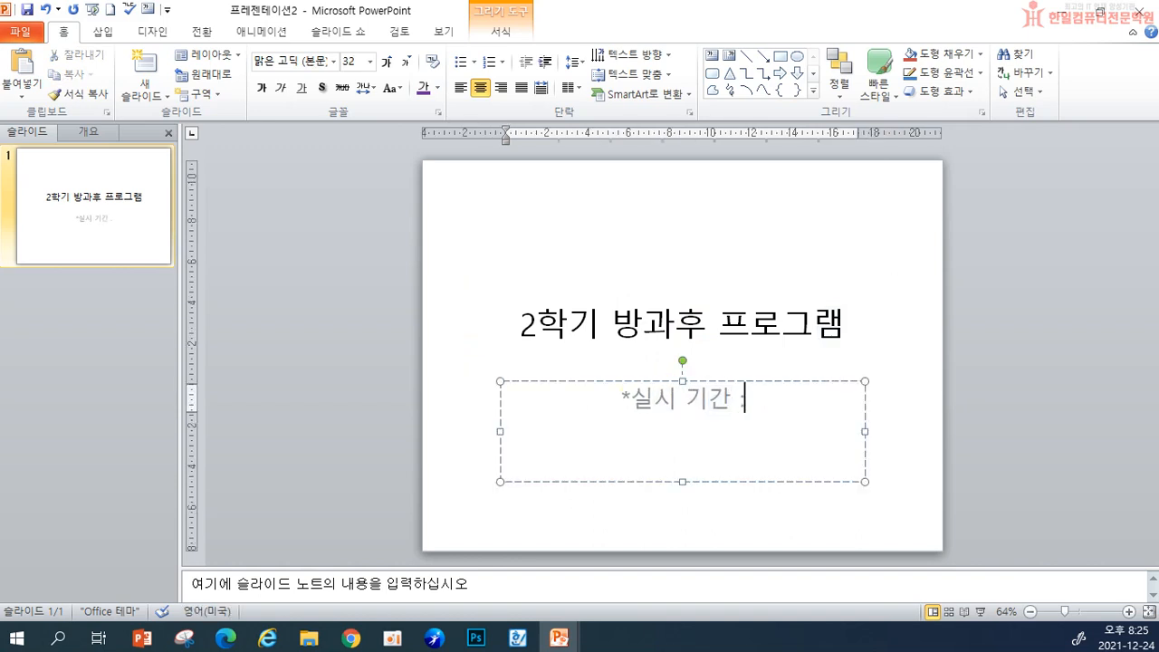
pyautogui.write(' 9월10일~')
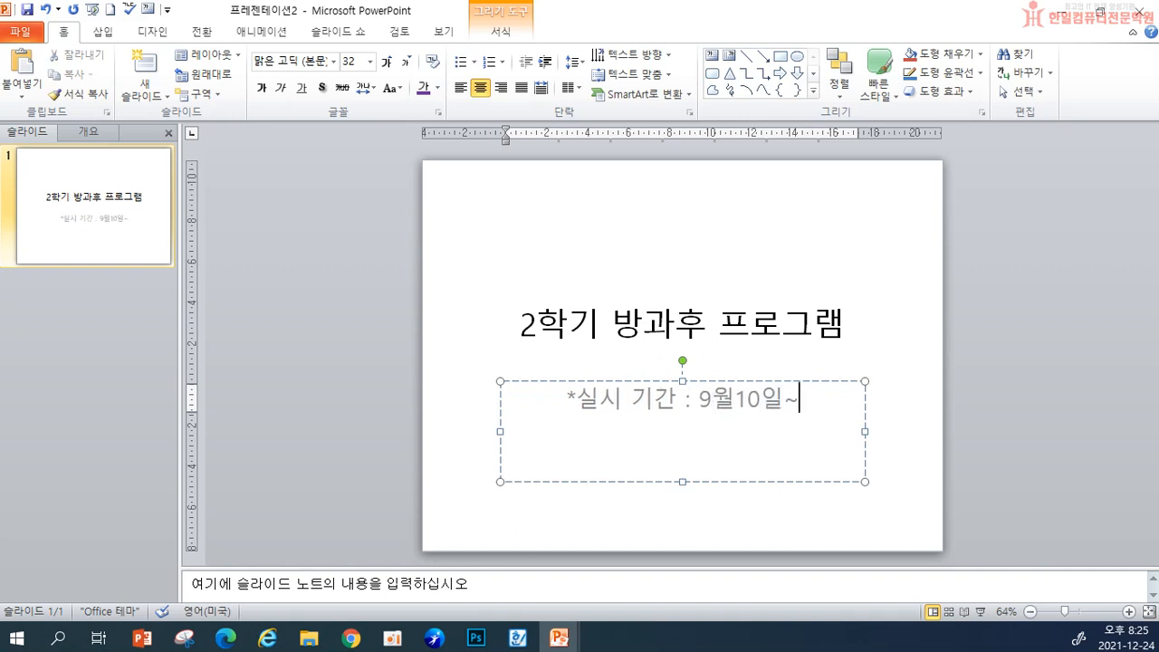
pyautogui.write('12월11일')
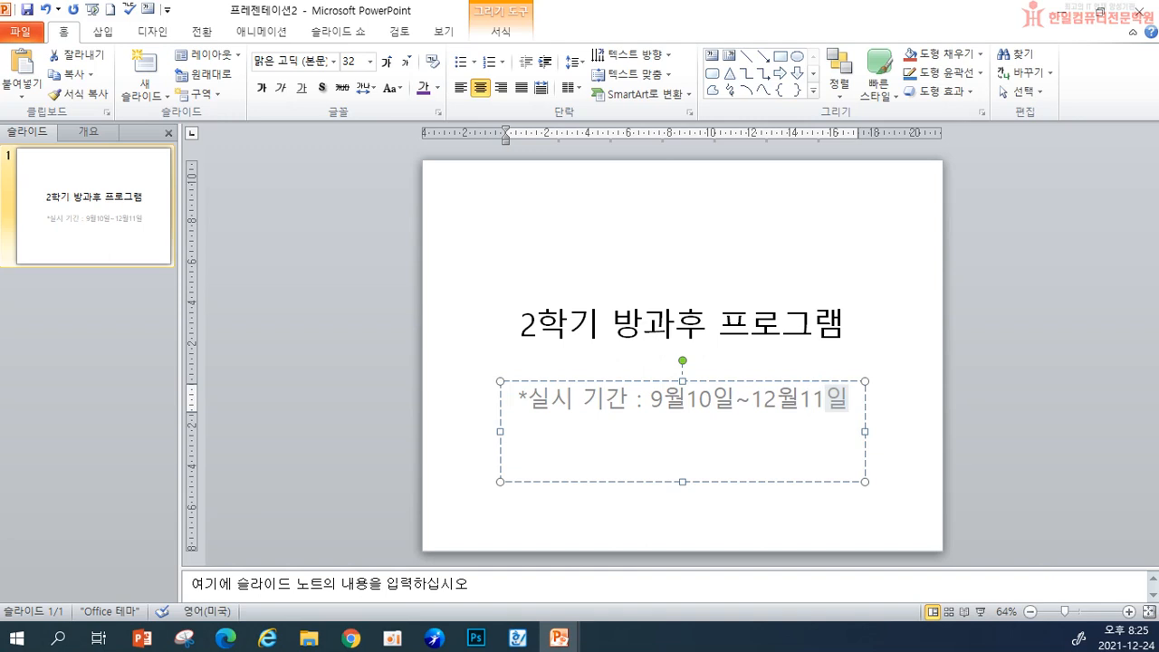
# - Add a second subtitle line reading "*수강신청 기간 :9월 5일(금)까지"
pyautogui.press('Return')
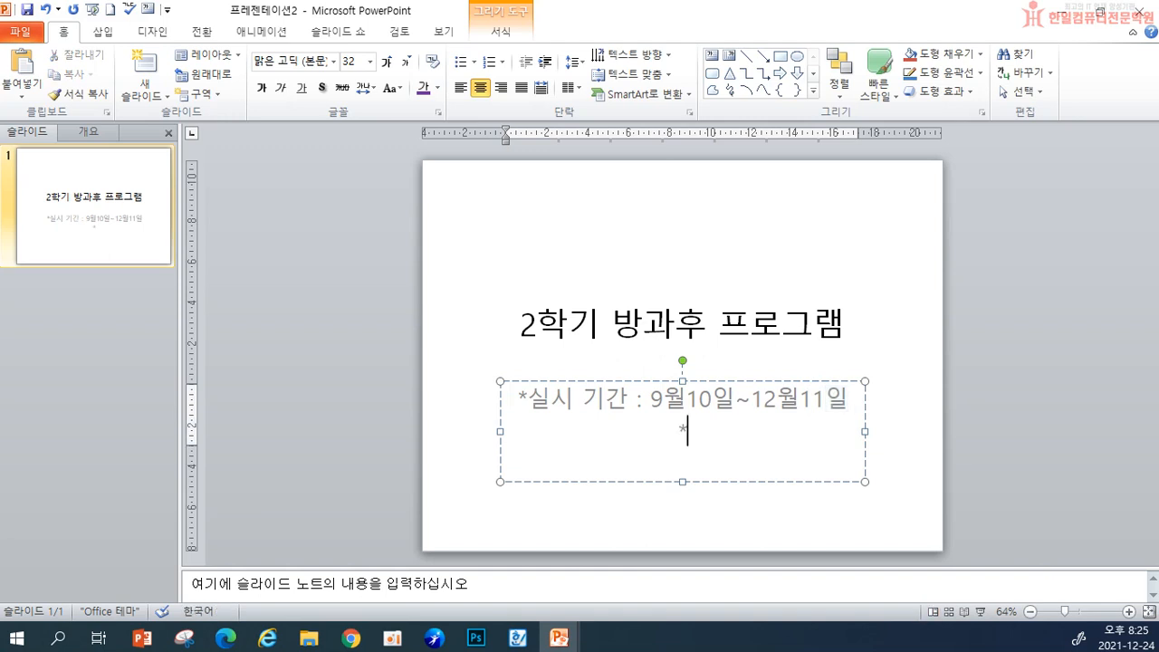
pyautogui.write('*수강신')
pyautogui.write('청 기간 :')
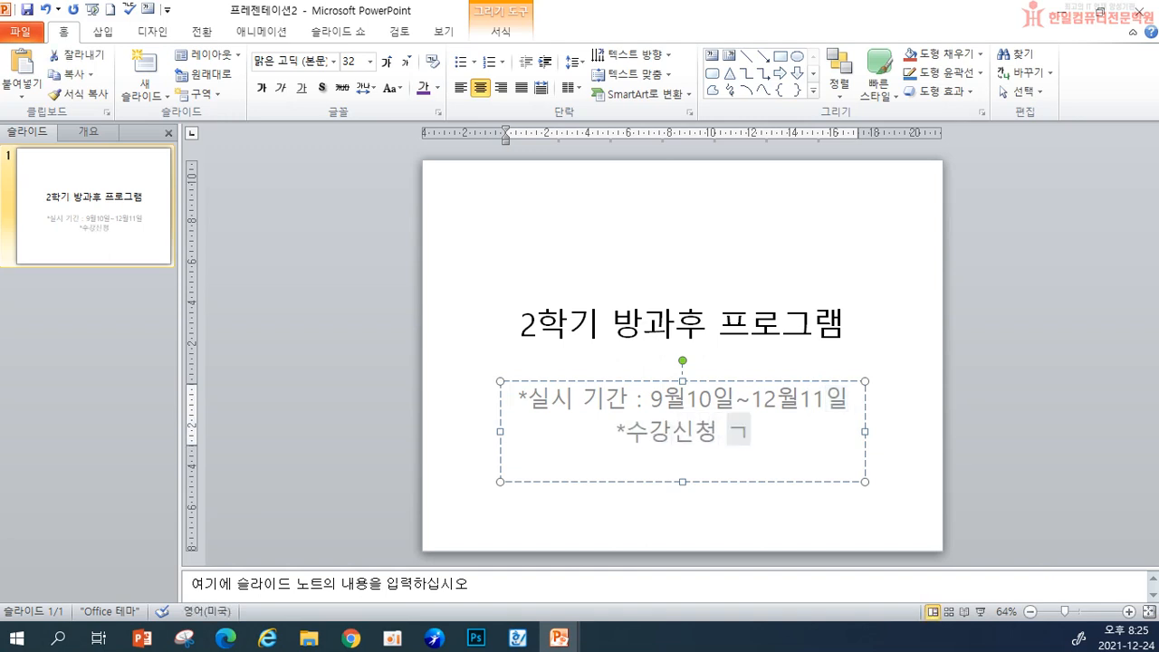
pyautogui.write(' 9우')
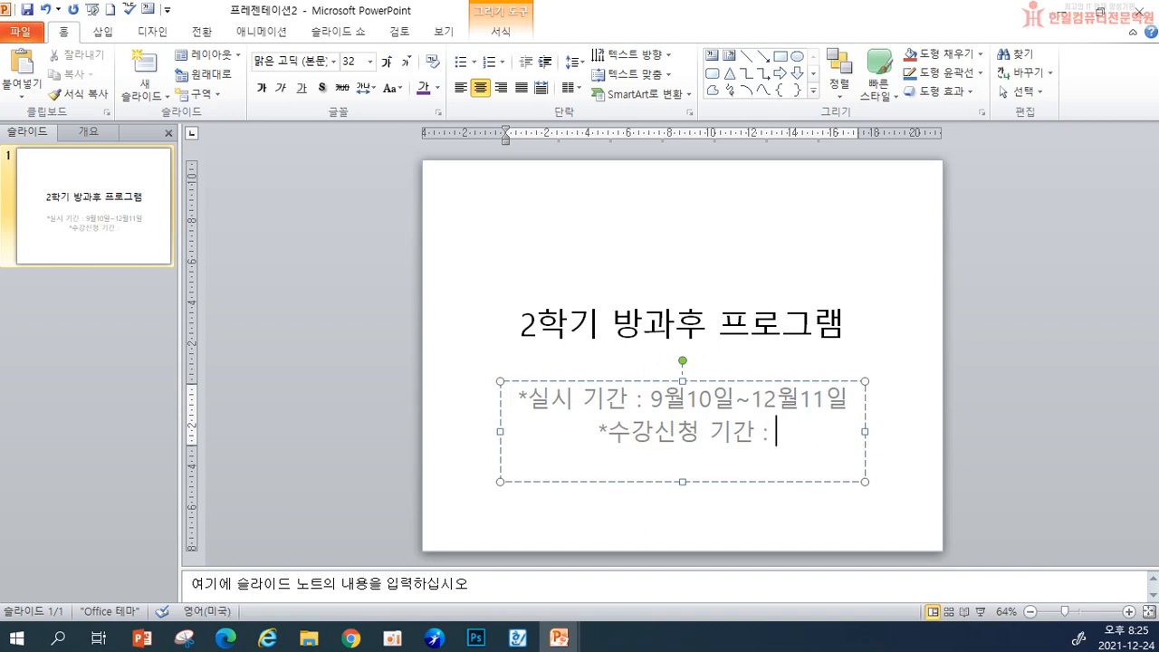
pyautogui.press('BackSpace')
pyautogui.press('BackSpace')
pyautogui.press('BackSpace')
pyautogui.write('9월 5일')
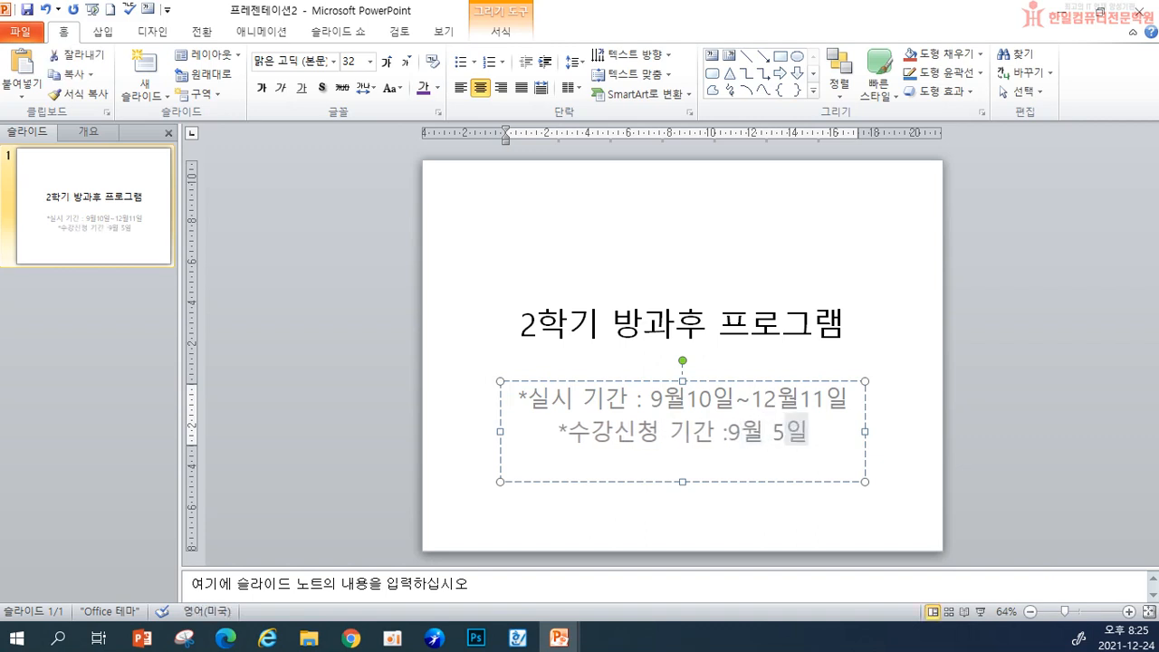
pyautogui.write('(금)ㄲ')
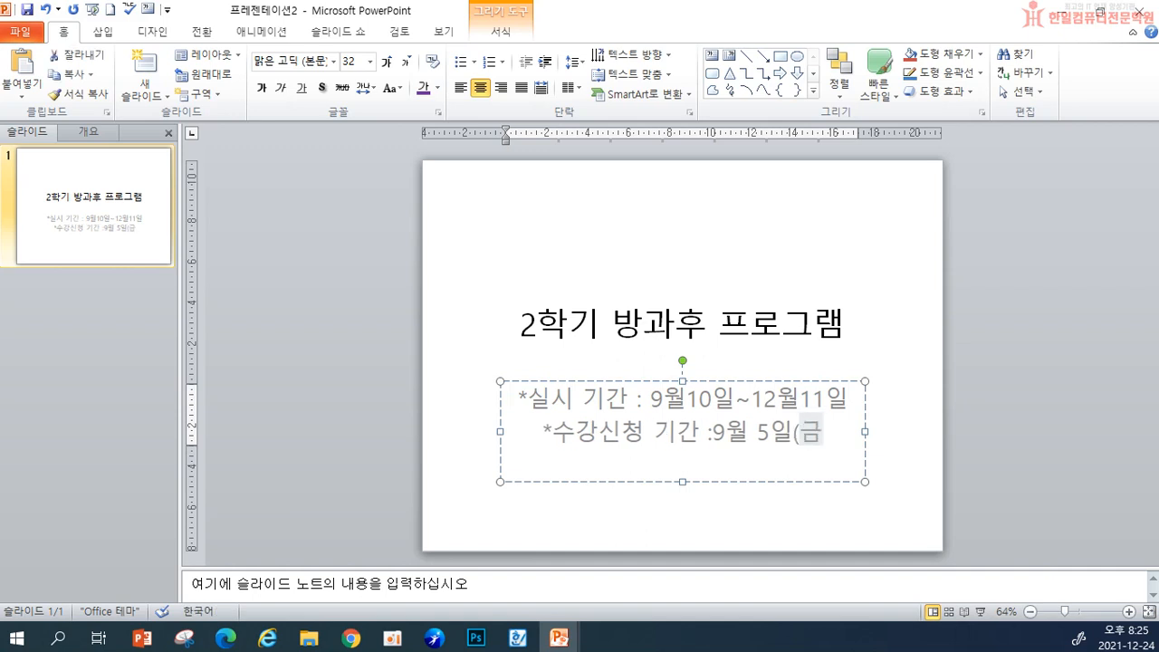
pyautogui.write('ㅏ지')
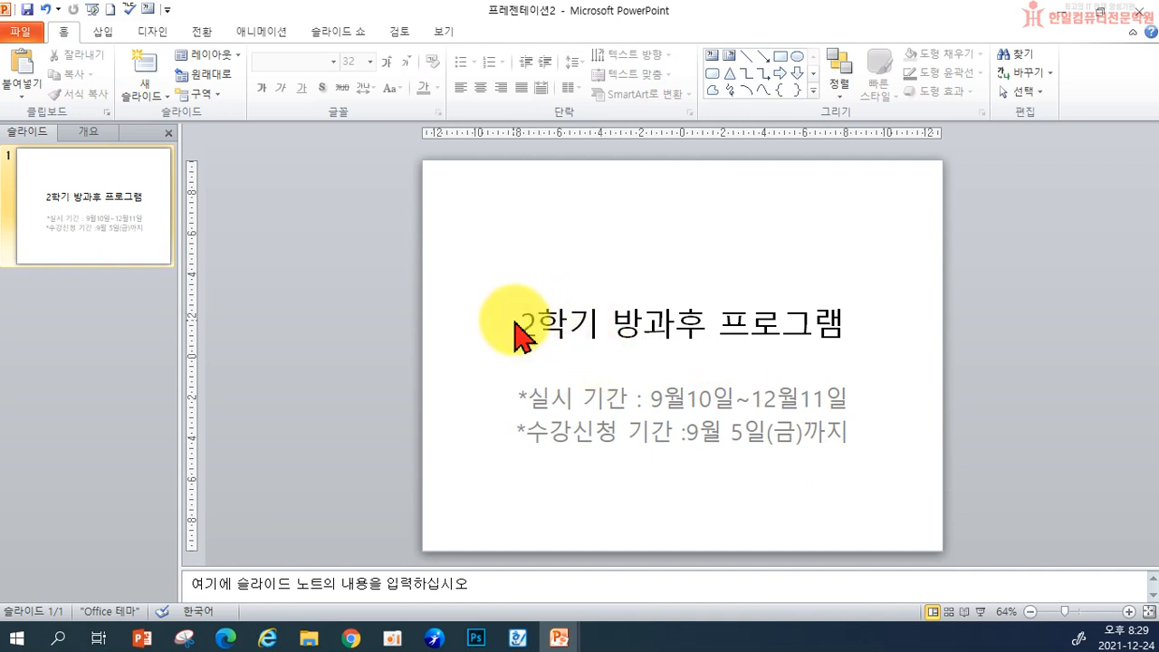
# - Set the font of the title "2학기 방과후 프로그램" to HY수평선B
pyautogui.moveTo(522, 323); pyautogui.dragTo(820, 346)
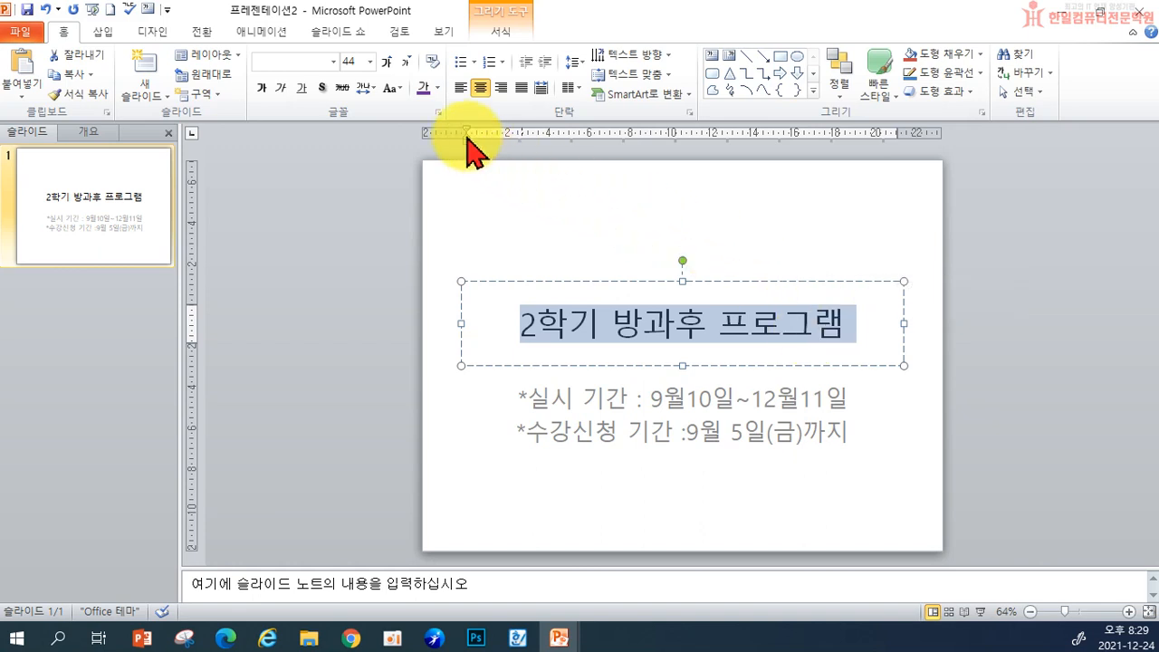
pyautogui.click(334, 62)
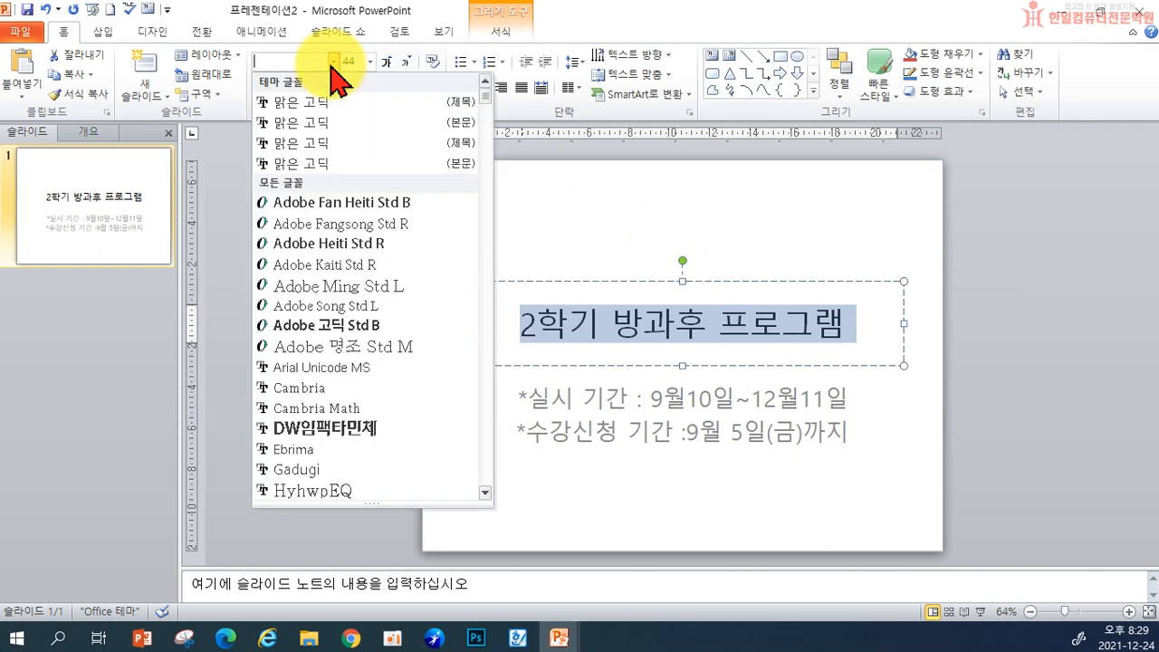
pyautogui.scroll(-3, 335, 289)
pyautogui.scroll(-2, 337, 380)
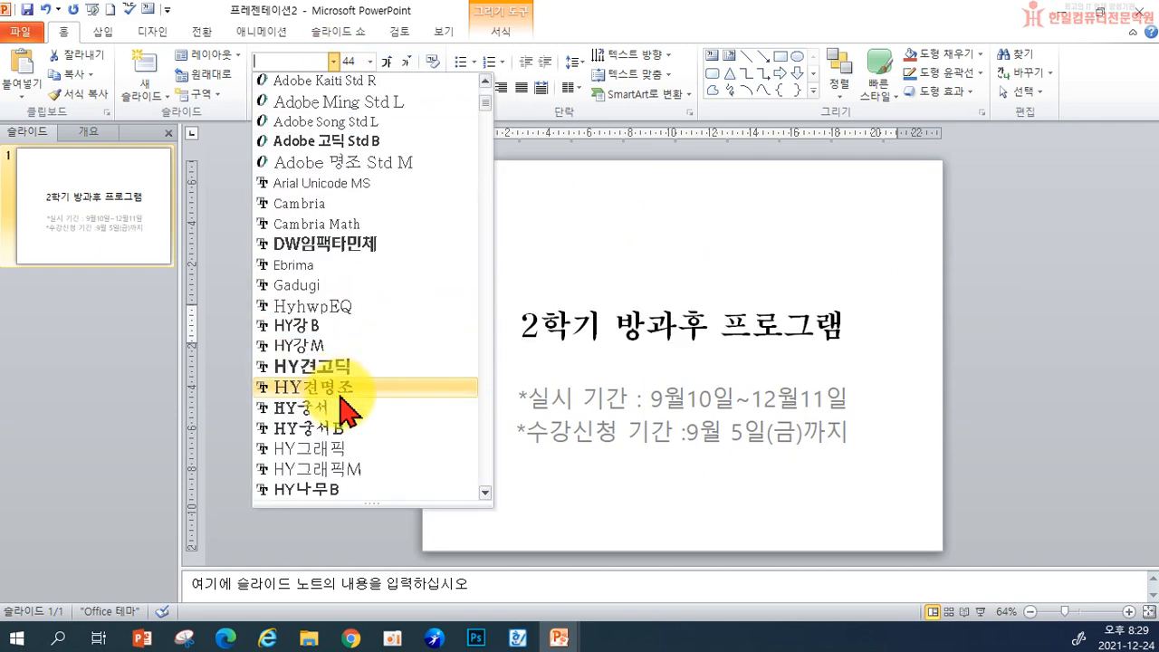
pyautogui.scroll(-1, 348, 434)
pyautogui.scroll(-3, 342, 439)
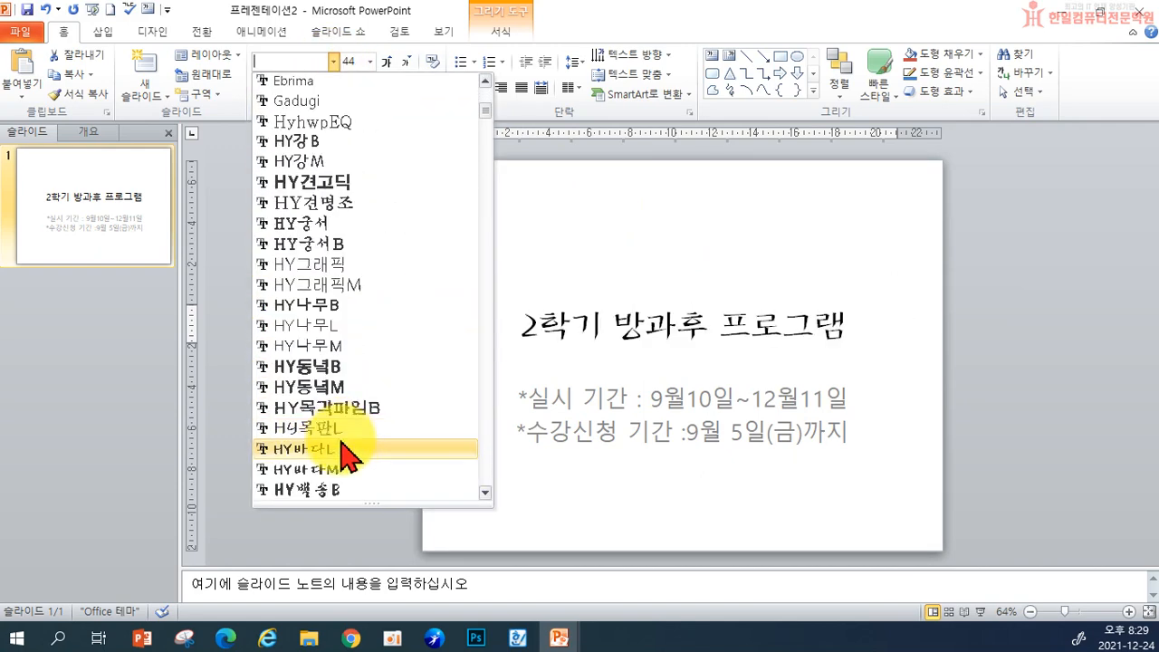
pyautogui.click(329, 431)
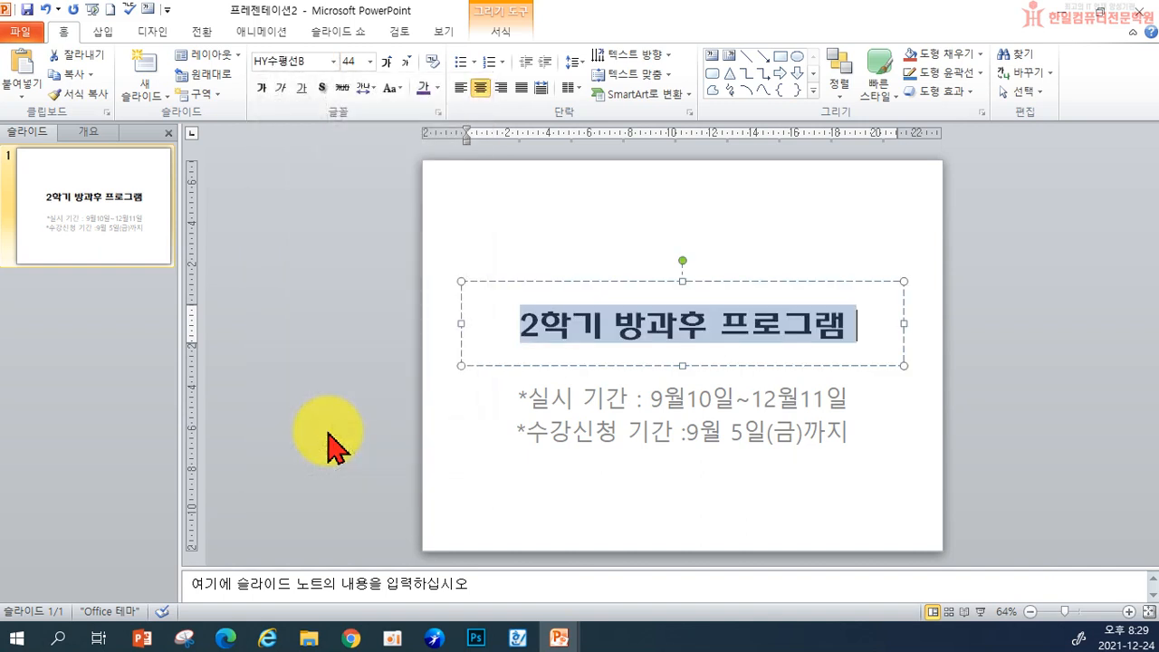
# - Set the title's font size to 54 and apply a text shadow to it
pyautogui.click(370, 61)
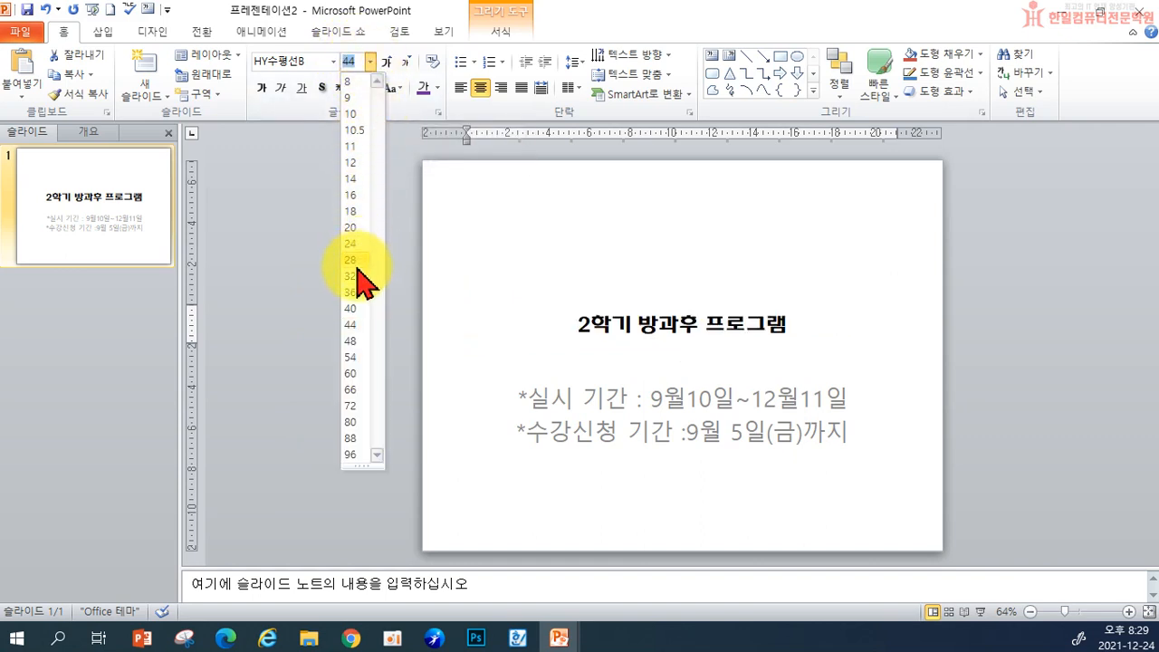
pyautogui.click(363, 371)
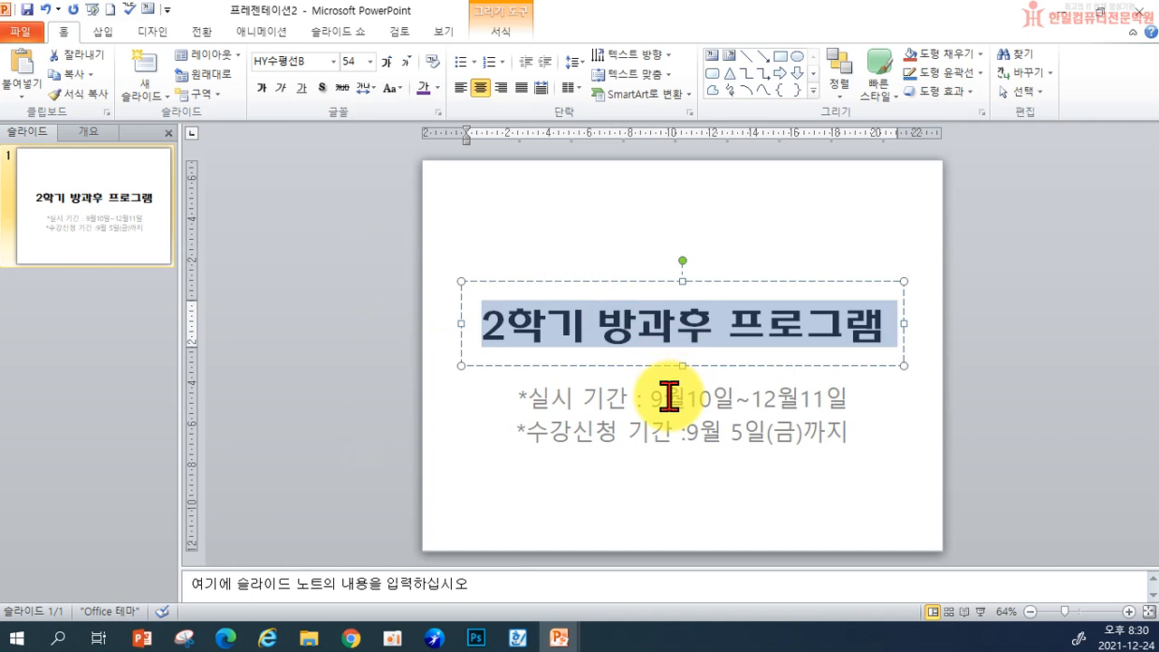
pyautogui.click(322, 88)
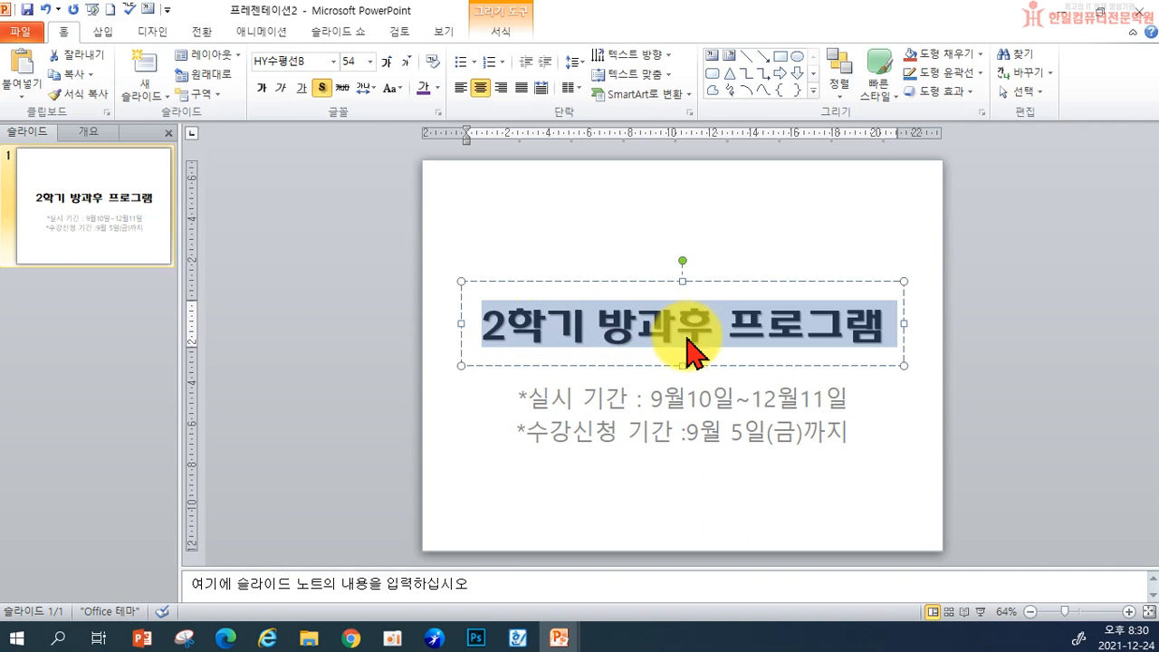
# - Change the title's font color to a dark blue theme shade
pyautogui.click(437, 88)
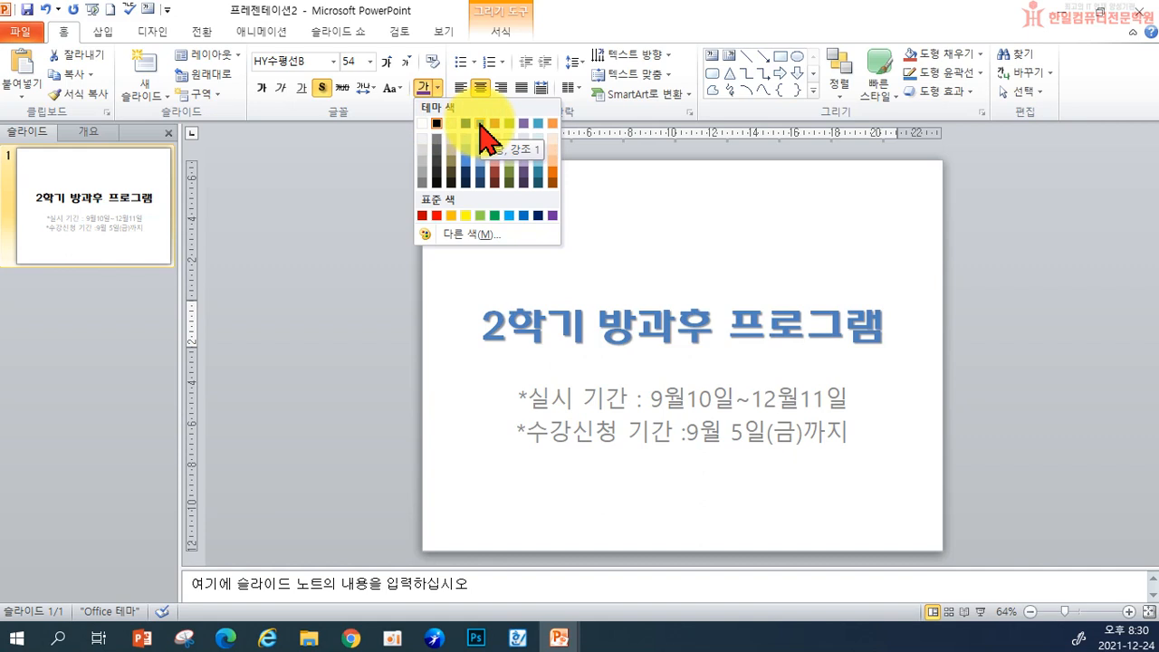
pyautogui.click(482, 176)
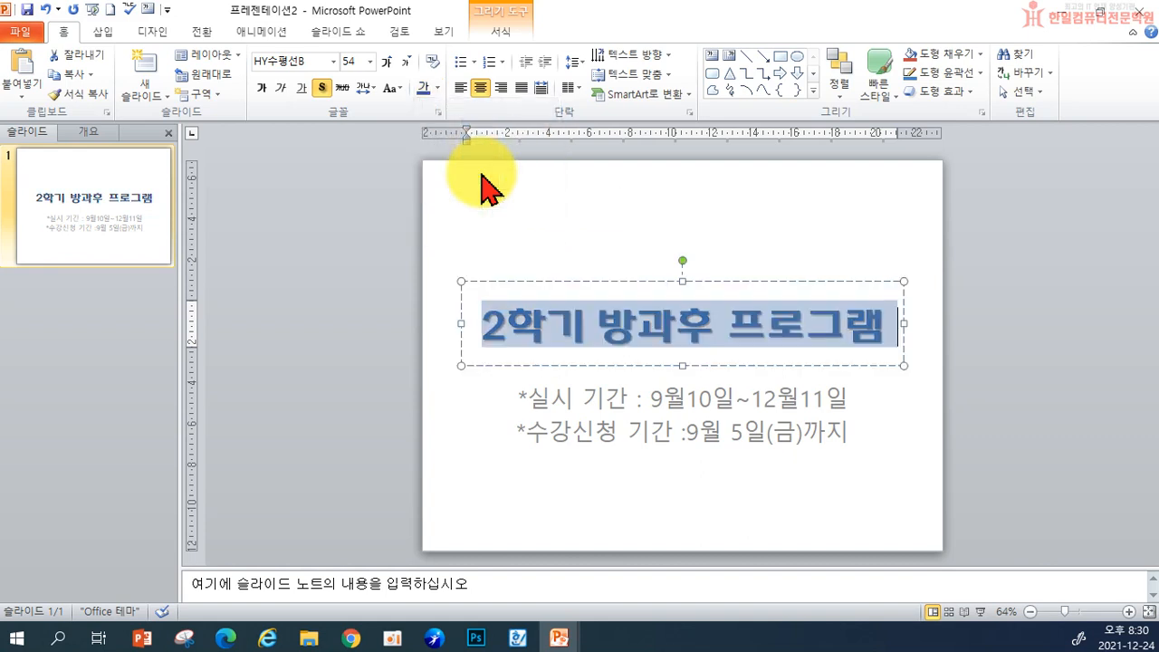
pyautogui.click(580, 250)
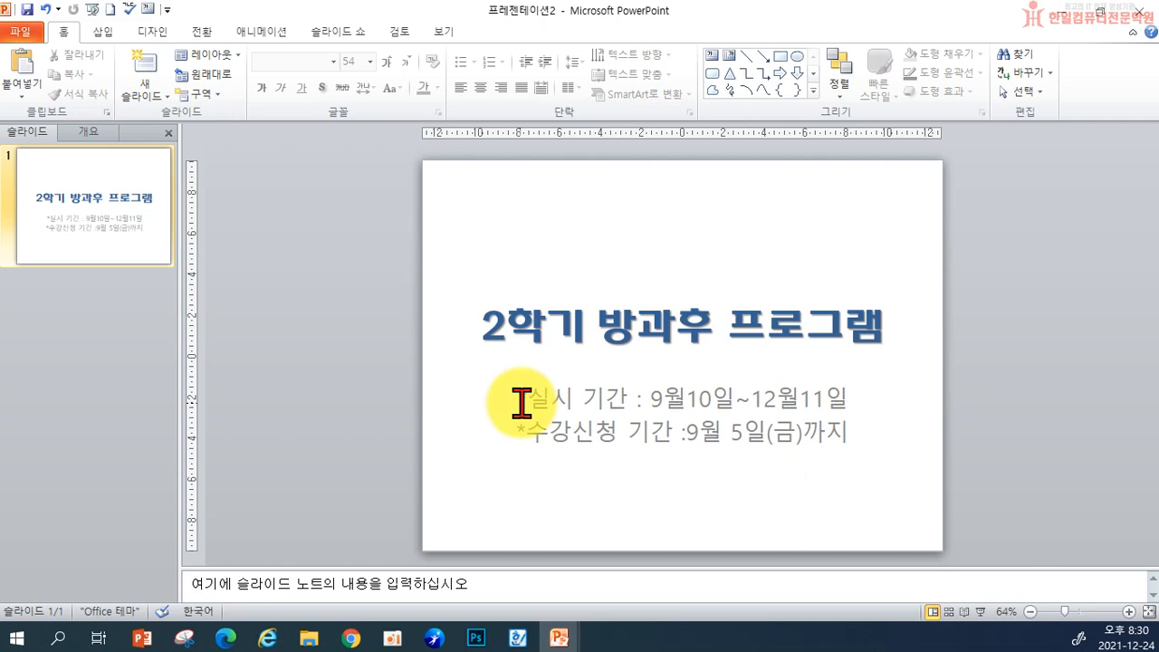
# - Set the font of both subtitle lines to 휴먼편지체
pyautogui.moveTo(521, 401); pyautogui.dragTo(878, 467)
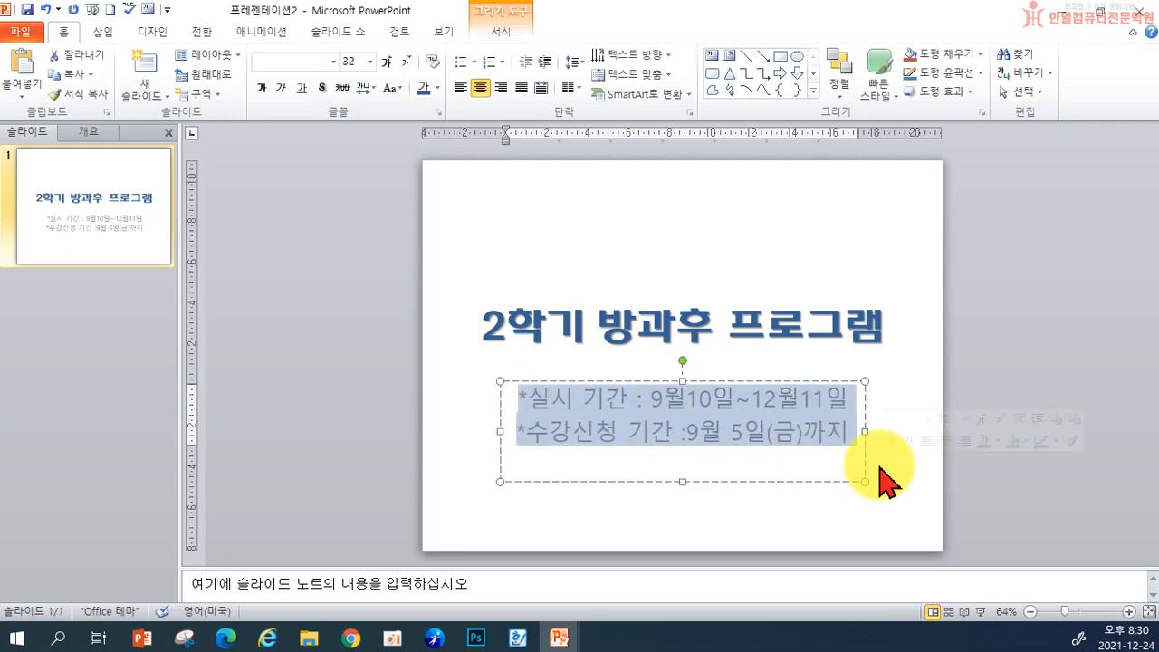
pyautogui.click(334, 62)
pyautogui.scroll(-10, 323, 272)
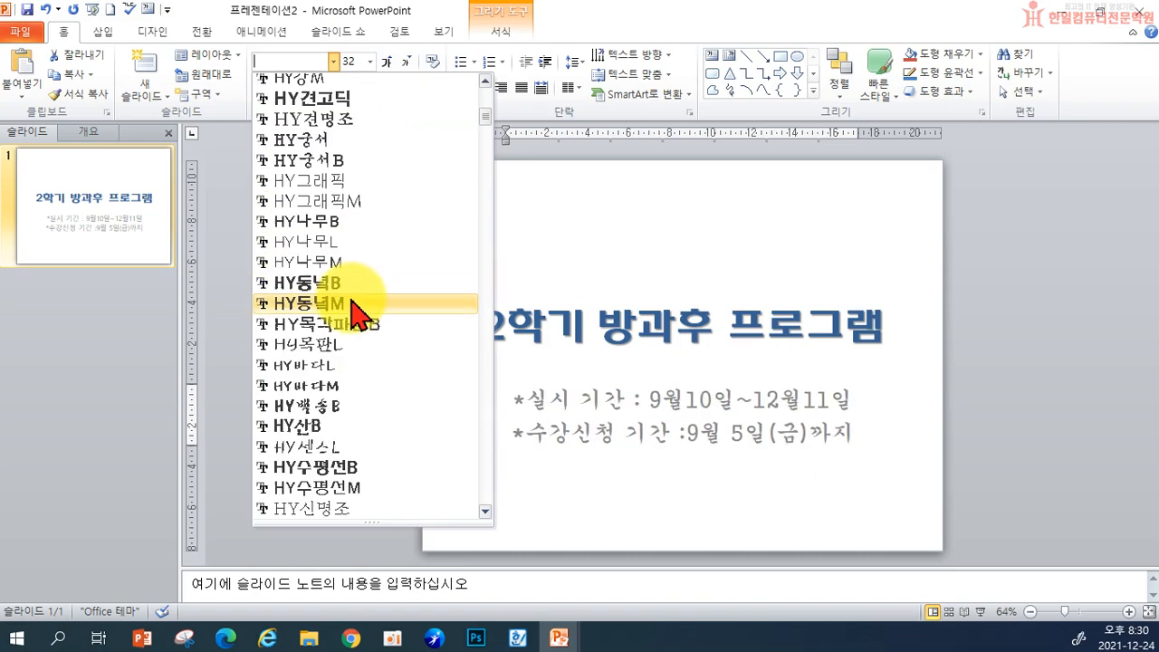
pyautogui.scroll(-20, 360, 372)
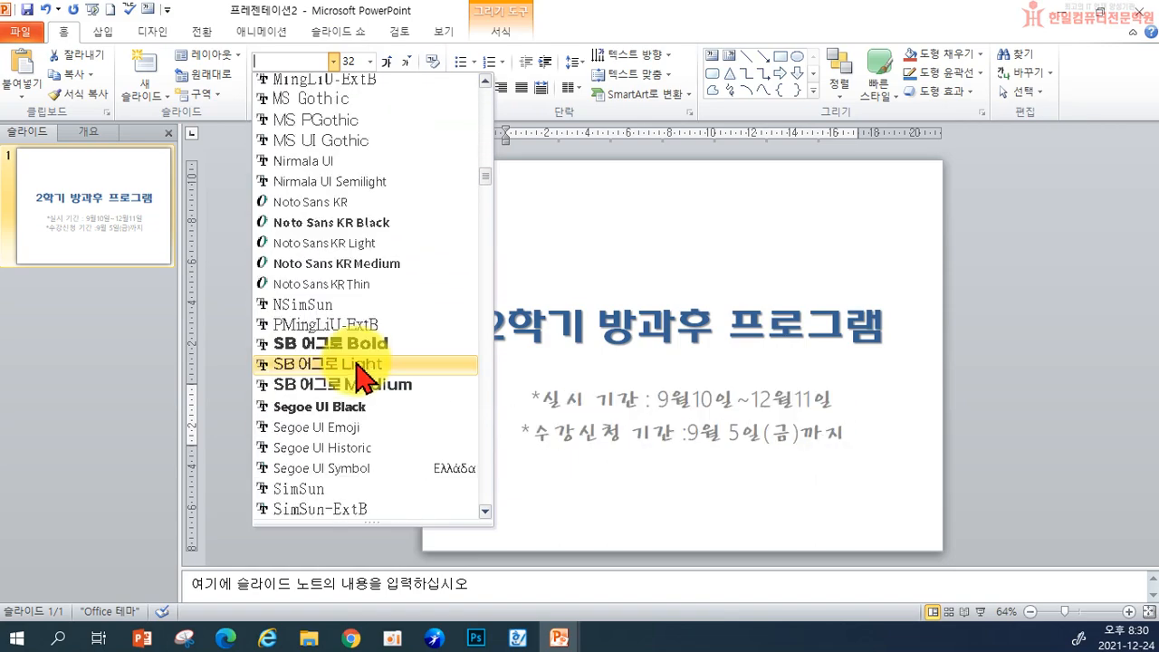
pyautogui.scroll(-12, 366, 380)
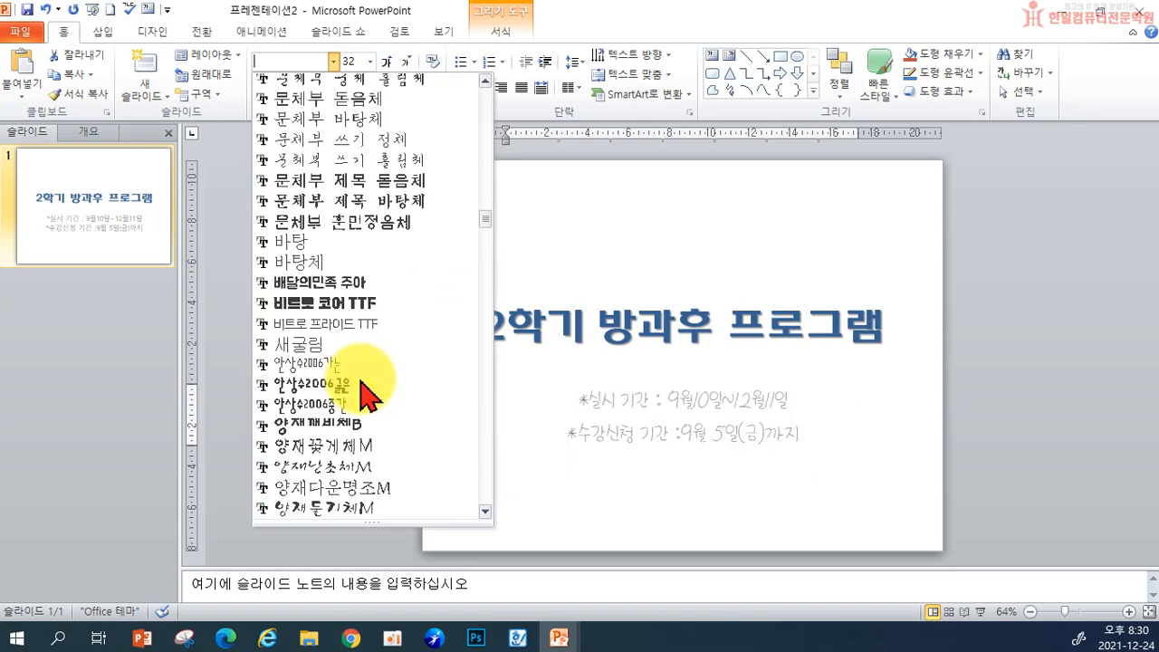
pyautogui.scroll(-20, 362, 382)
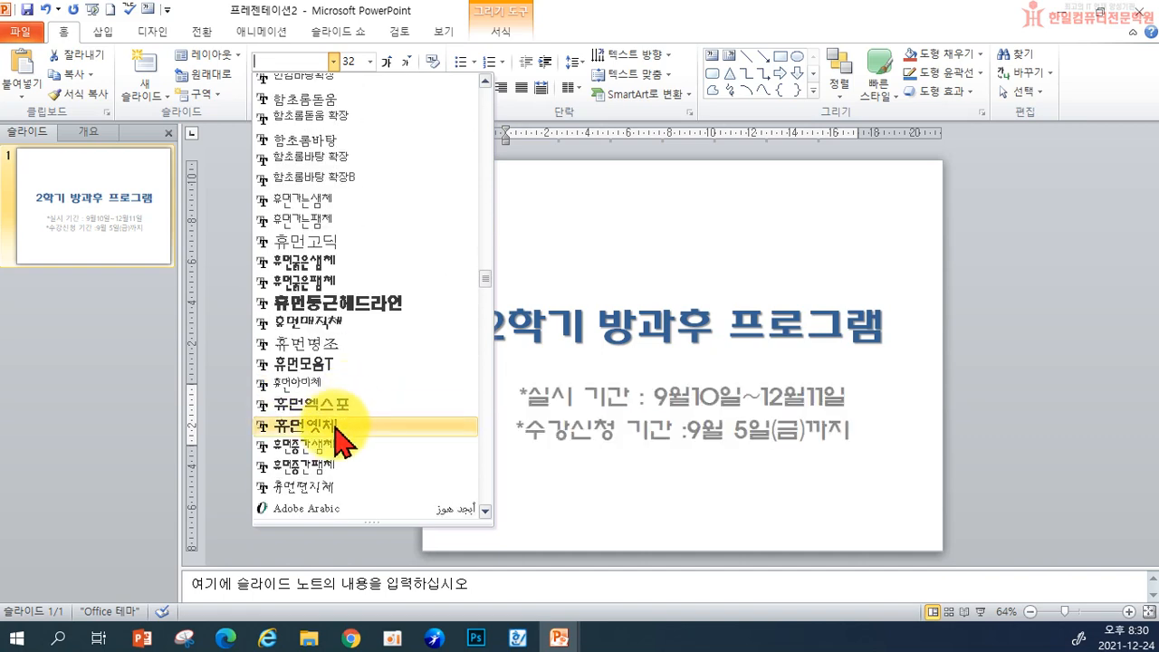
pyautogui.scroll(-2, 344, 444)
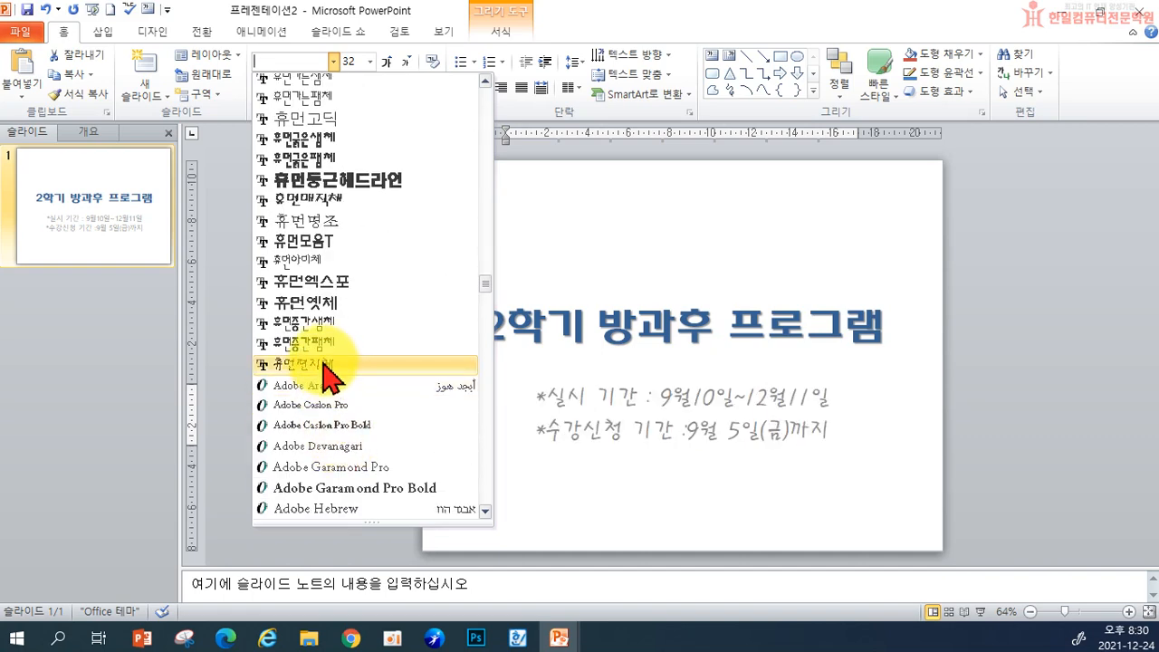
pyautogui.click(330, 365)
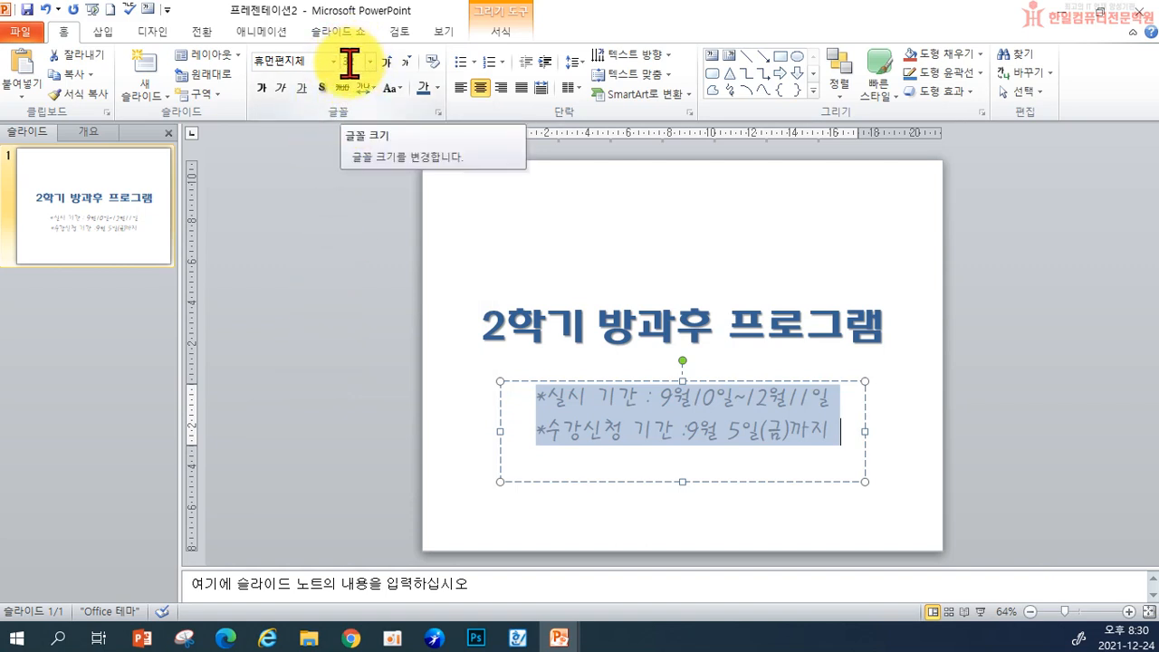
pyautogui.click(261, 87)
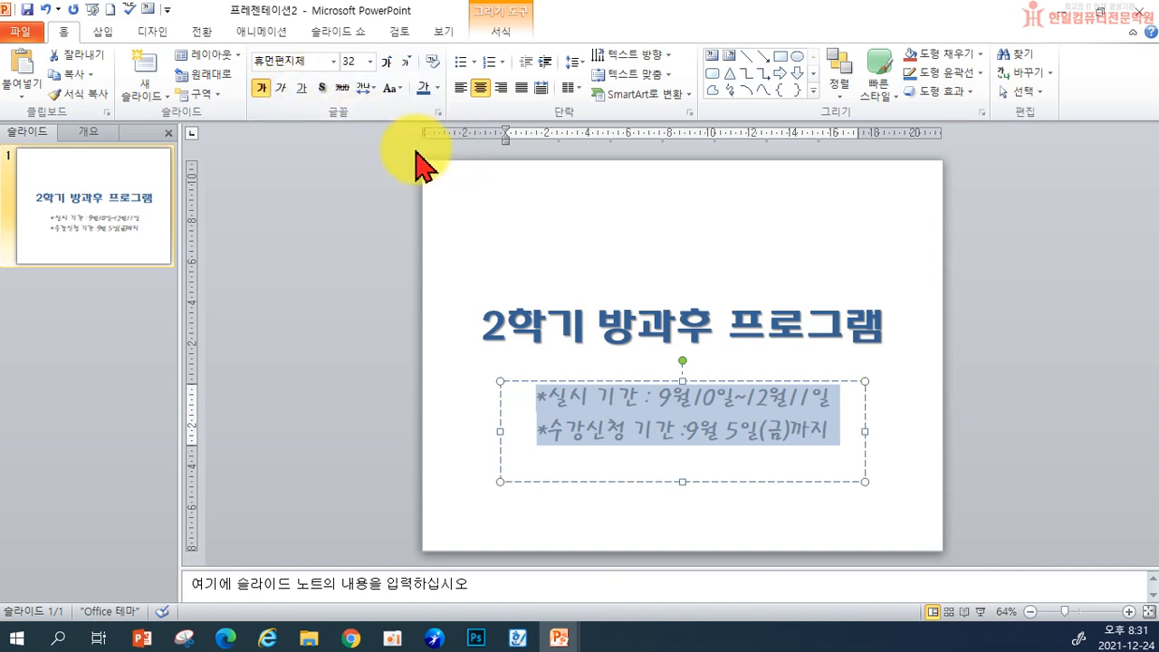
pyautogui.click(265, 89)
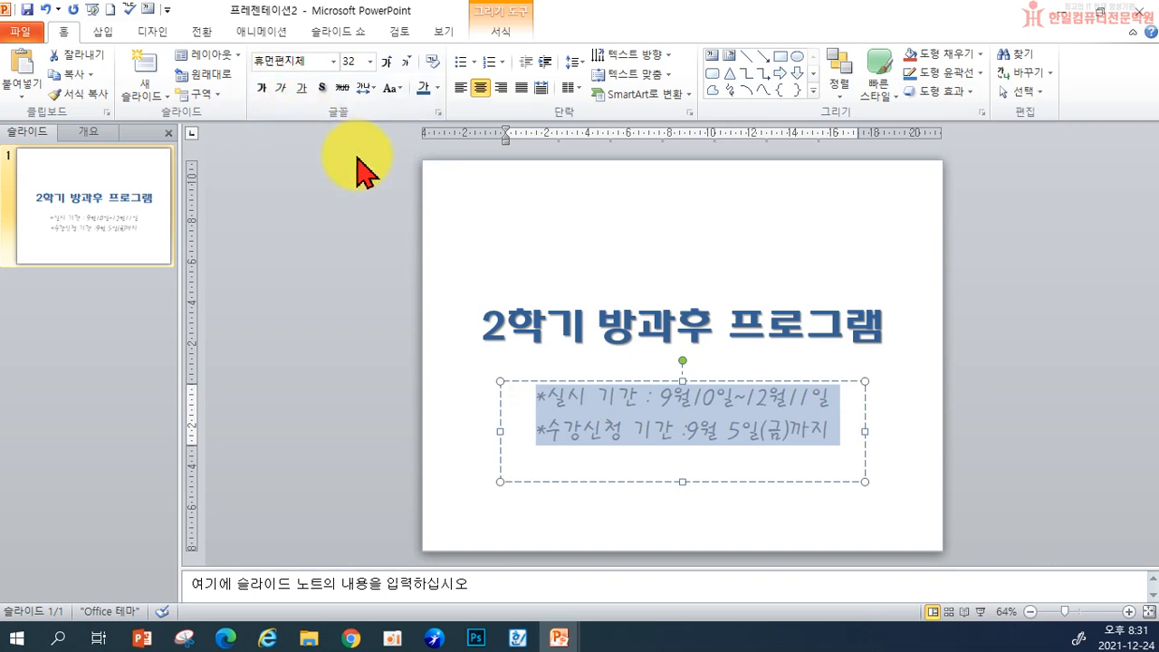
pyautogui.click(546, 506)
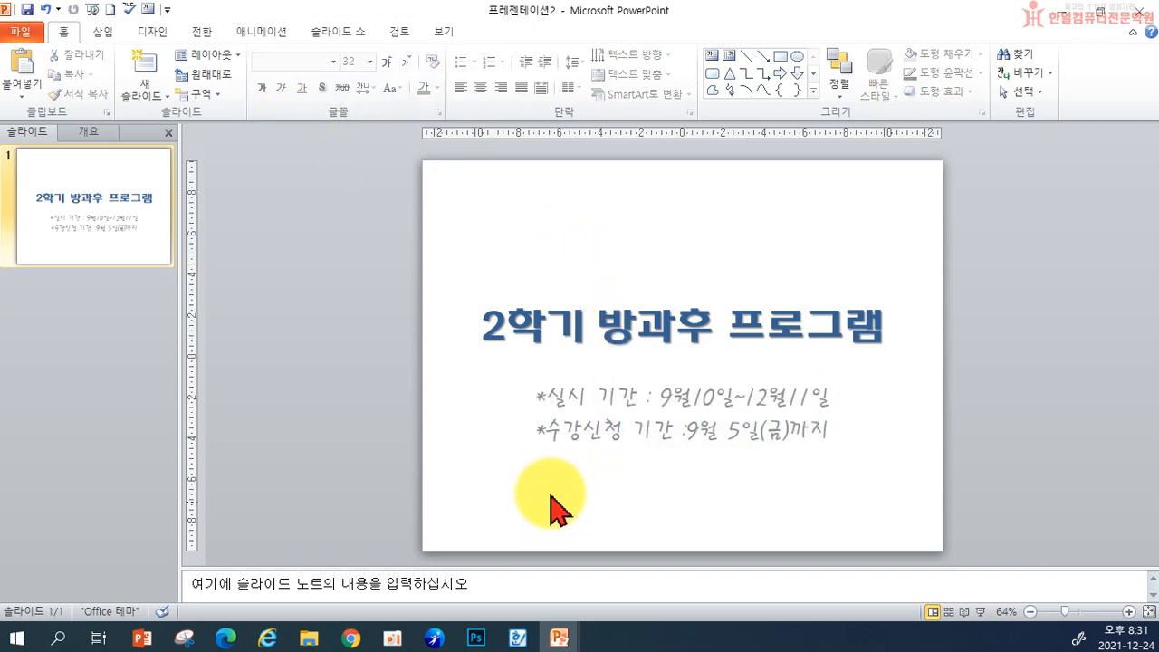
# - Make the subtitle labels "*실시 기간" and "*수강신청 기간" bold and underline the date "9월 5일(금)"
pyautogui.moveTo(536, 397); pyautogui.dragTo(621, 396)
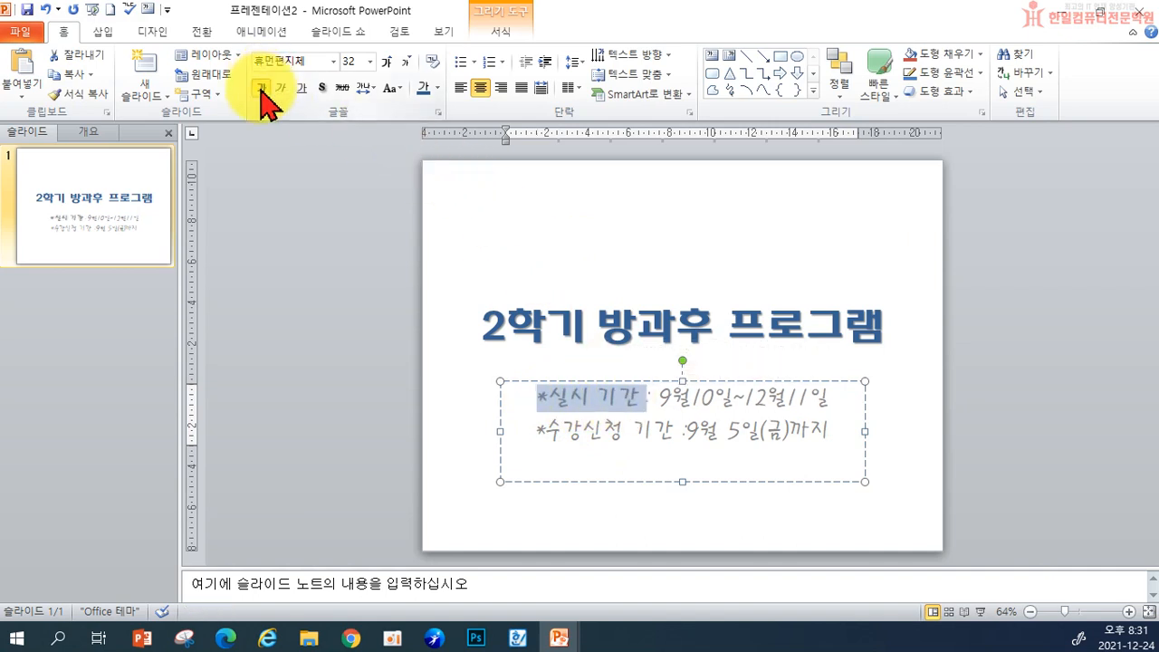
pyautogui.moveTo(538, 426); pyautogui.dragTo(656, 428)
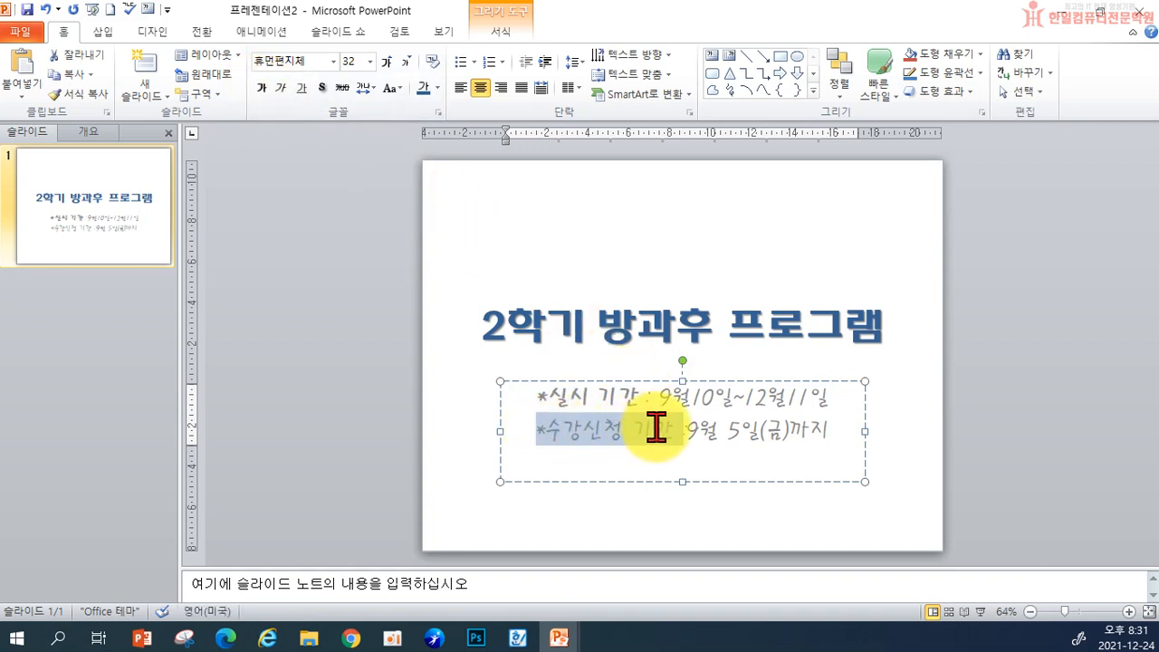
pyautogui.click(263, 87)
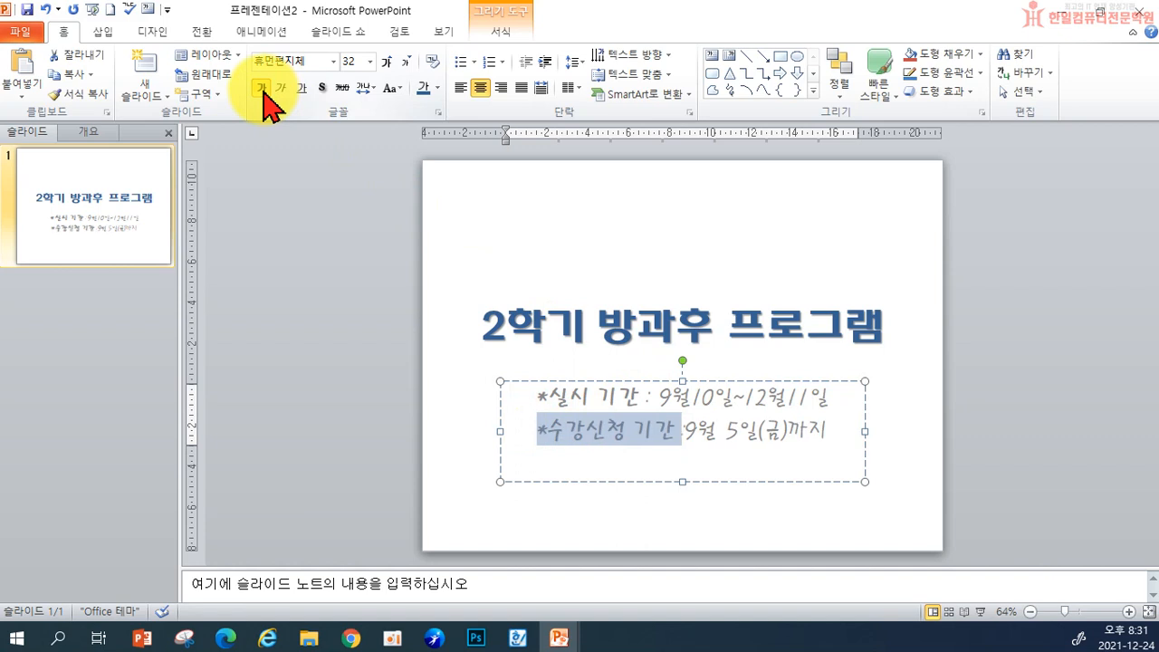
pyautogui.click(715, 452)
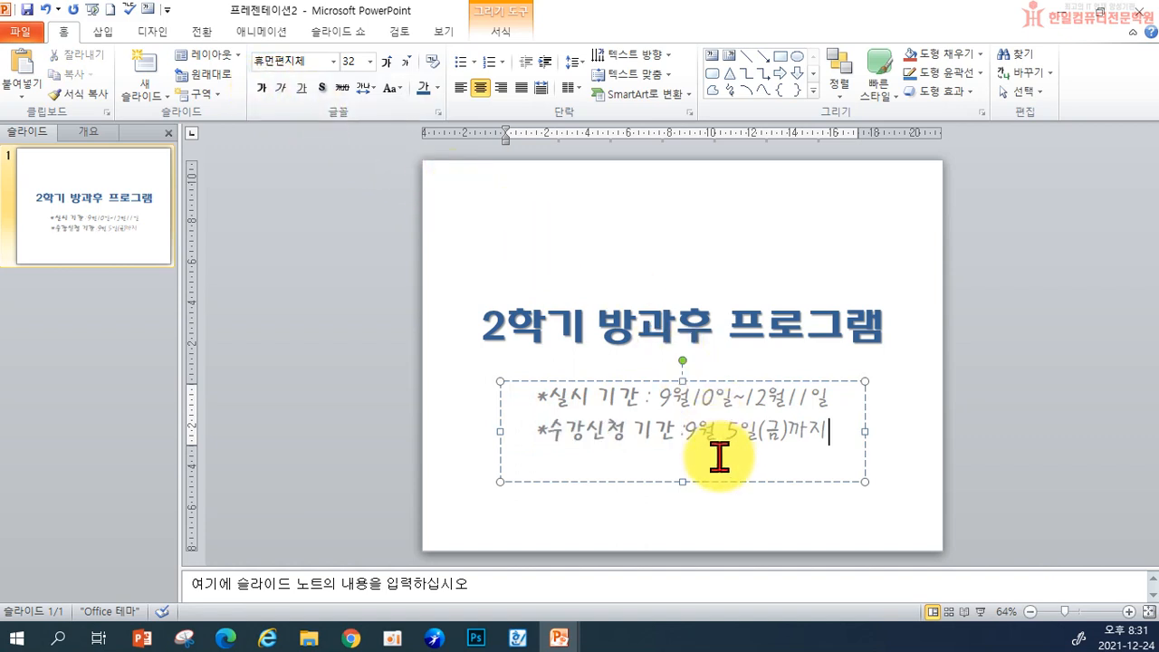
pyautogui.moveTo(689, 430); pyautogui.dragTo(781, 432)
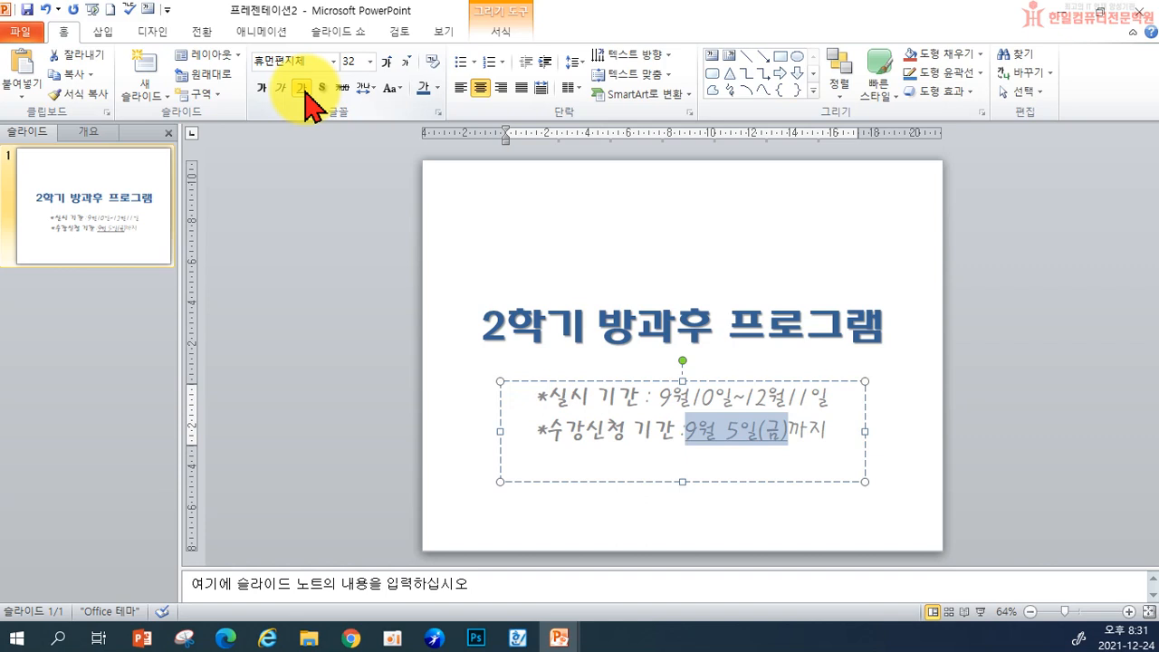
# - Color the text of both subtitle lines dark red, leaving out the leading asterisks
pyautogui.moveTo(554, 399); pyautogui.dragTo(830, 406)
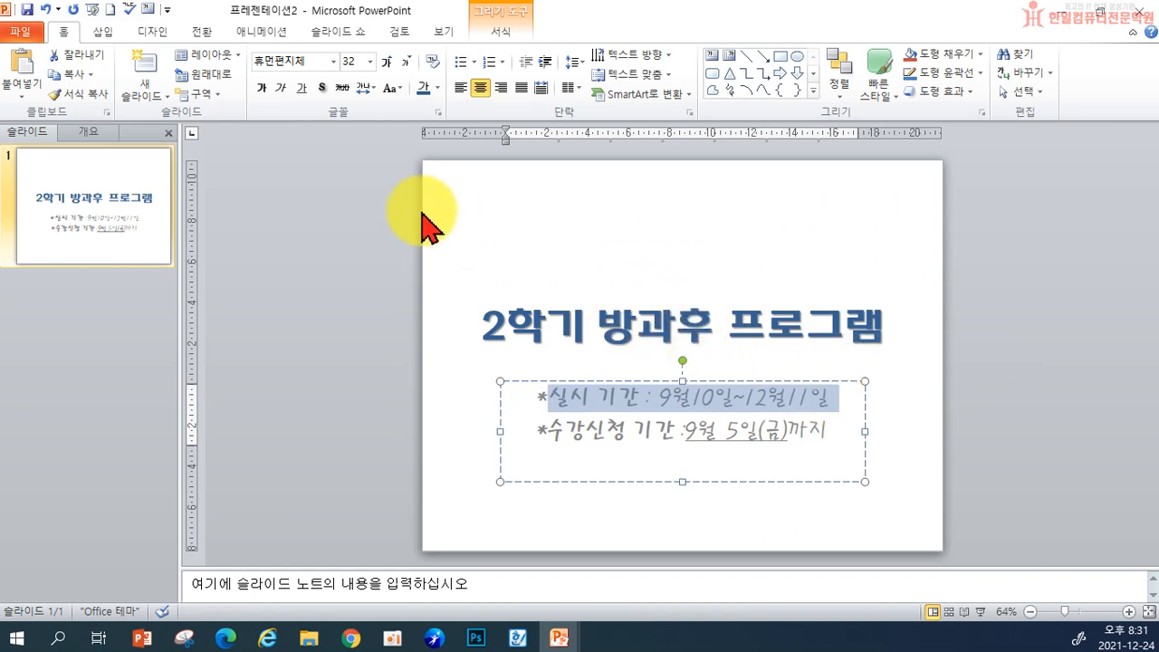
pyautogui.click(437, 88)
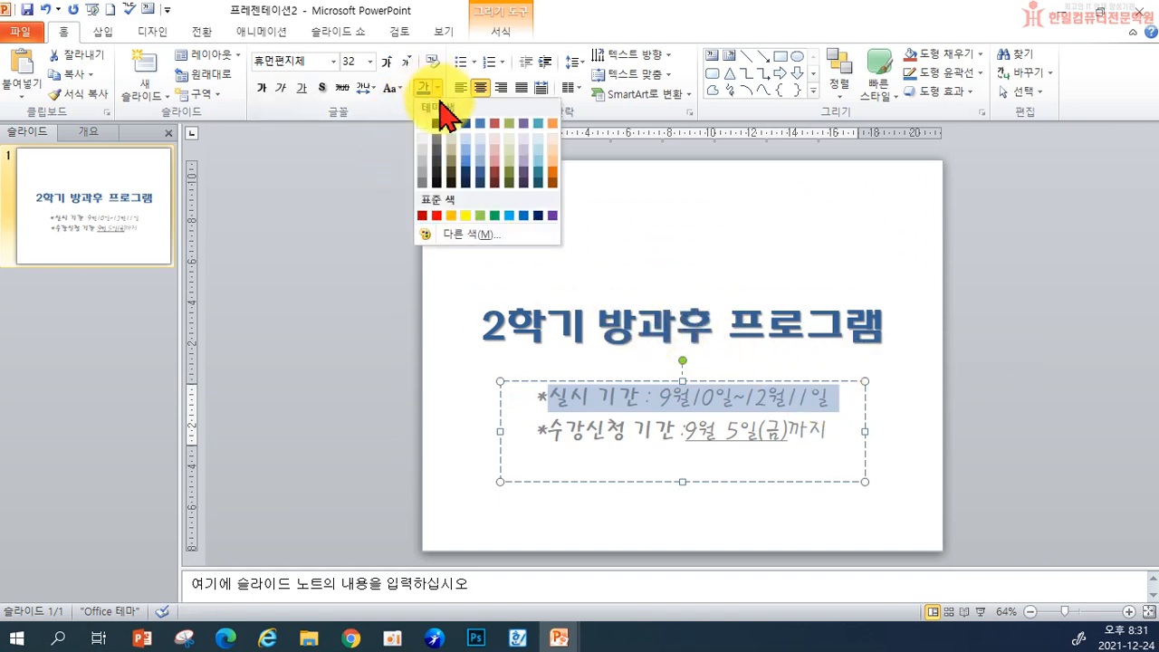
pyautogui.click(494, 182)
pyautogui.moveTo(546, 430); pyautogui.dragTo(817, 432)
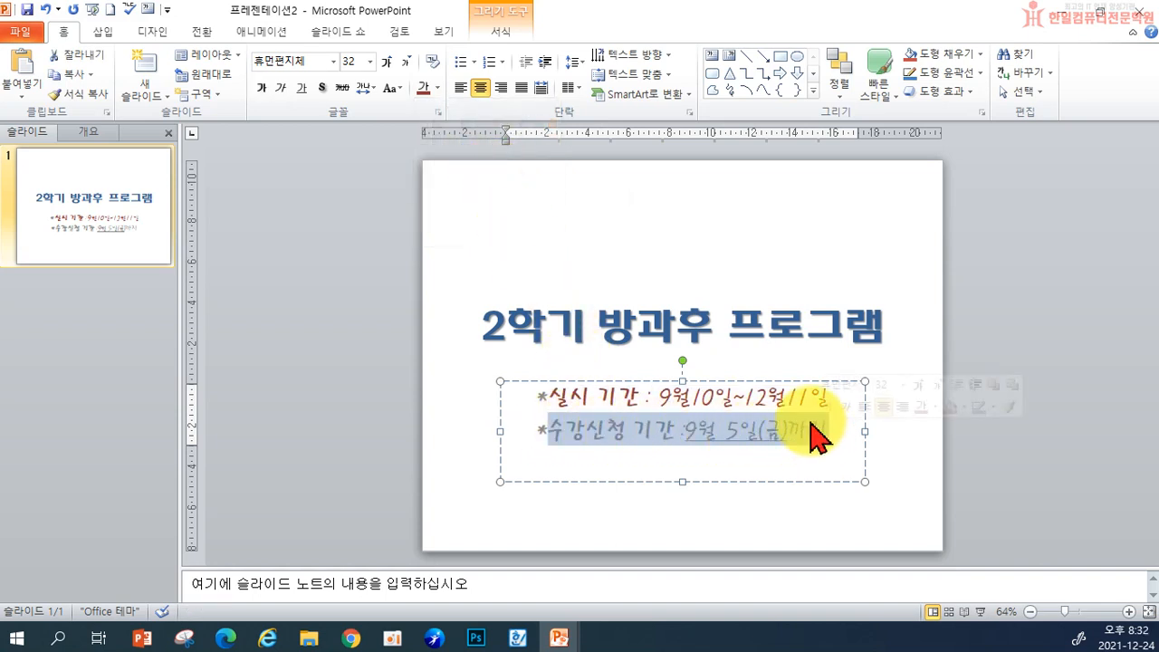
pyautogui.click(422, 93)
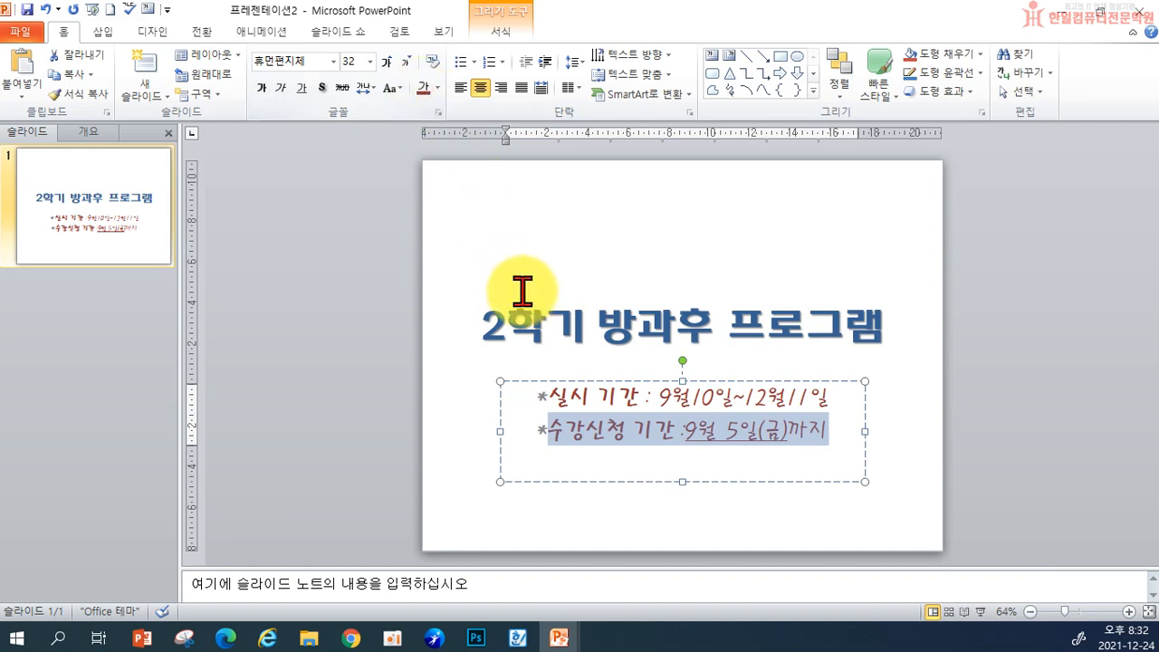
# - Color the leading asterisks of both subtitle lines orange
pyautogui.click(521, 401)
pyautogui.moveTo(549, 398); pyautogui.dragTo(536, 399)
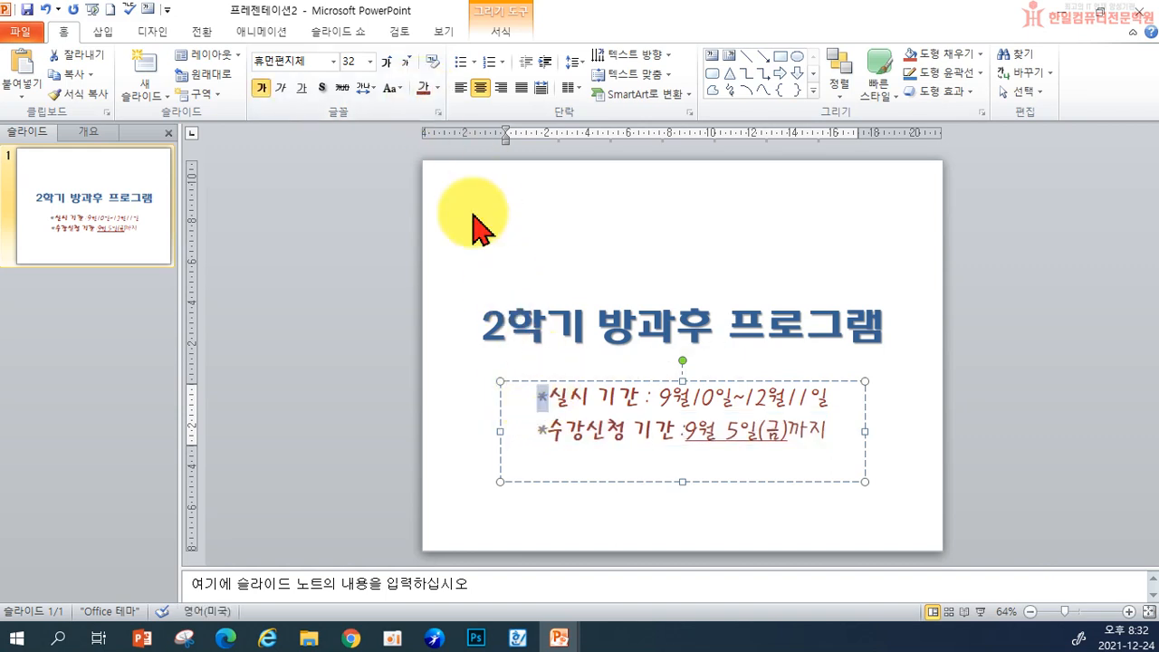
pyautogui.click(437, 87)
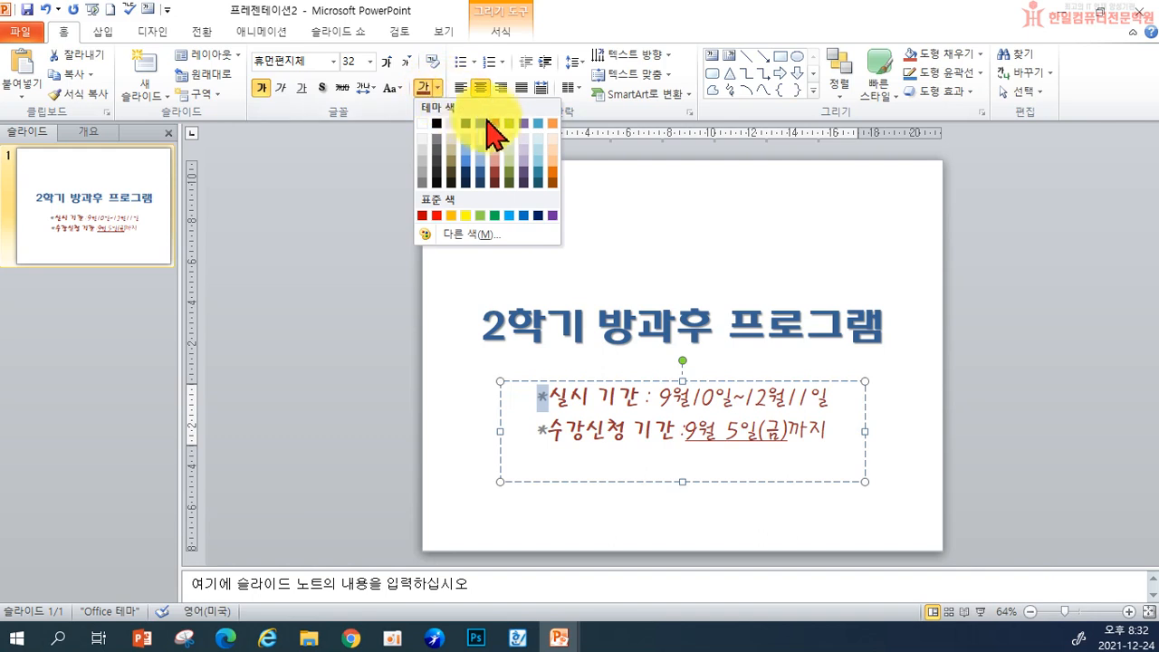
pyautogui.click(553, 137)
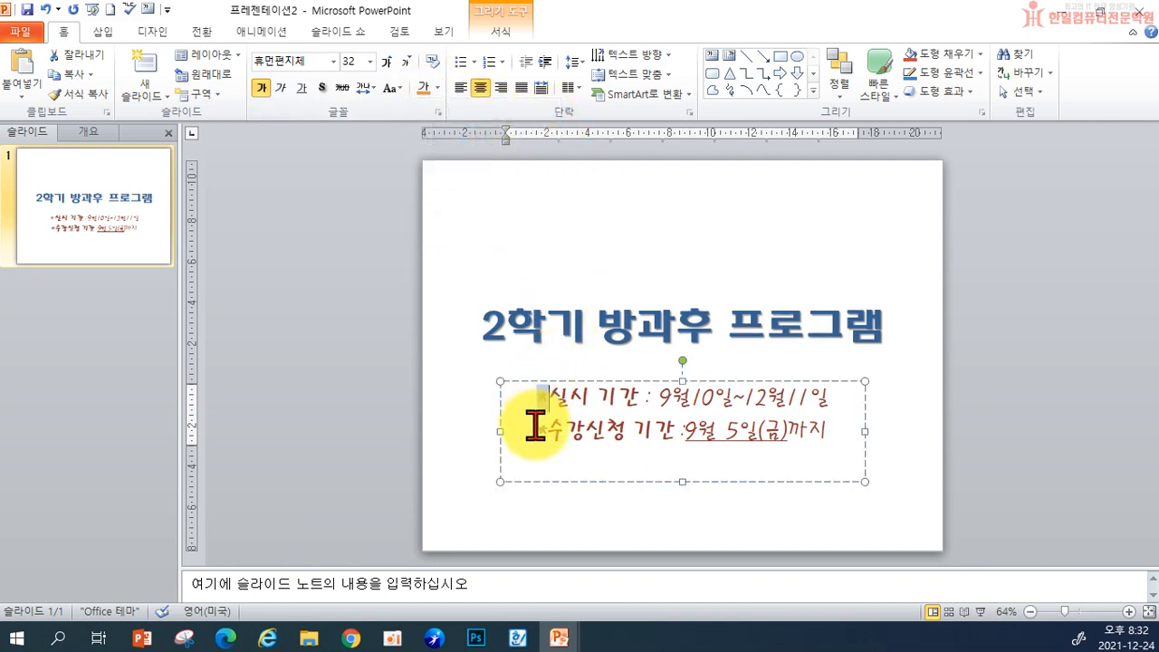
pyautogui.moveTo(544, 425); pyautogui.dragTo(531, 426)
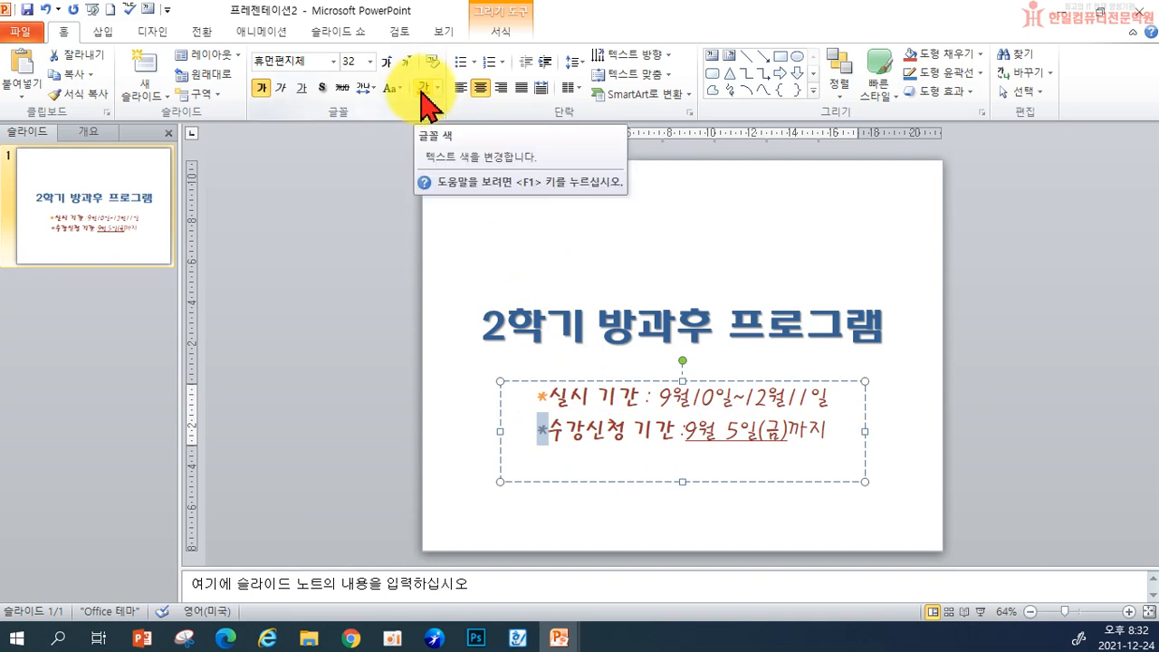
pyautogui.click(422, 88)
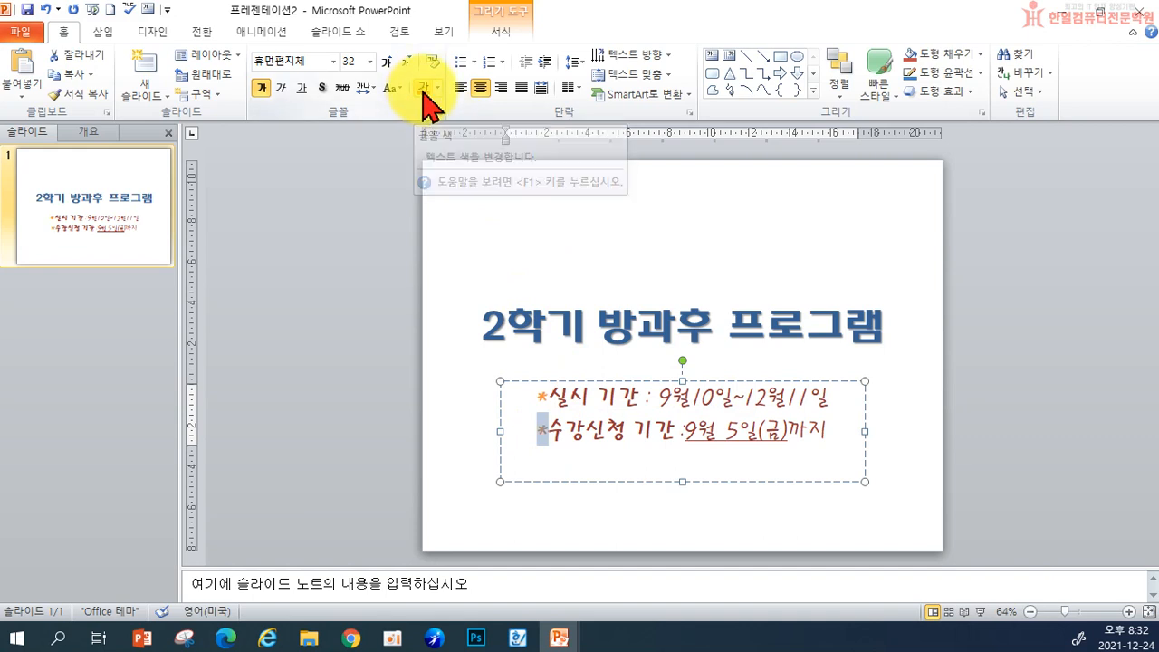
# - Add a new slide after the title slide and enter the title "1학년 프로그램 안내"
pyautogui.click(584, 213)
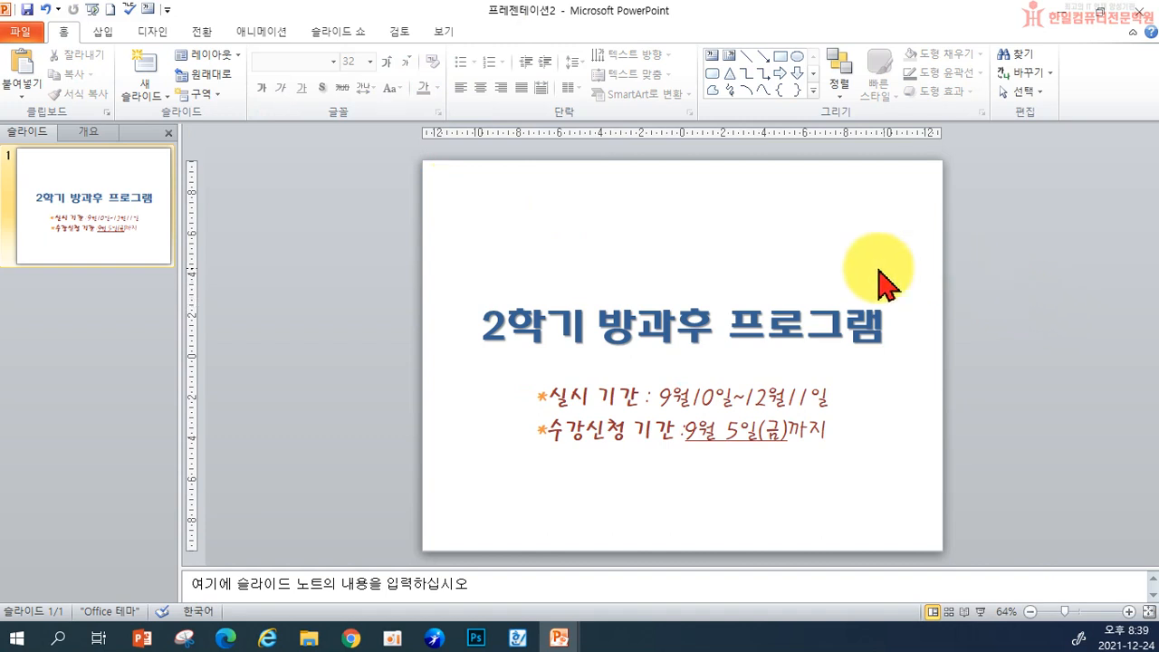
pyautogui.click(144, 73)
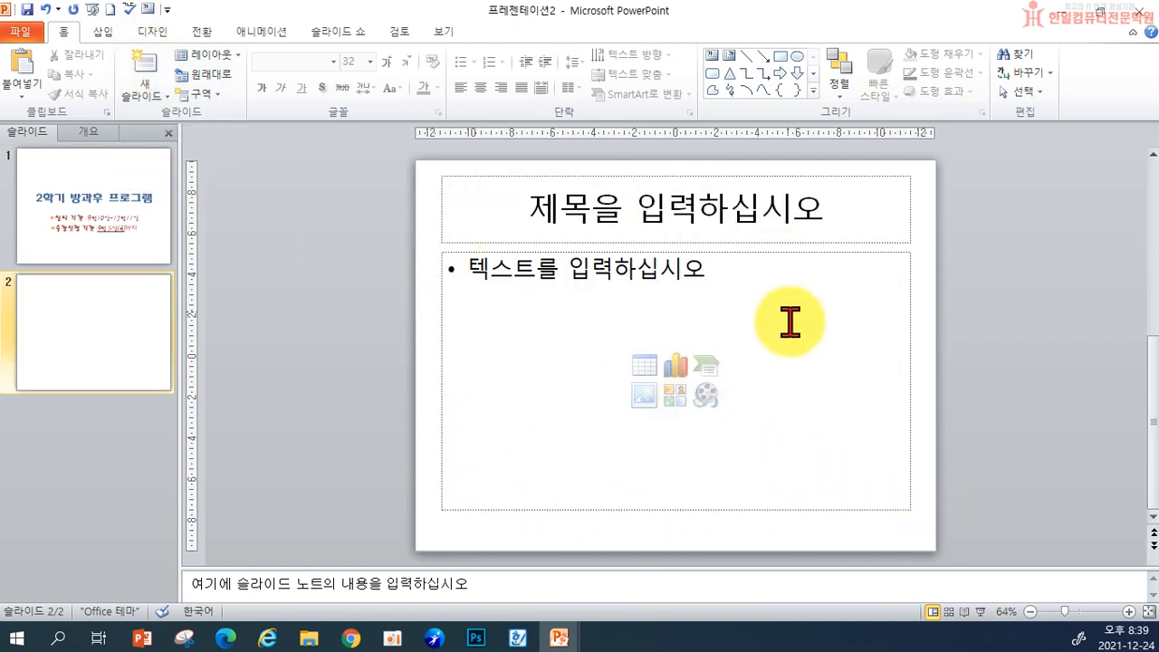
pyautogui.click(576, 217)
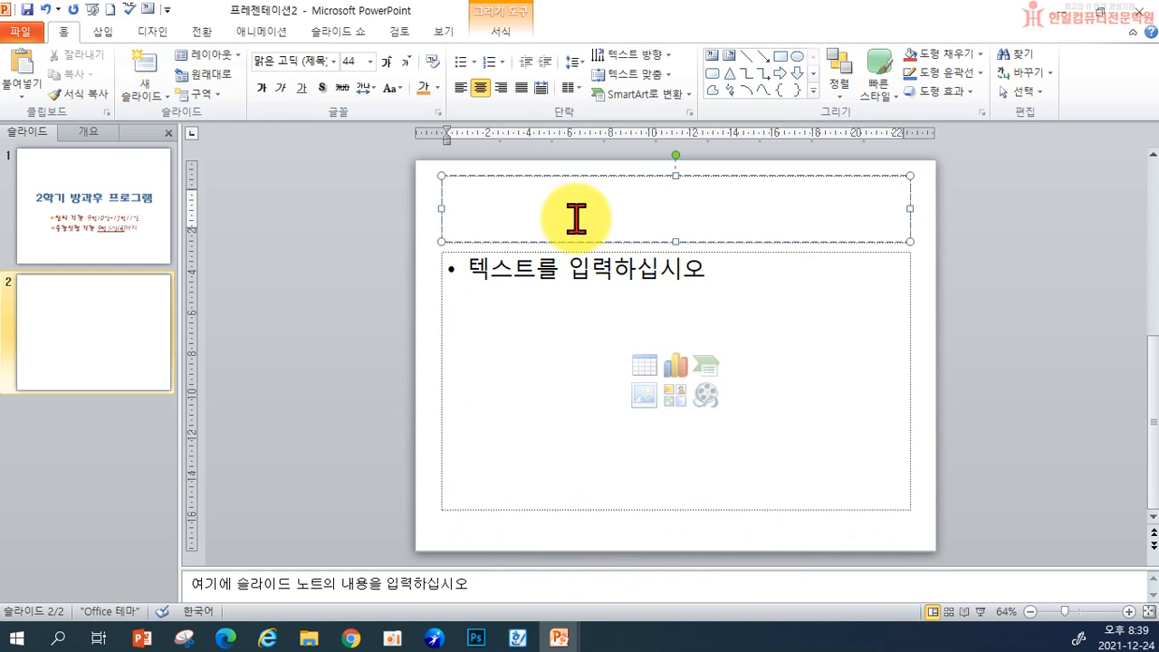
pyautogui.write('1학년 프로그')
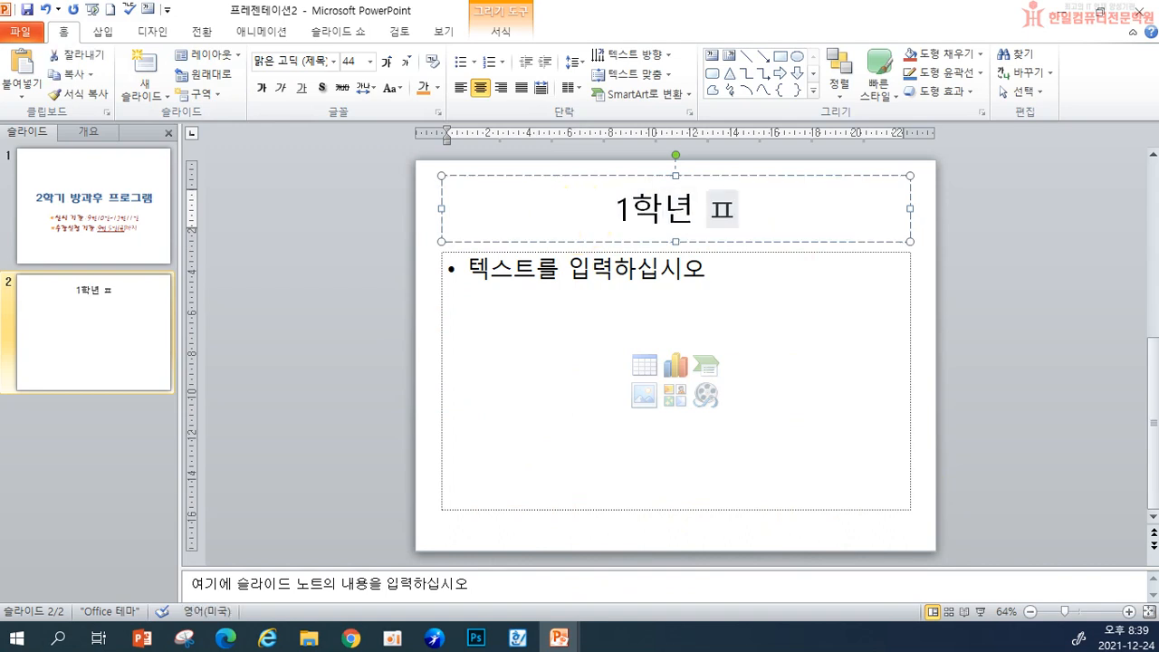
pyautogui.write('램 안내')
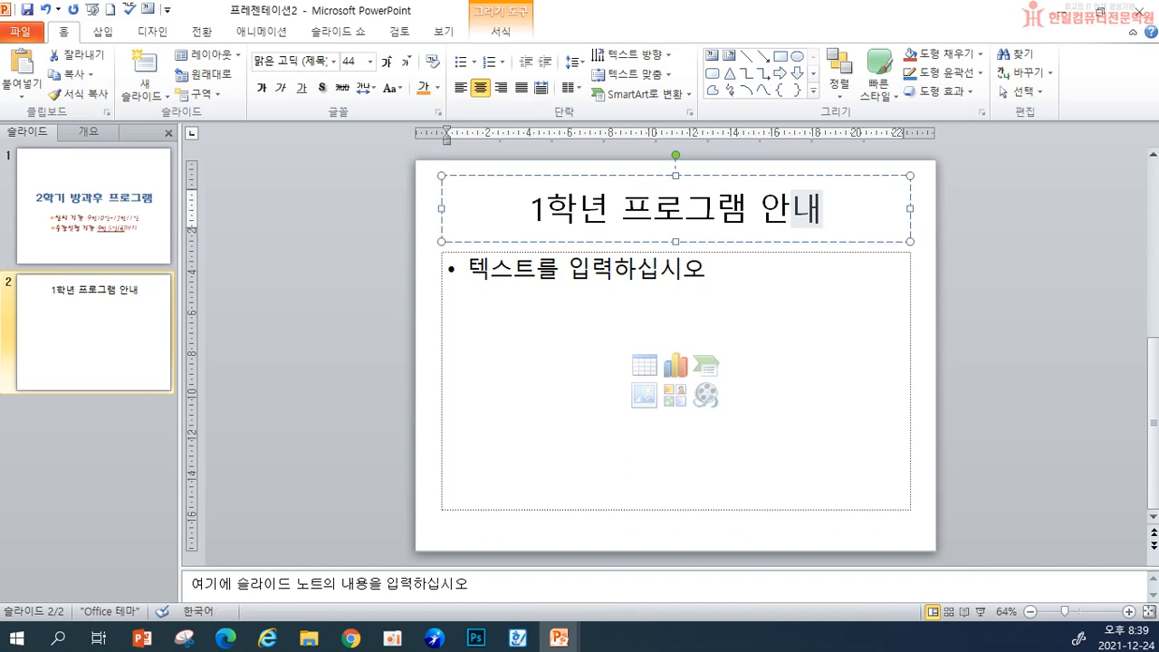
# - Enter the first three bullets in the content area of slide 2: "탁구반", "배드민턴반" and "한국사능력검정대비반"
pyautogui.click(574, 283)
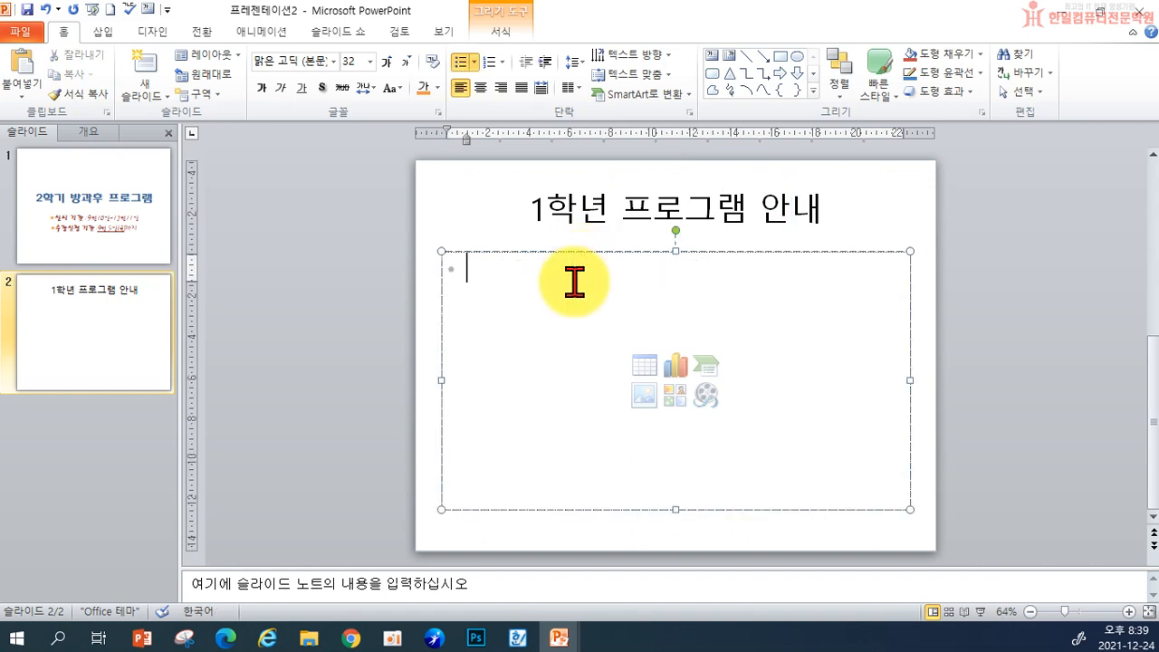
pyautogui.write('탁구반')
pyautogui.press('Return')
pyautogui.write('밴')
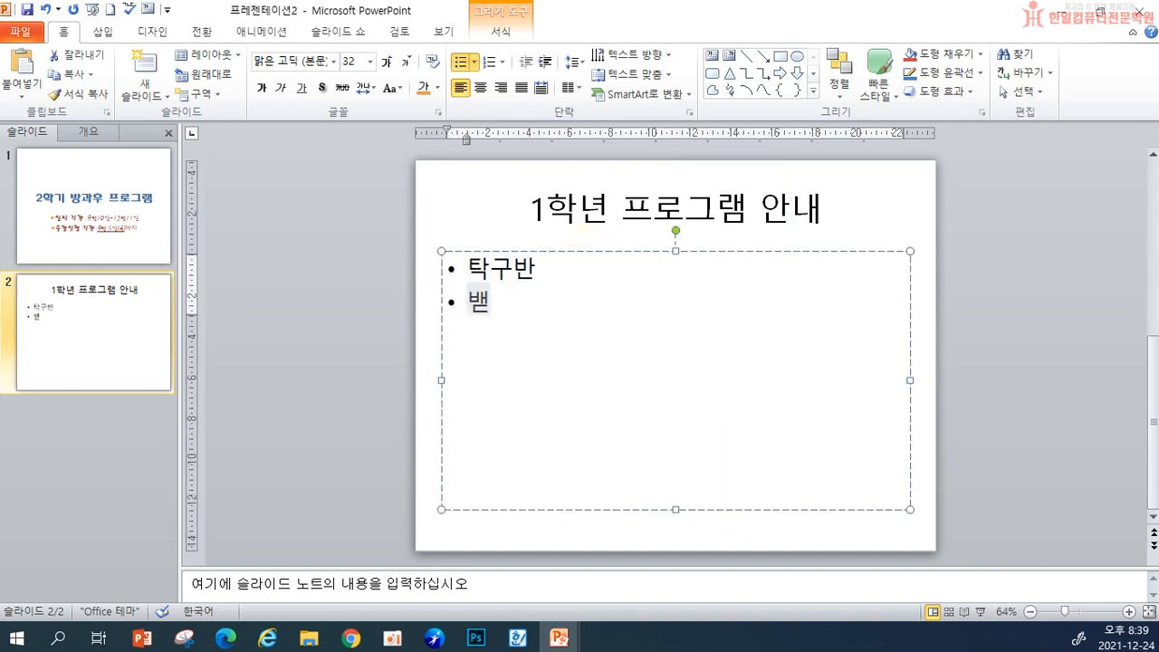
pyautogui.write('드민턴반')
pyautogui.press('Return')
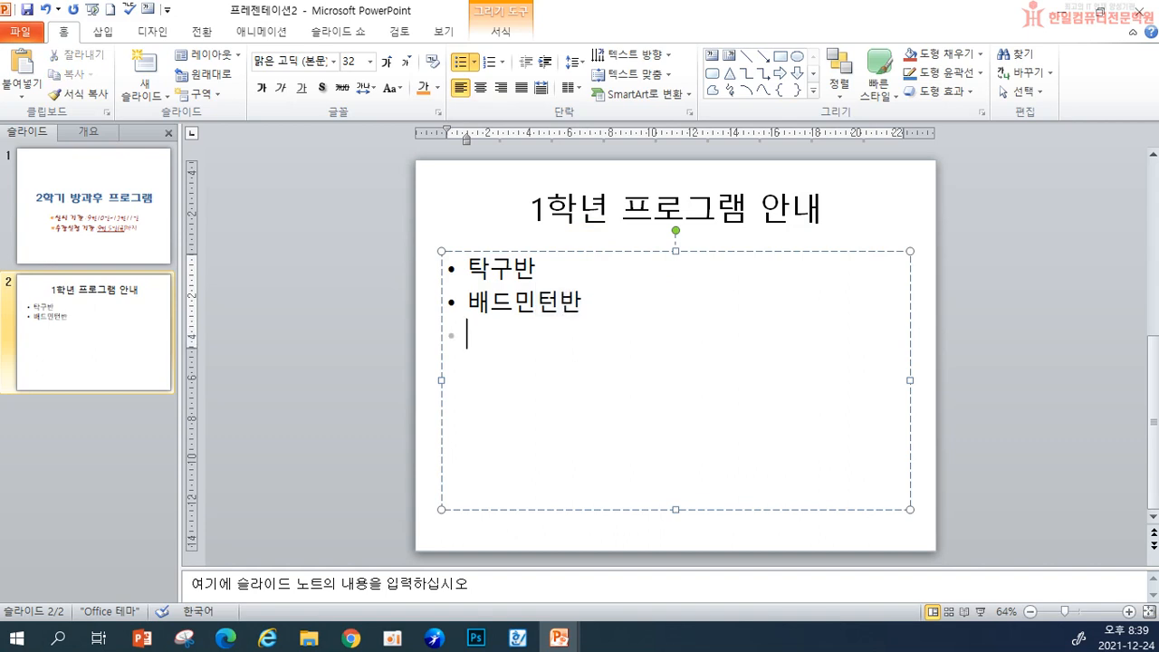
pyautogui.write('한국사능')
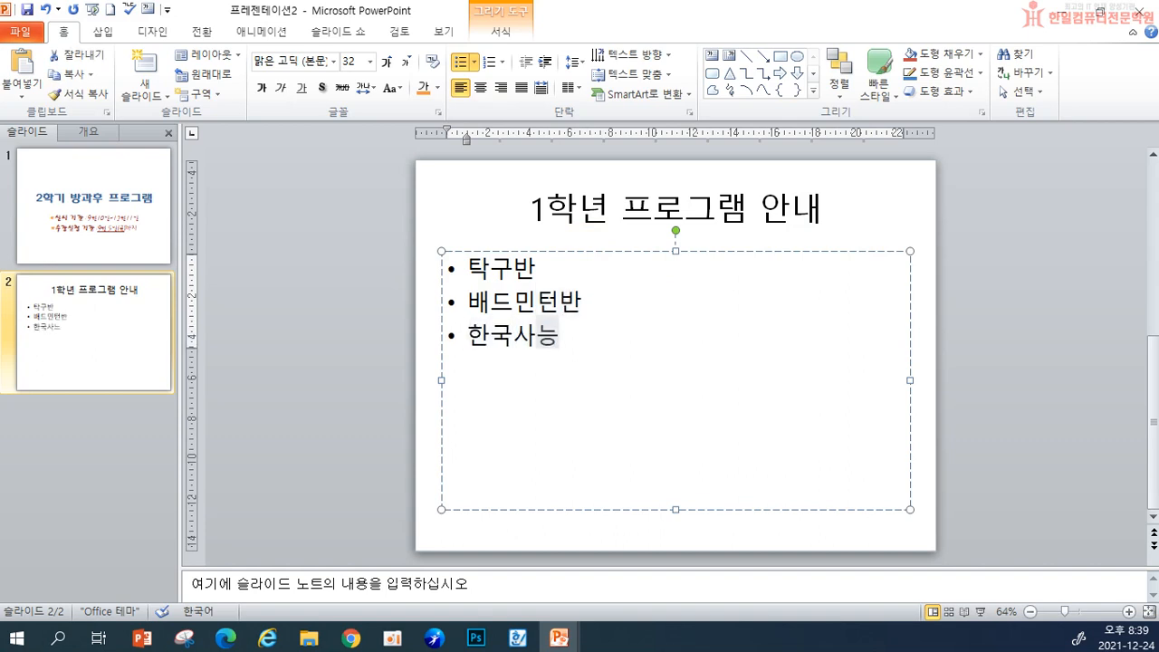
pyautogui.write('력검ㅈ정대바')
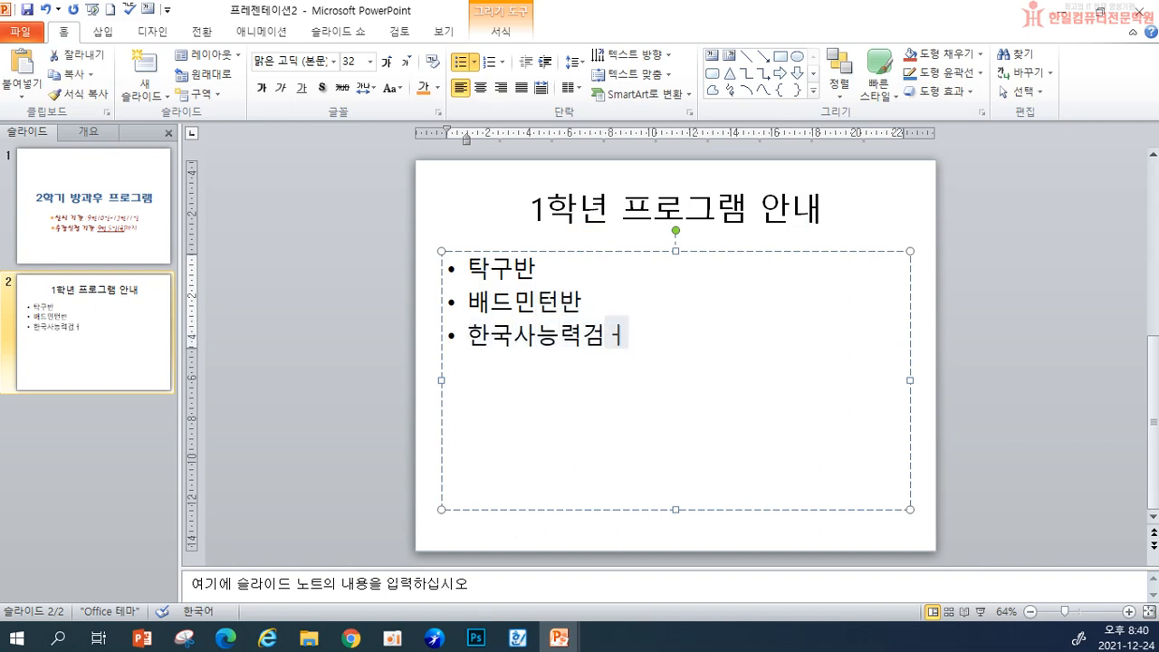
pyautogui.write('반')
pyautogui.press('Return')
# - Complete the bullet list with "기타반", "독서토론논술반", "오케스트라반" and "영어뉴스청취반"
pyautogui.write('기타바')
pyautogui.press('Return')
pyautogui.write('독서톨론논술반')
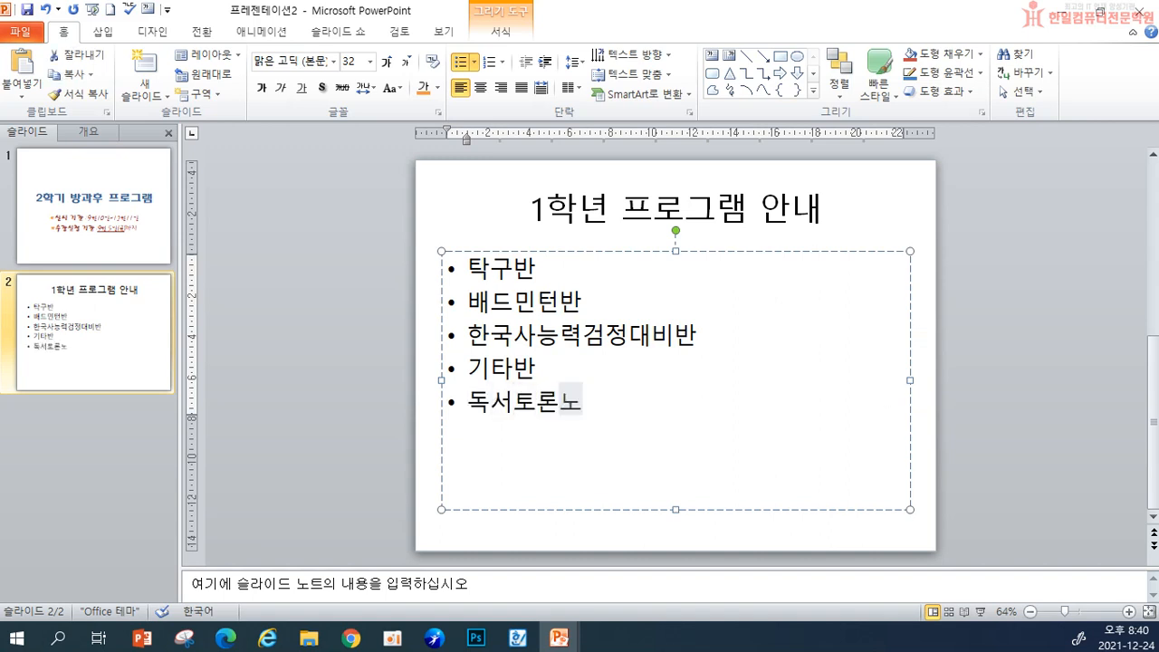
pyautogui.press('Return')
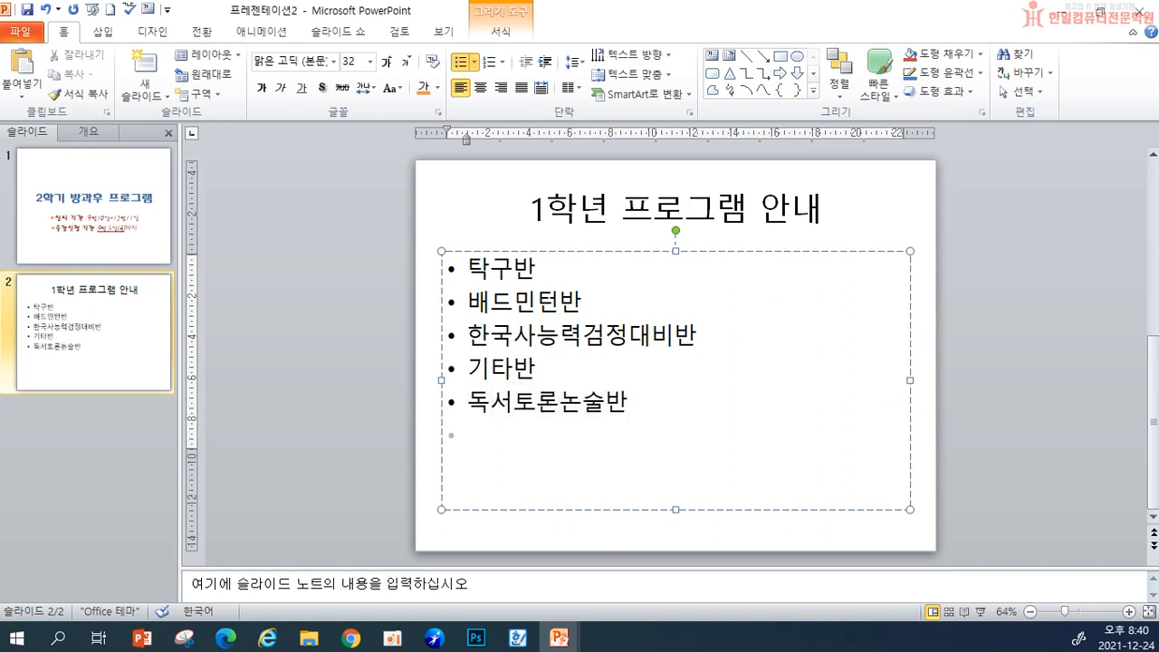
pyautogui.write('오케스트라')
pyautogui.write('반')
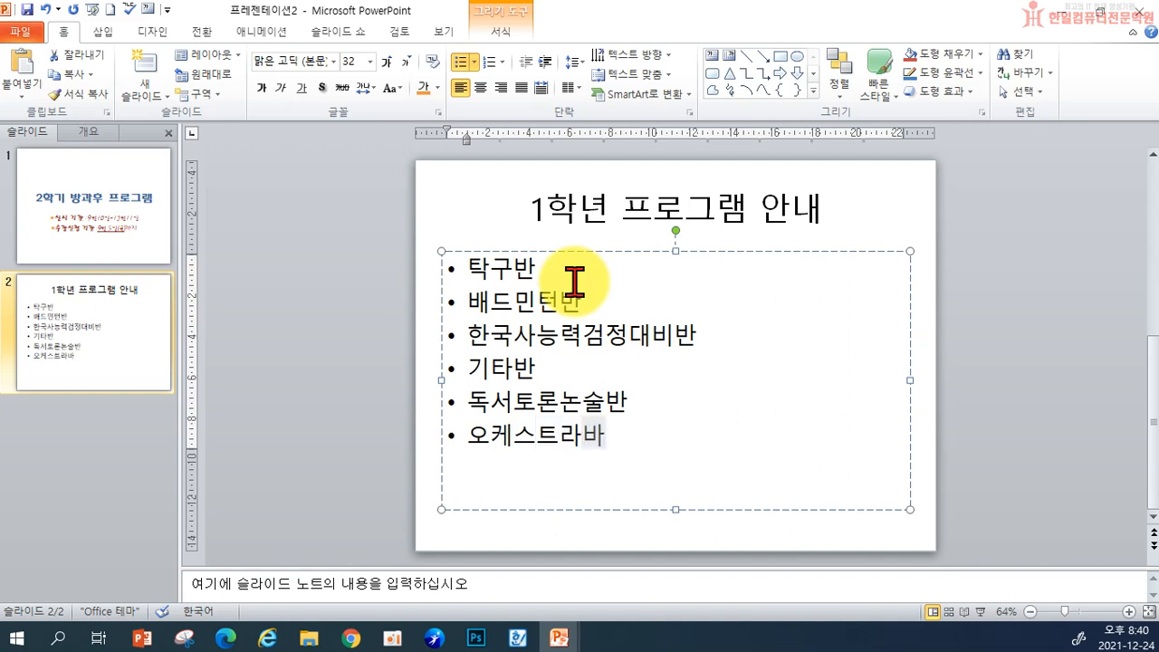
pyautogui.press('Return')
pyautogui.write('영어')
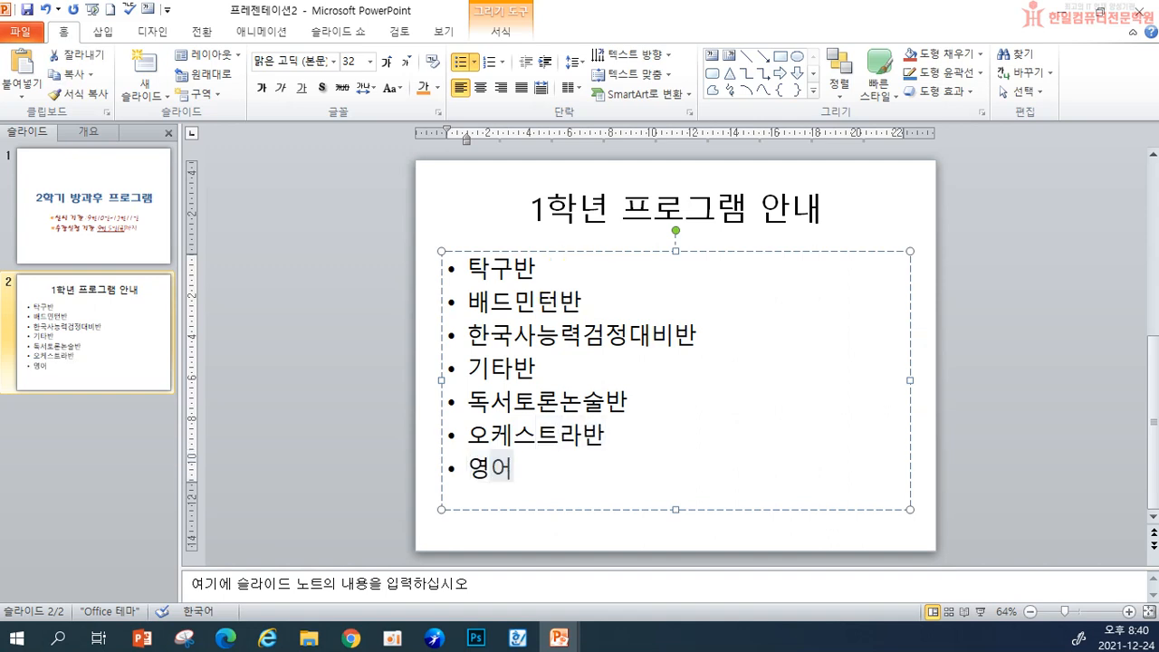
pyautogui.write('뉴스청취반')
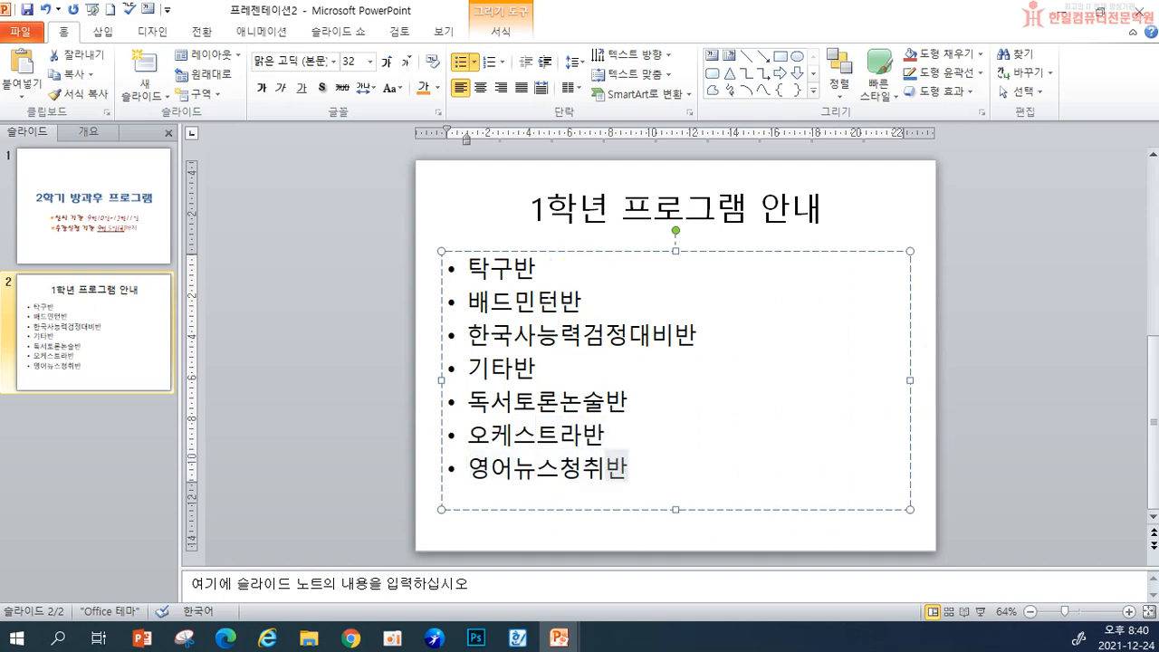
pyautogui.click(992, 339)
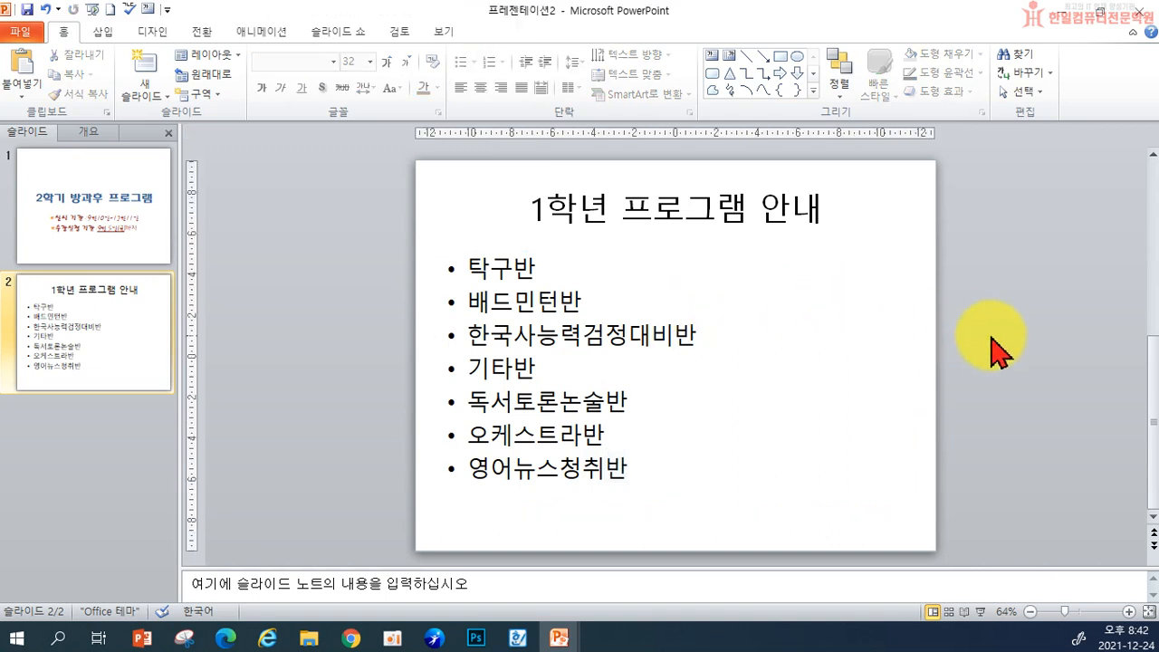
# - Set the font of the title "1학년 프로그램 안내" to HY크리스탈M
pyautogui.click(529, 211)
pyautogui.moveTo(529, 211); pyautogui.dragTo(806, 211)
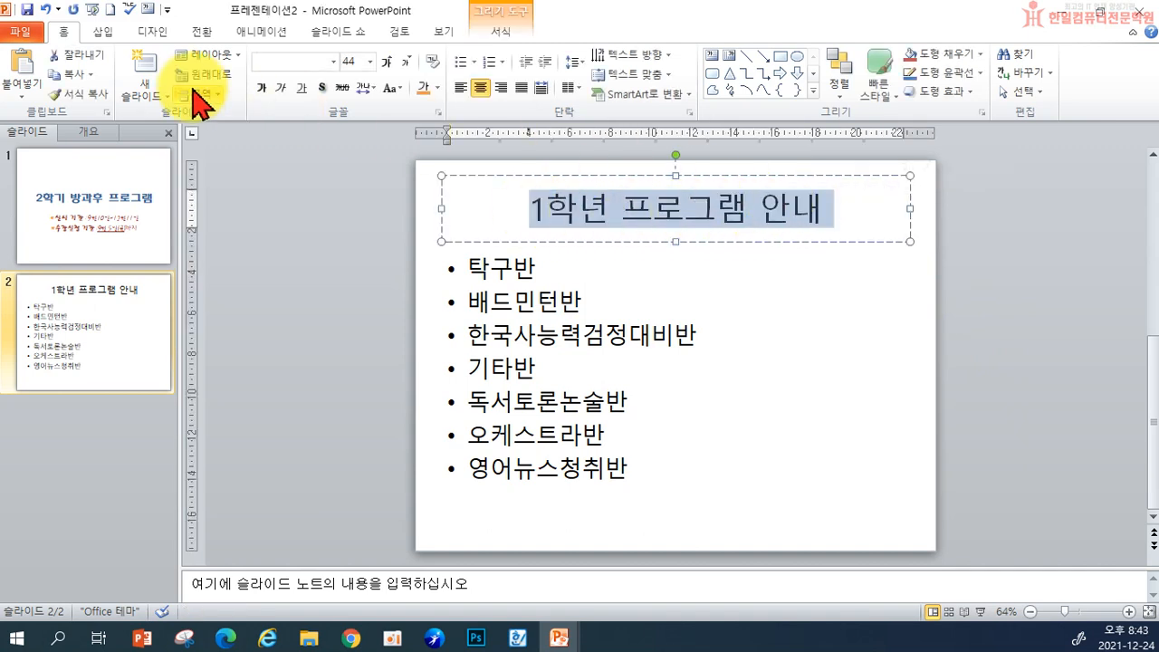
pyautogui.click(331, 63)
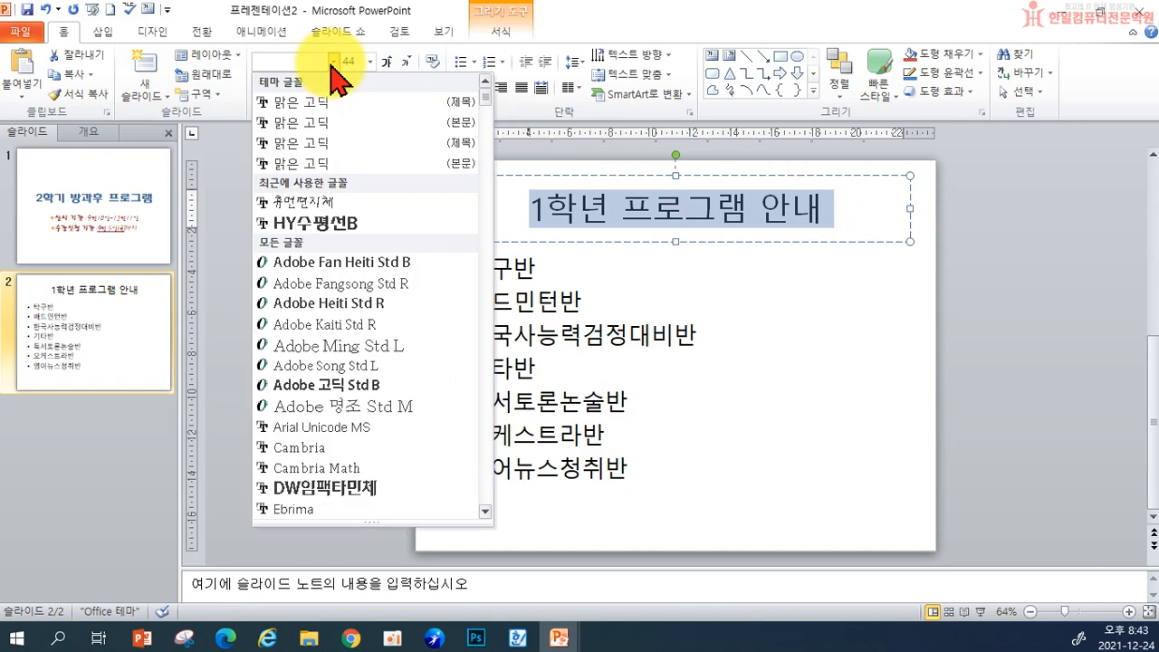
pyautogui.scroll(-4, 349, 220)
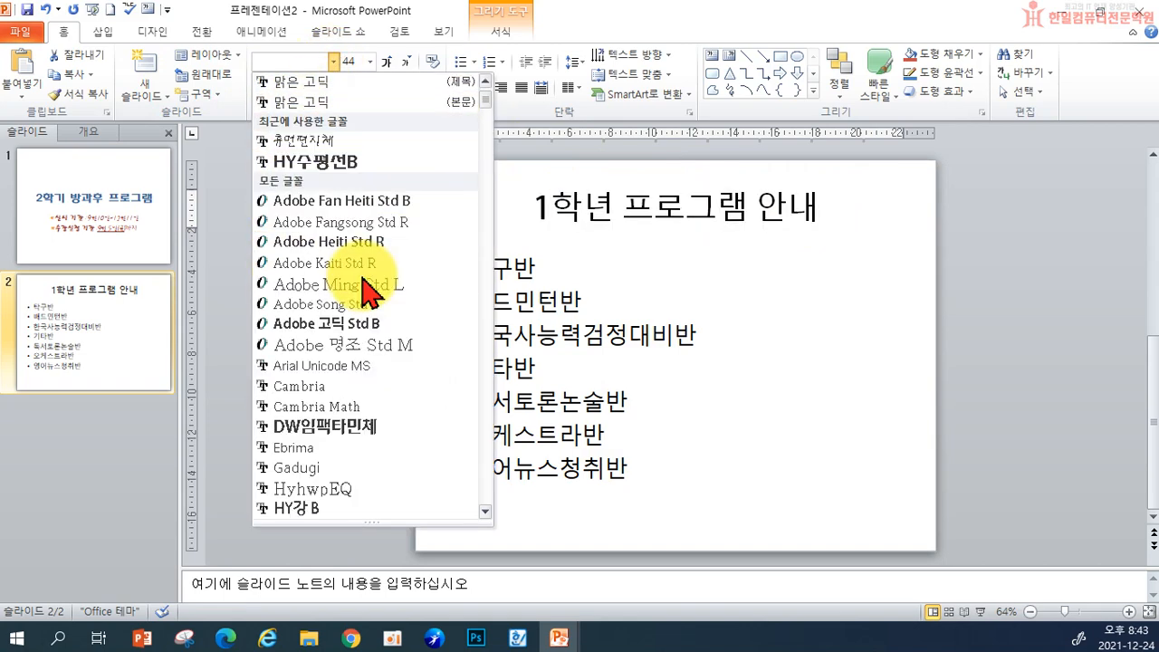
pyautogui.scroll(-4, 364, 381)
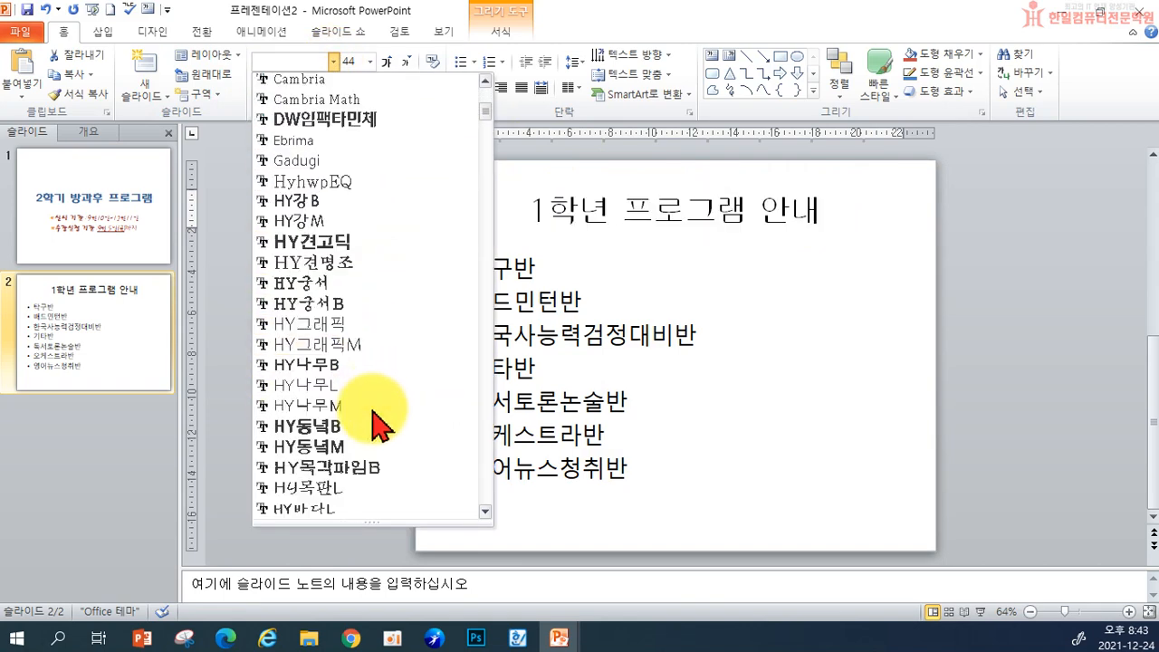
pyautogui.scroll(-4, 379, 433)
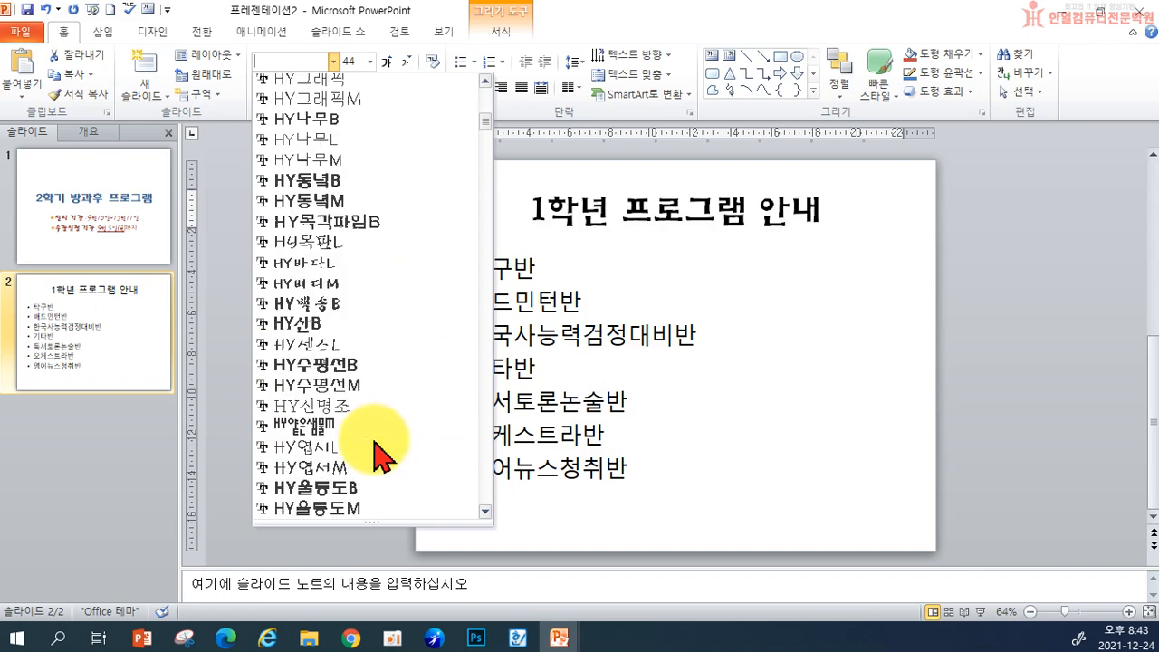
pyautogui.click(350, 426)
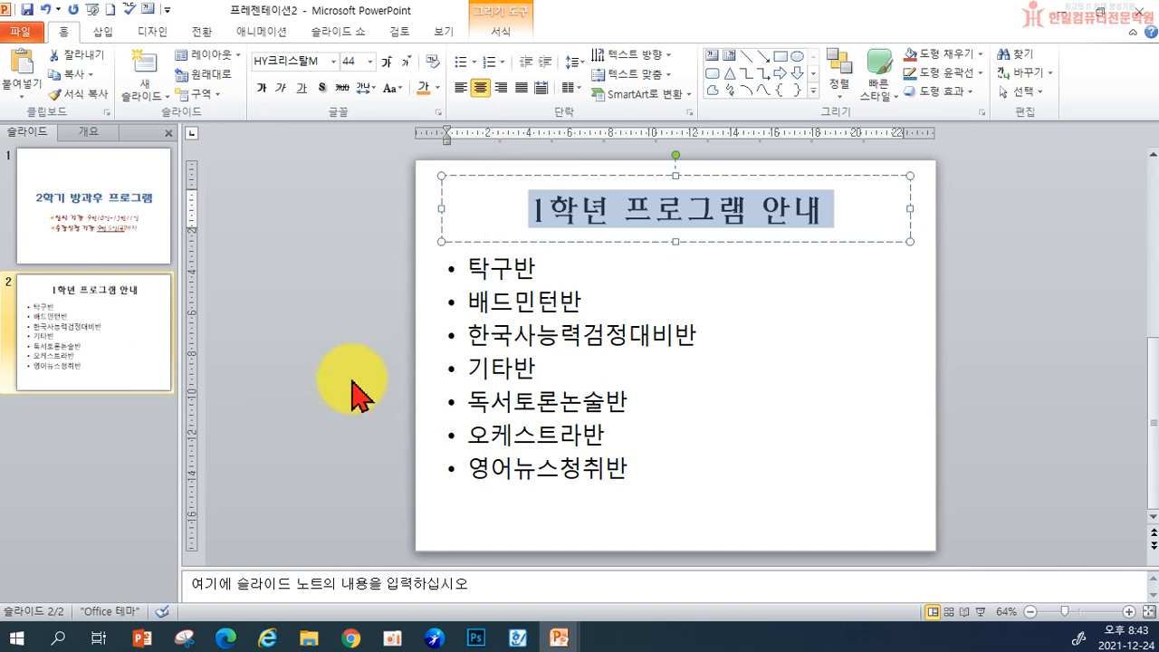
# - Set the slide 2 title's font size to 48 and add a text shadow
pyautogui.click(369, 61)
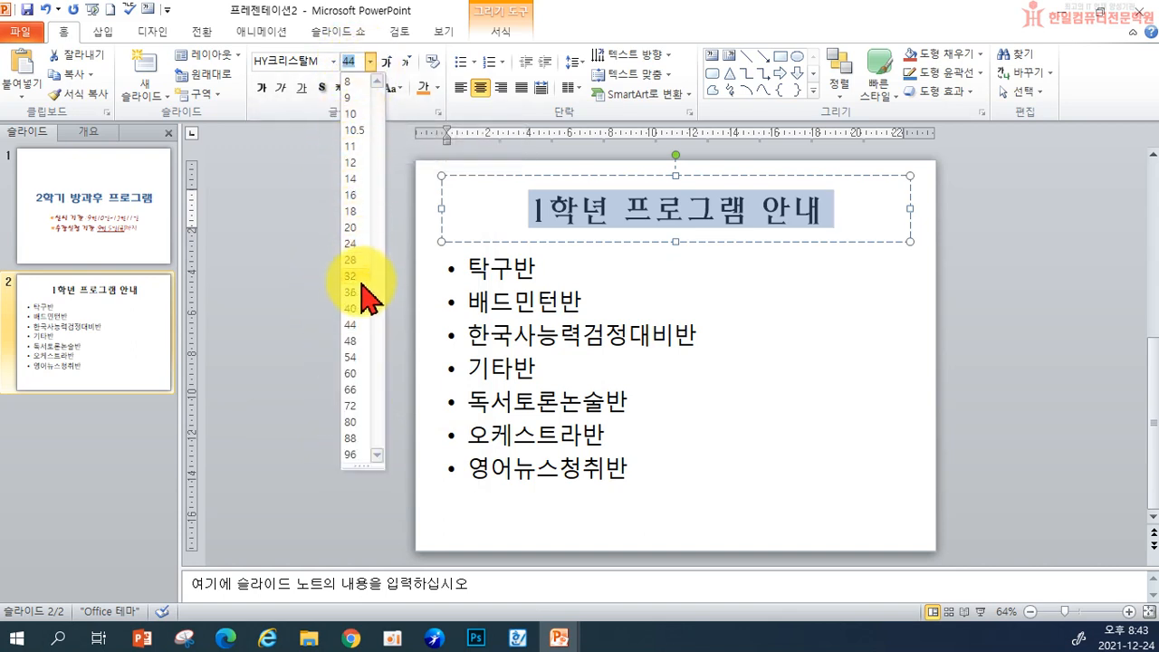
pyautogui.click(355, 341)
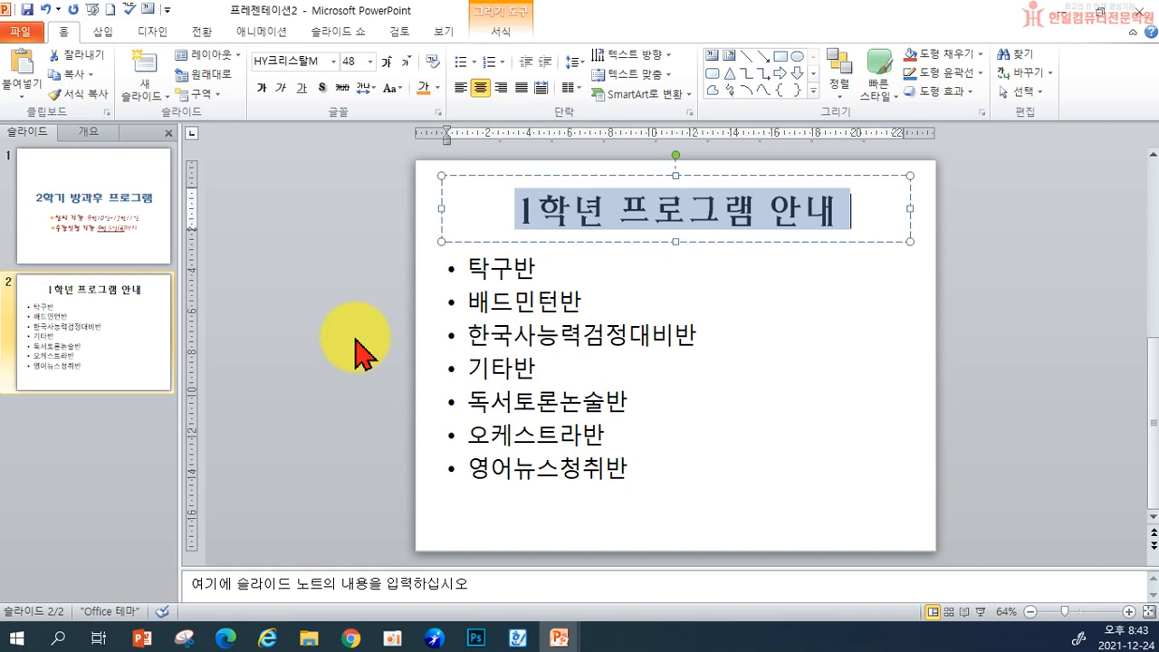
pyautogui.click(321, 88)
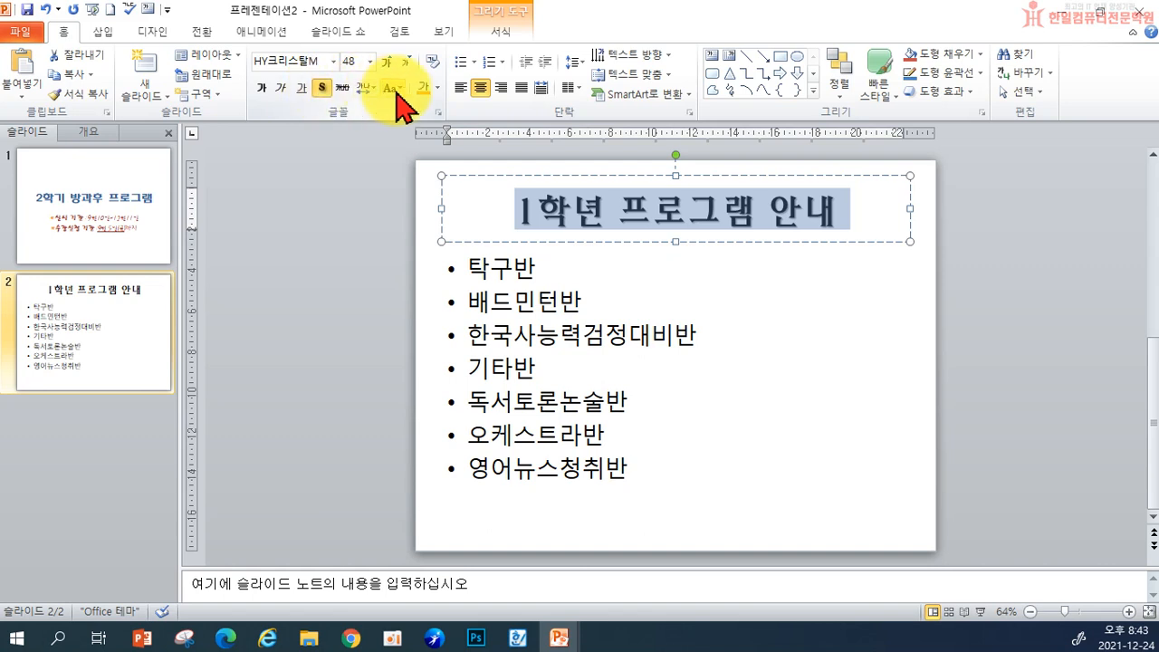
# - Color the slide 2 title dark olive green
pyautogui.click(438, 88)
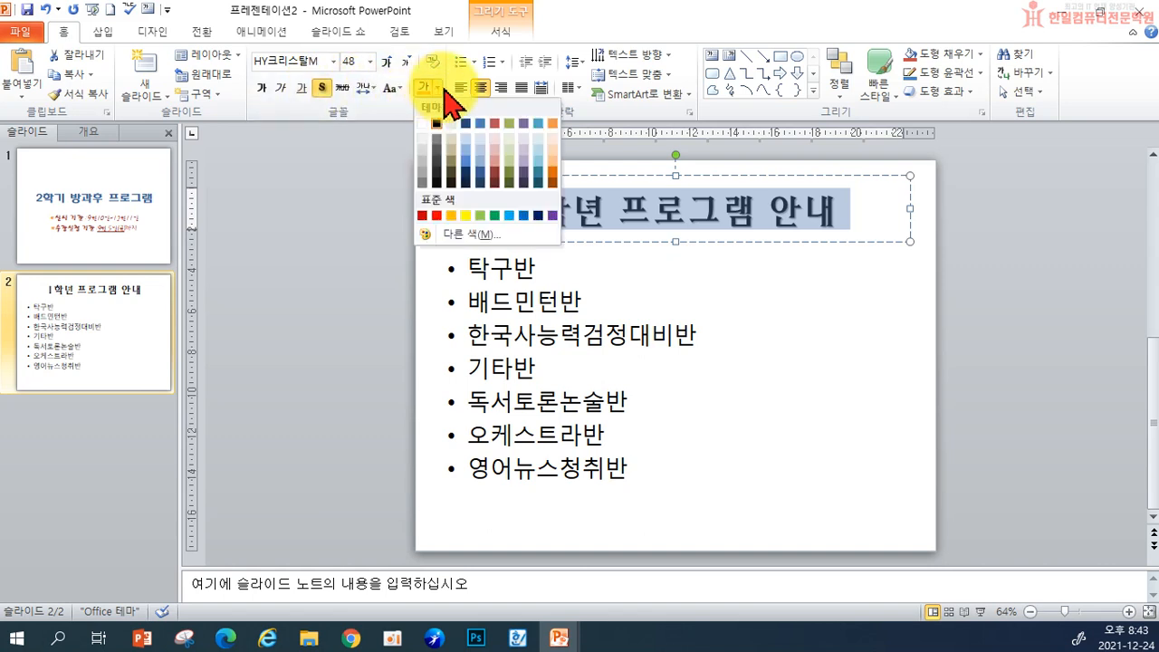
pyautogui.click(506, 185)
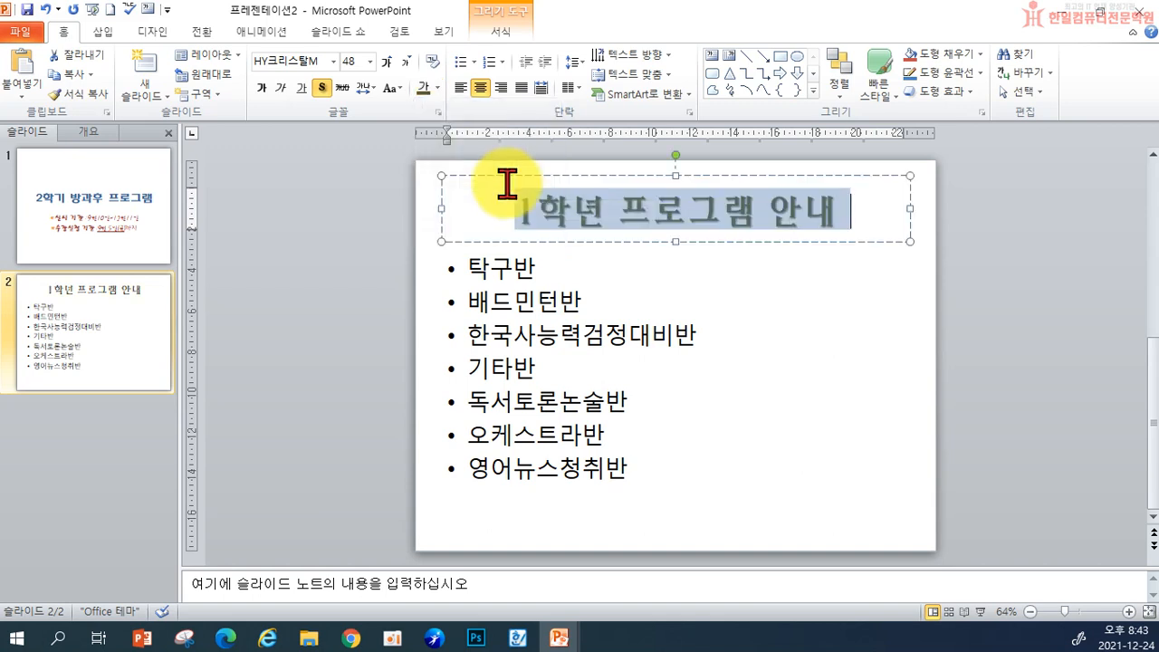
pyautogui.click(967, 232)
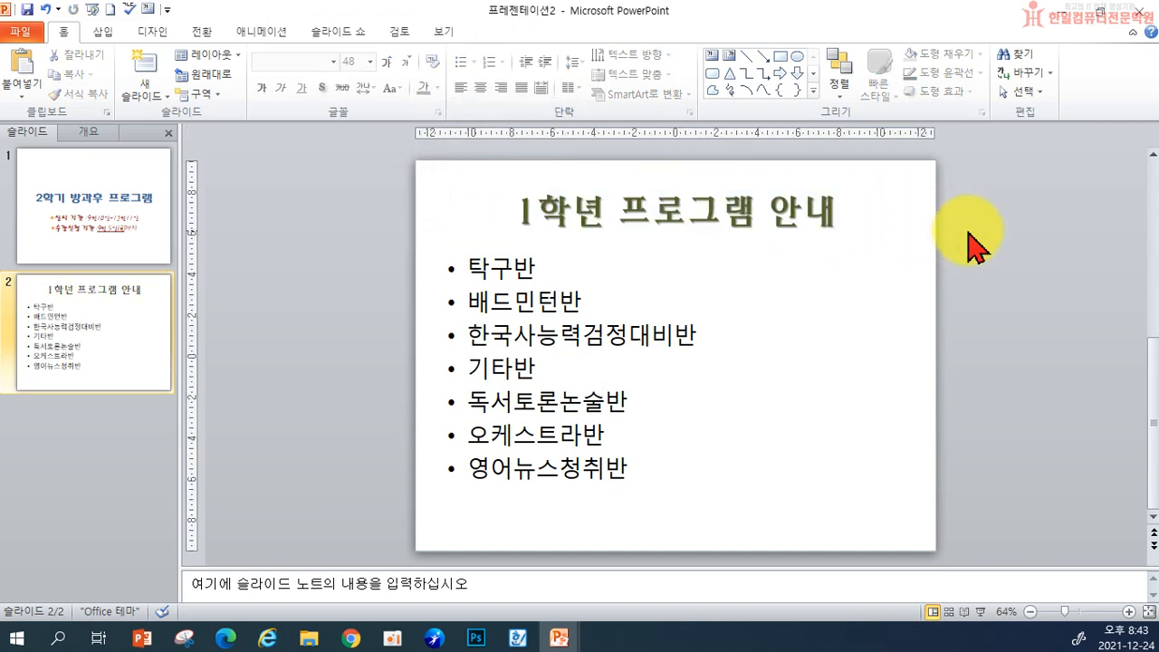
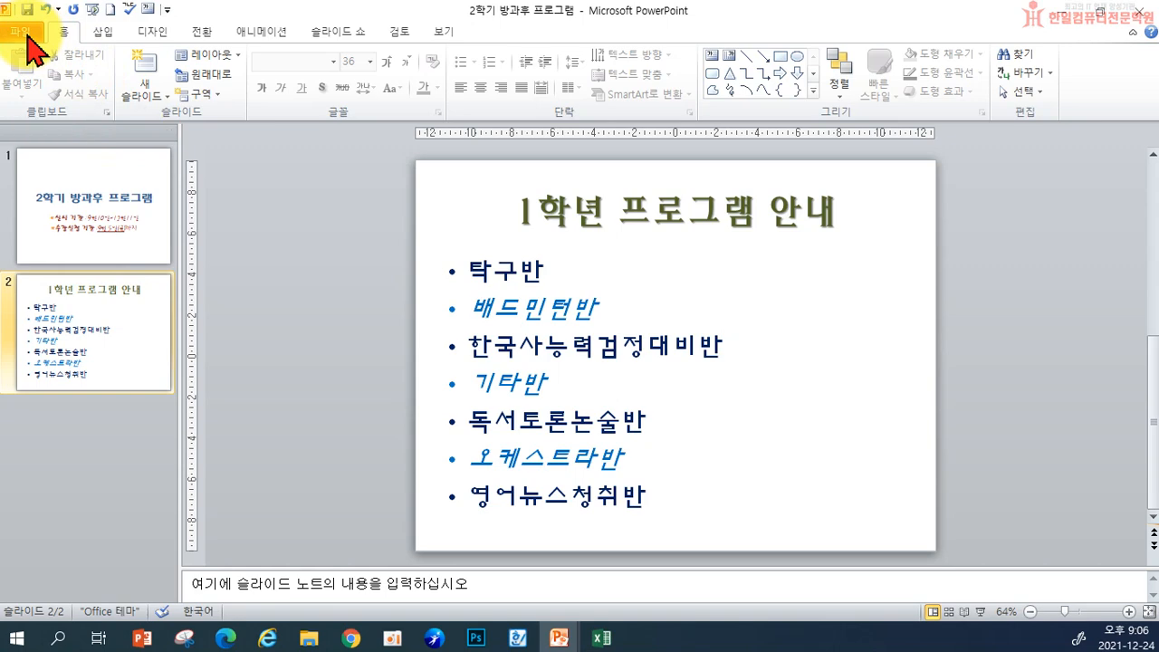
# - Create a new blank presentation and apply the built-in "짚" design theme with thin vertical lines on dark blue
pyautogui.click(71, 228)
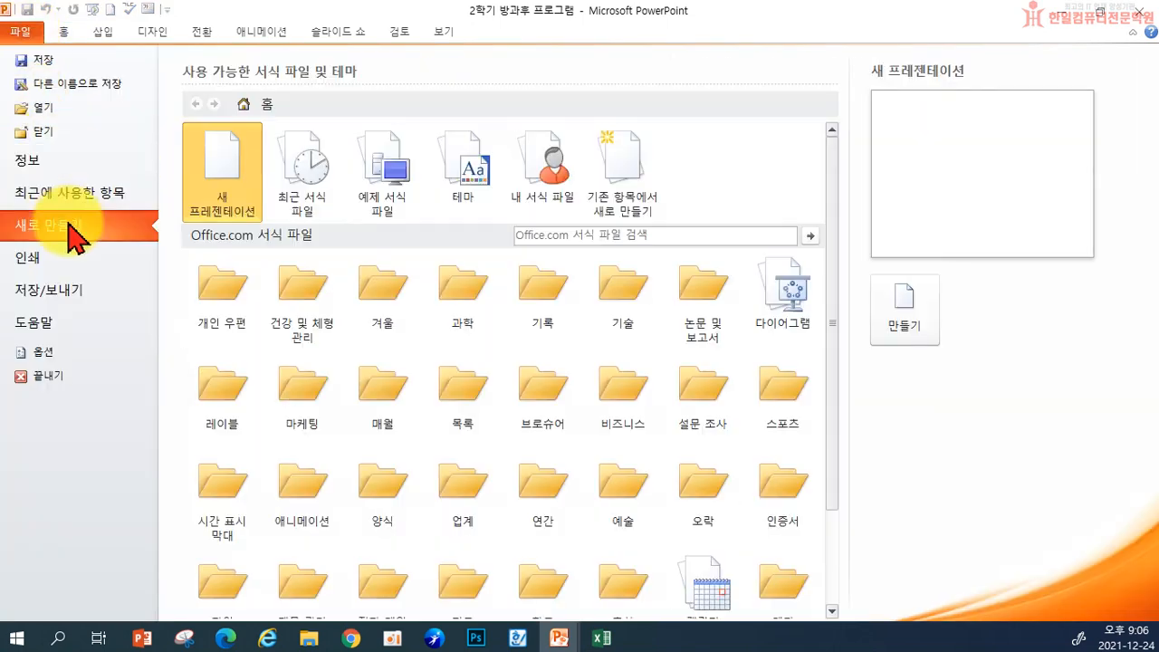
pyautogui.click(900, 328)
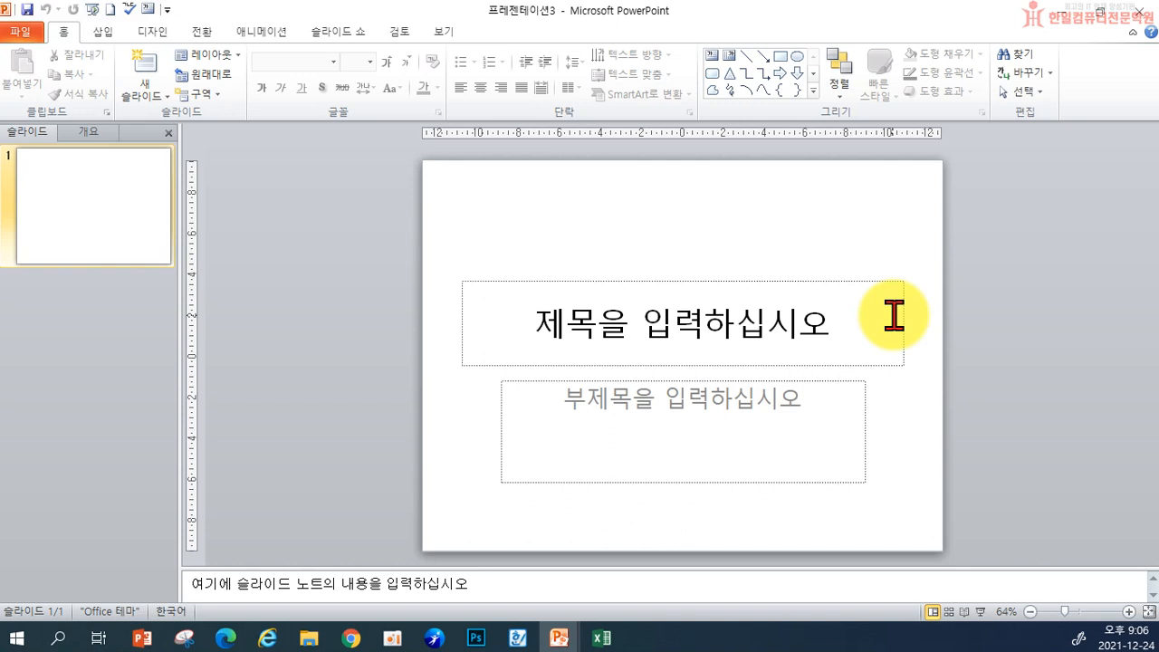
pyautogui.click(152, 32)
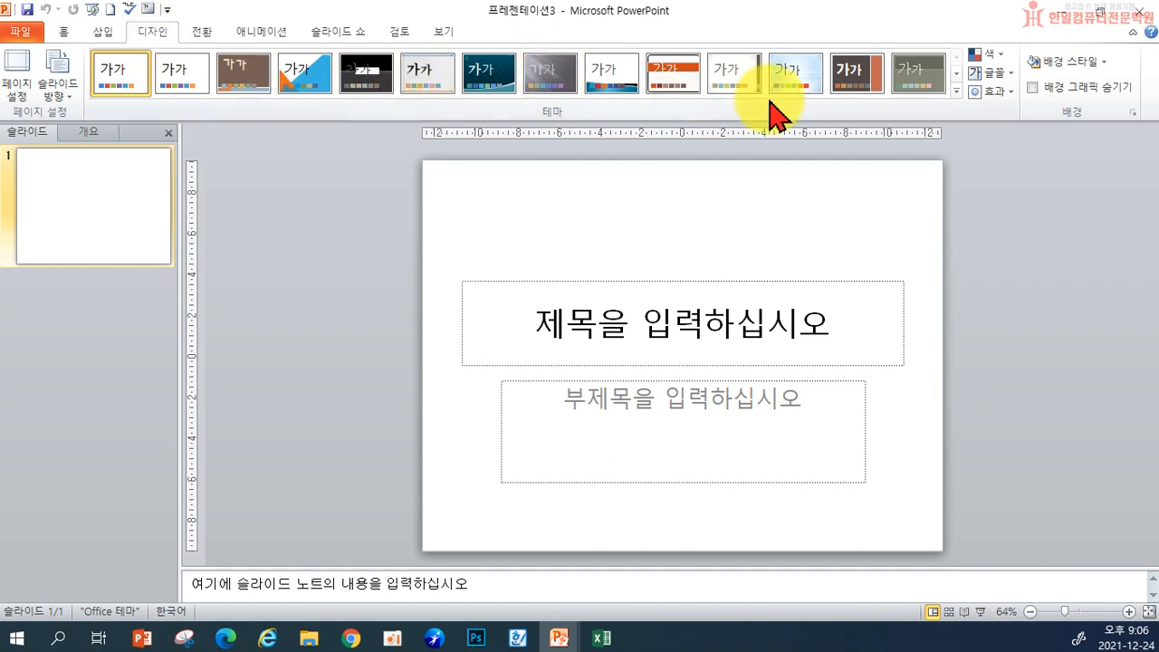
pyautogui.click(956, 91)
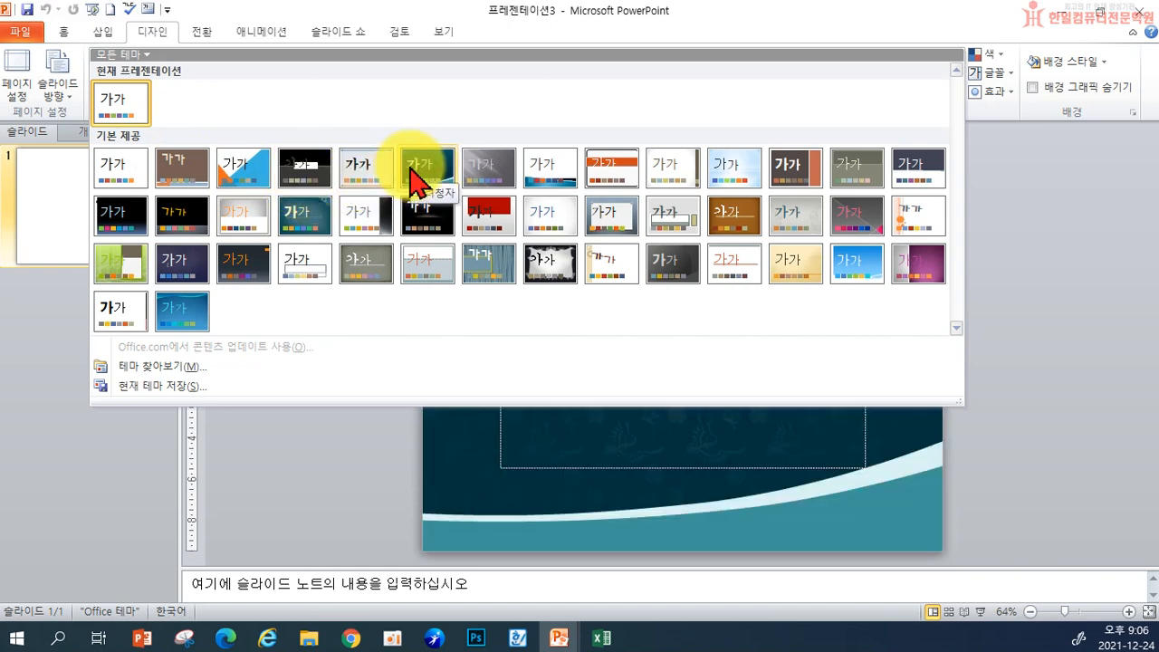
pyautogui.click(473, 272)
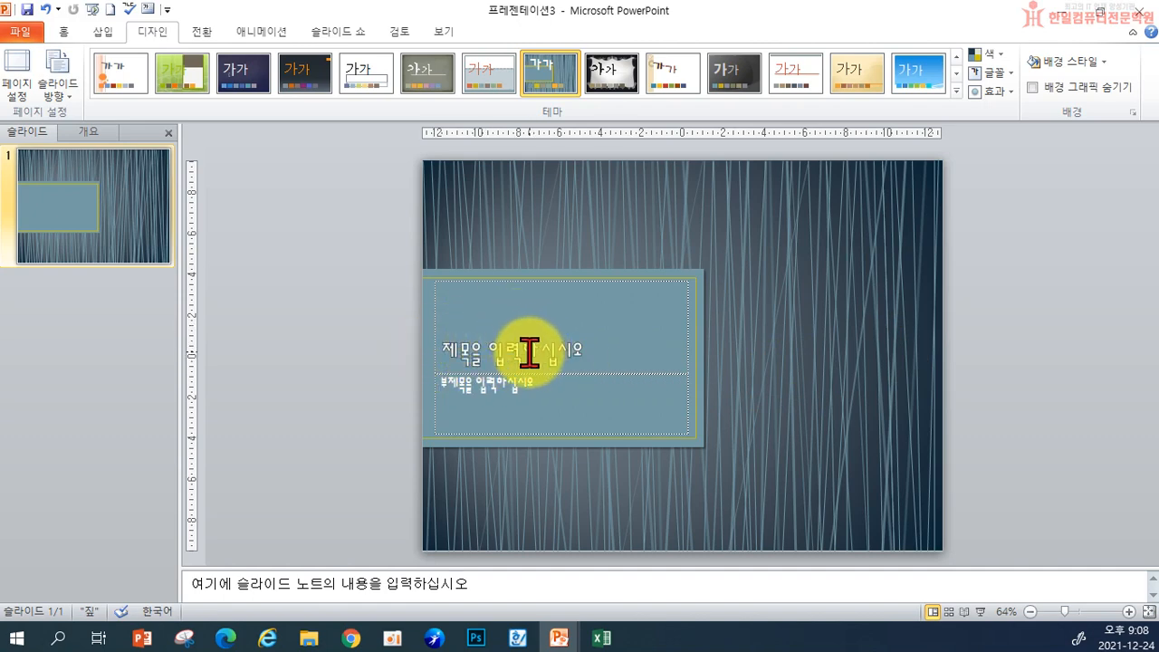
# - Enter "세테크 전략 세우기" as the title and "한아름 경제 연구소" as the subtitle of slide 1
pyautogui.click(466, 347)
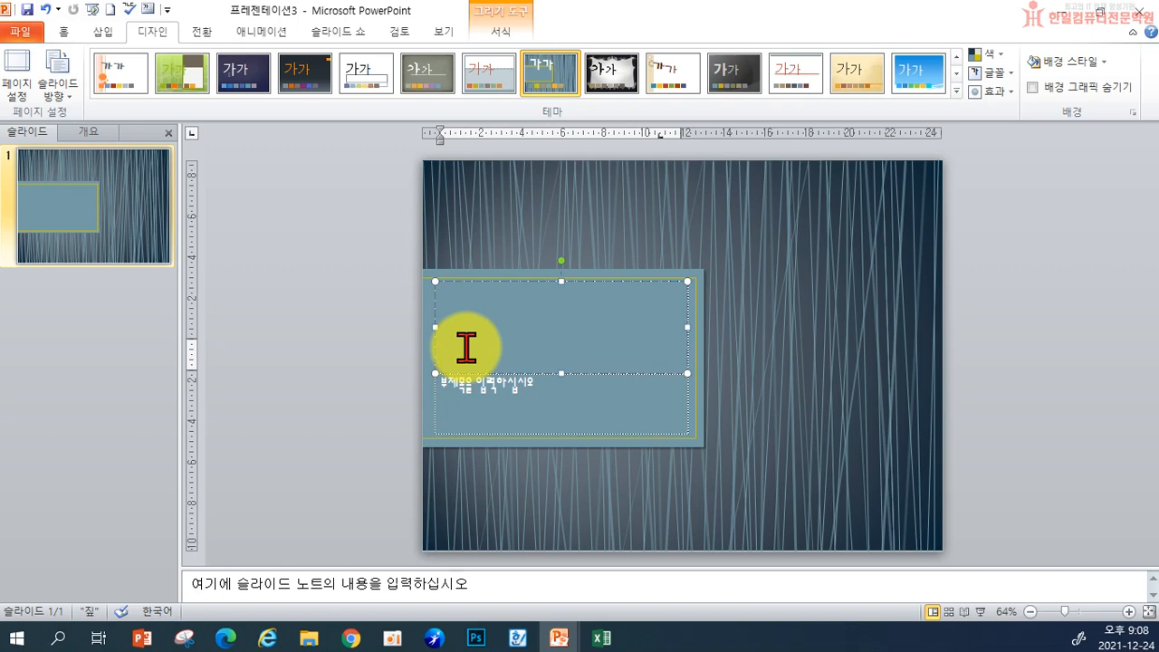
pyautogui.write('세텍')
pyautogui.write('크 전략 세우기')
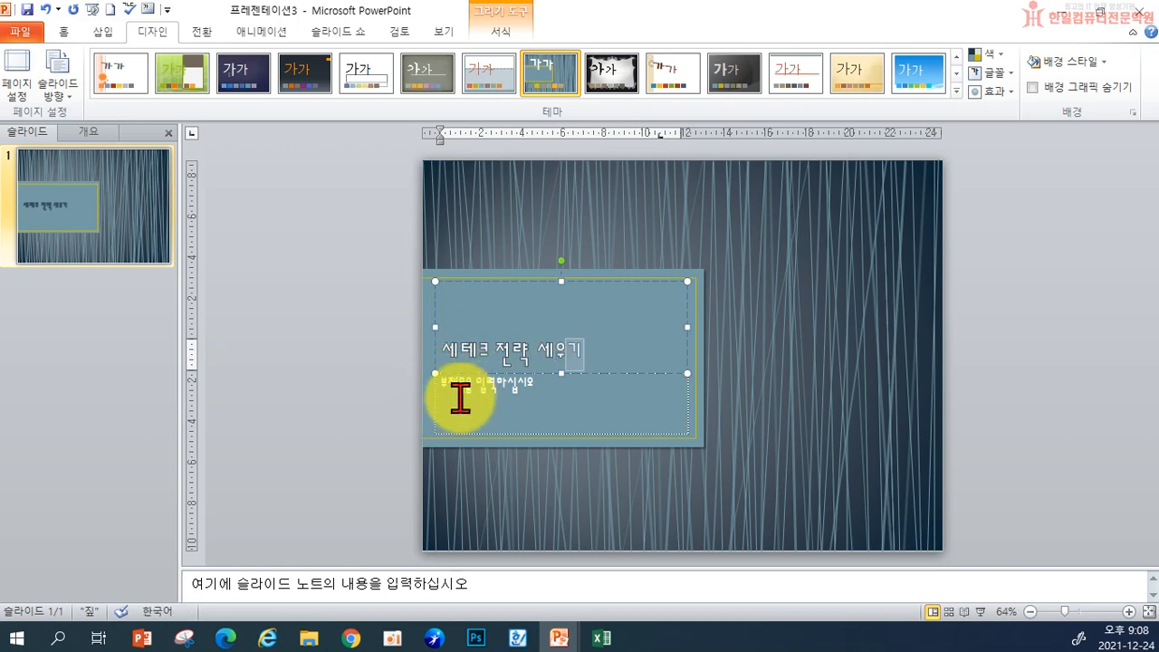
pyautogui.click(460, 398)
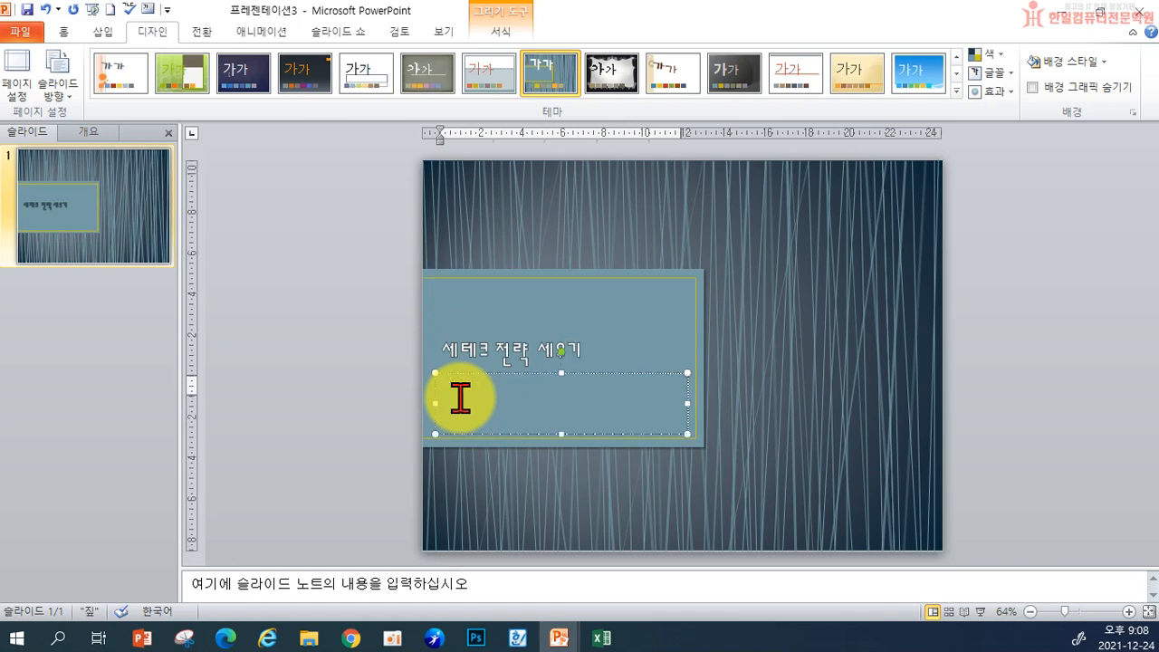
pyautogui.write('한아름 경제 연구소')
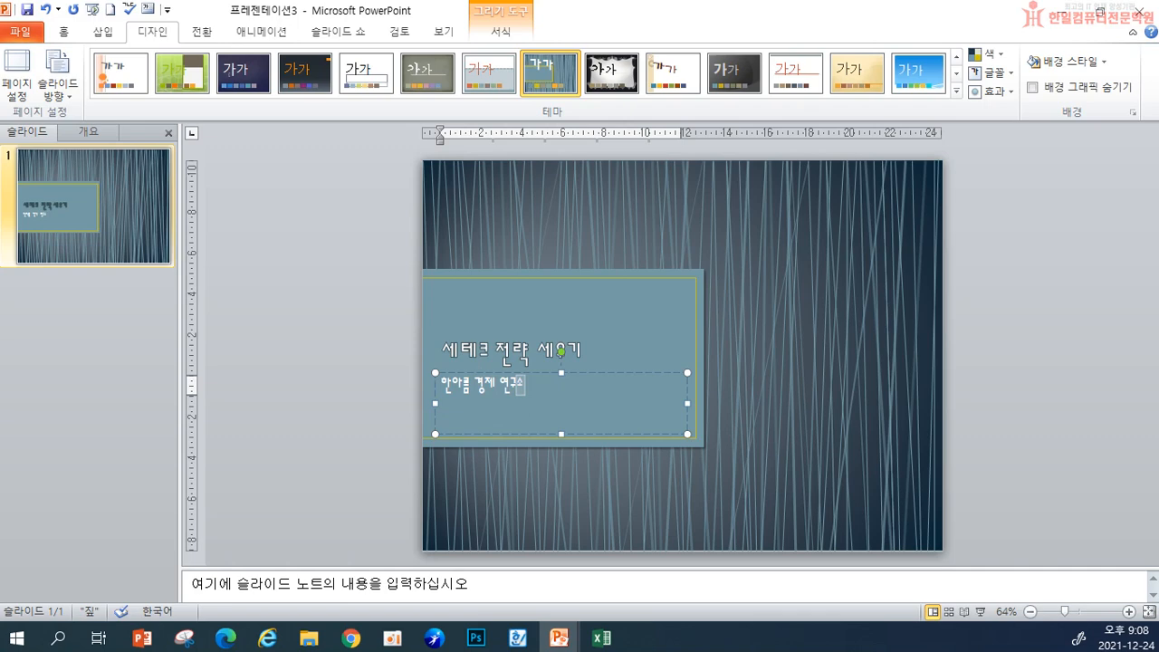
# - Set the slide 1 title's font size to 60 and add a text shadow
pyautogui.moveTo(441, 343); pyautogui.dragTo(554, 347)
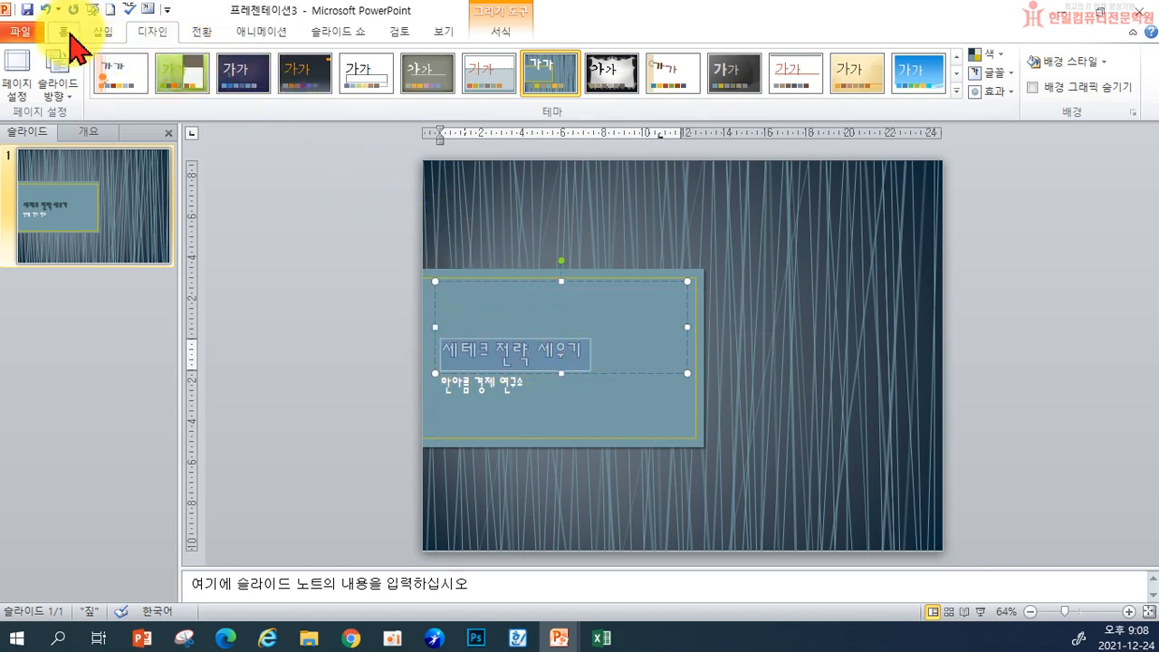
pyautogui.click(68, 31)
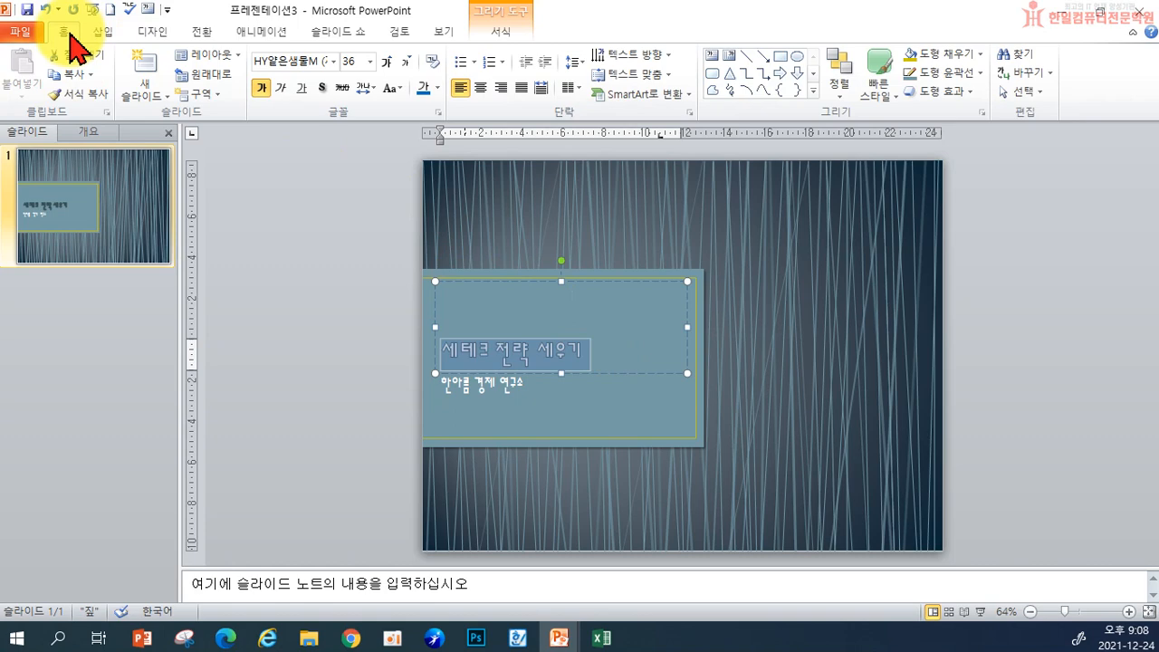
pyautogui.click(370, 61)
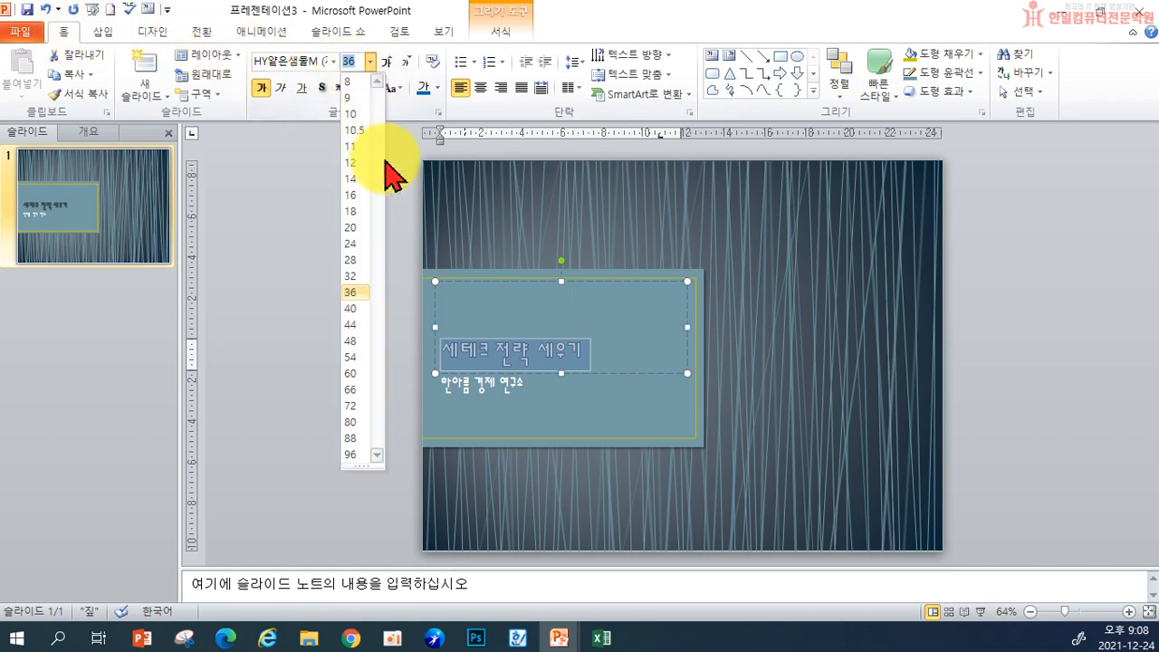
pyautogui.click(355, 372)
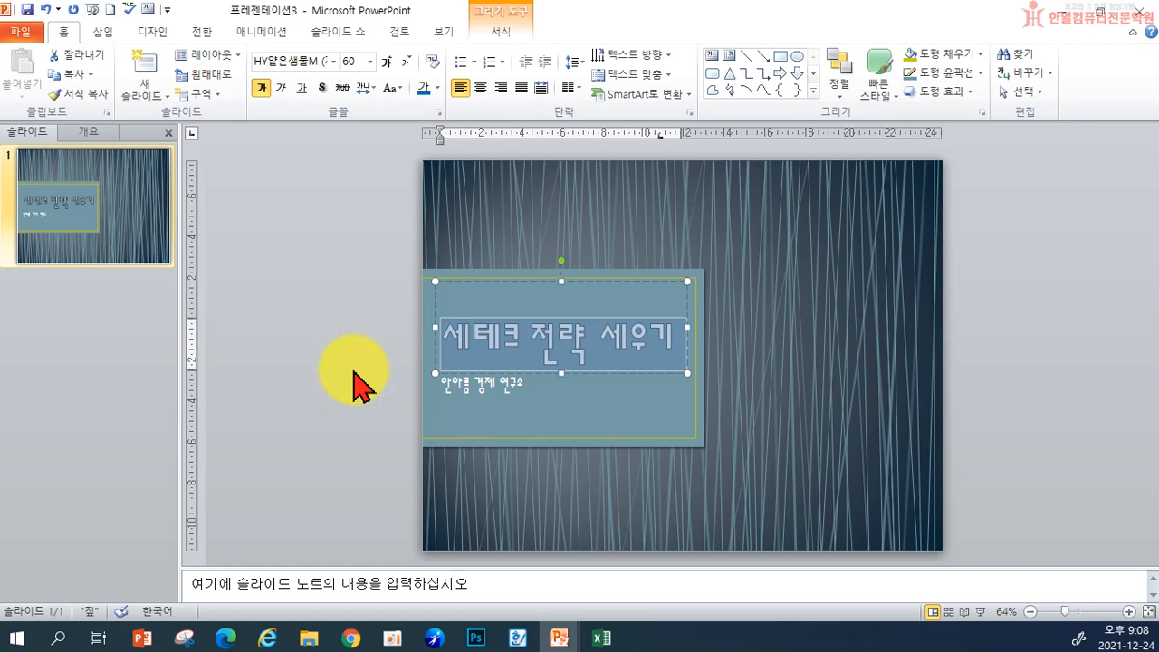
pyautogui.click(323, 98)
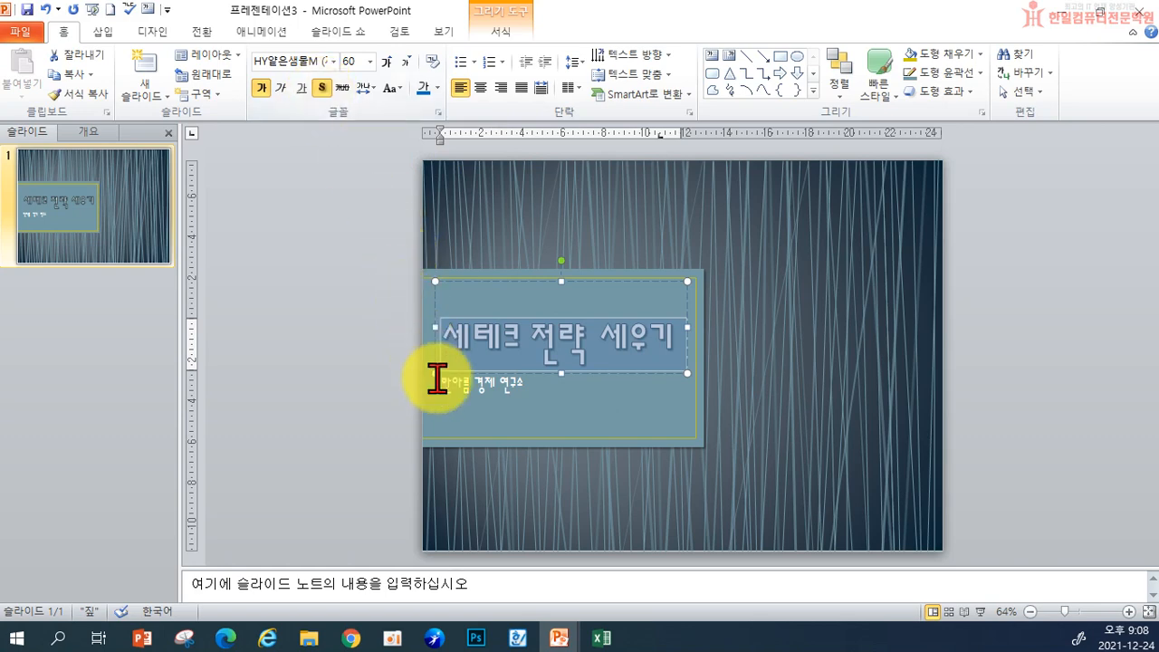
# - Set the font size of the subtitle "한아름 경제 연구소" to 40
pyautogui.moveTo(436, 380); pyautogui.dragTo(530, 406)
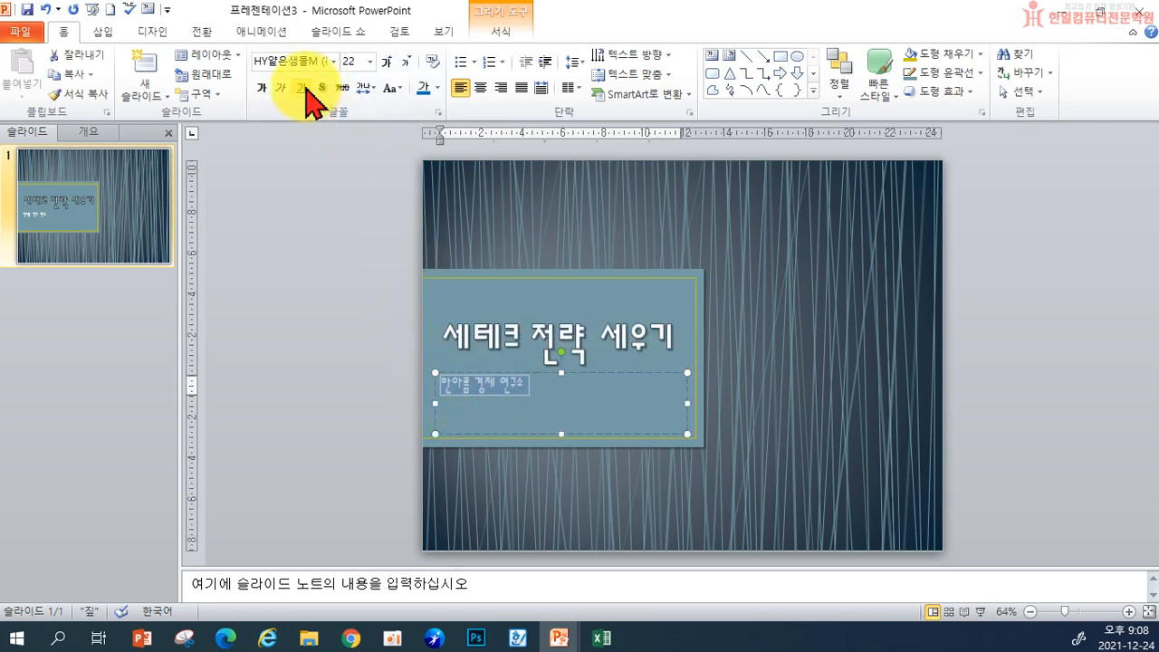
pyautogui.click(370, 61)
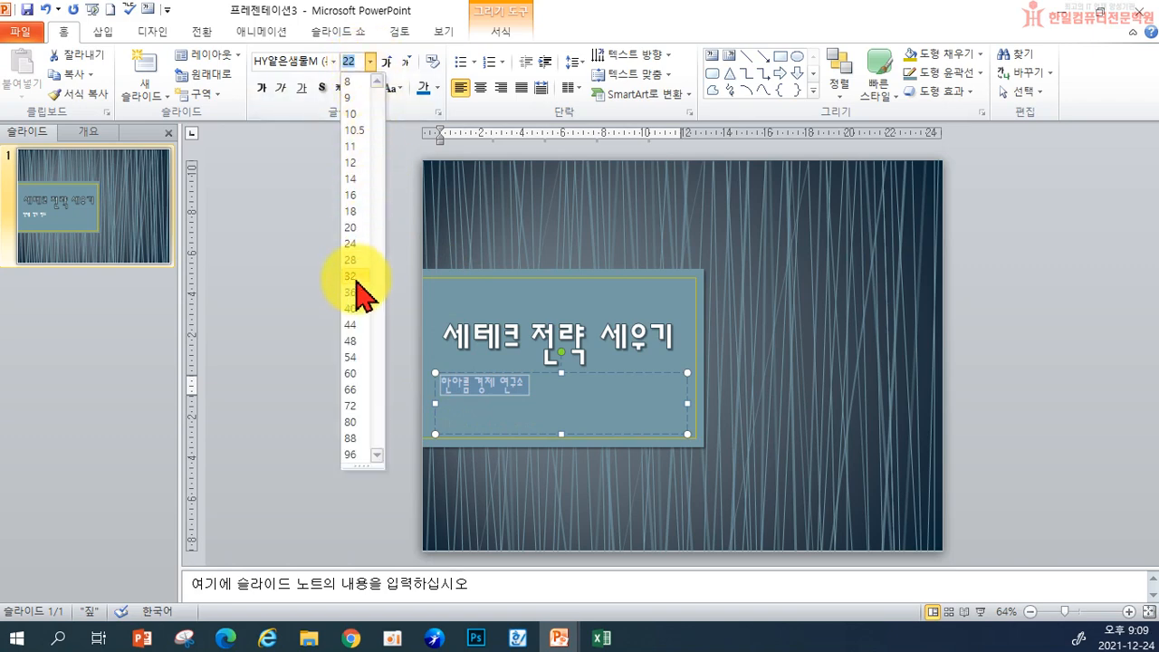
pyautogui.click(360, 310)
pyautogui.click(295, 386)
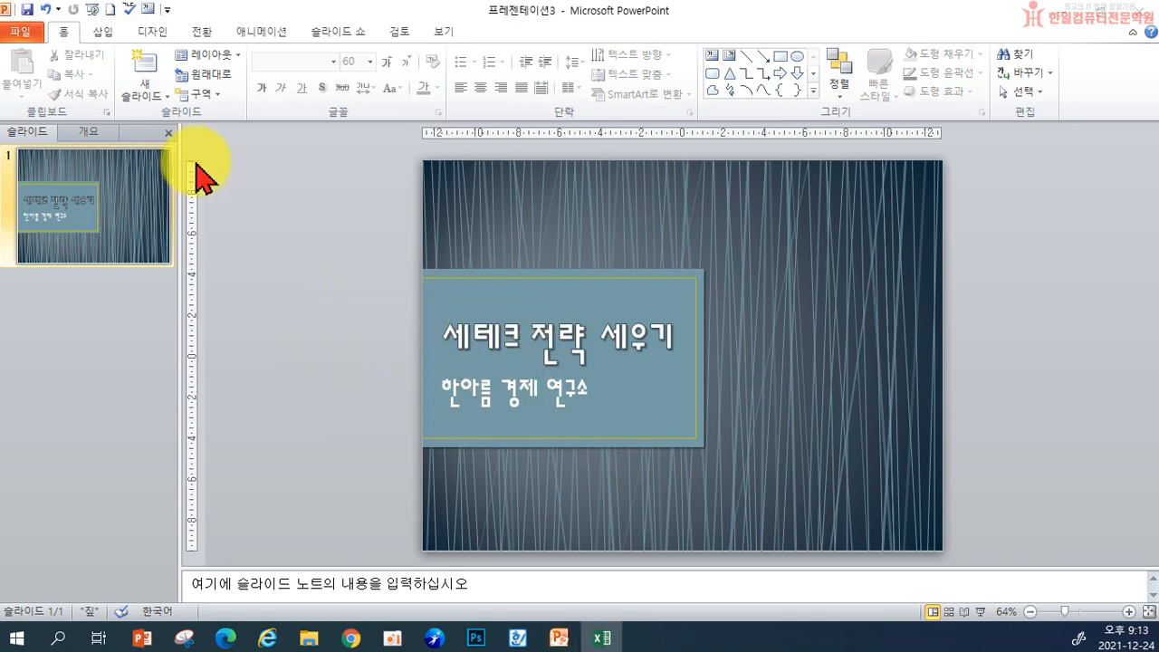
# - Add a second slide with a title and content layout and title it "목차"
pyautogui.click(146, 72)
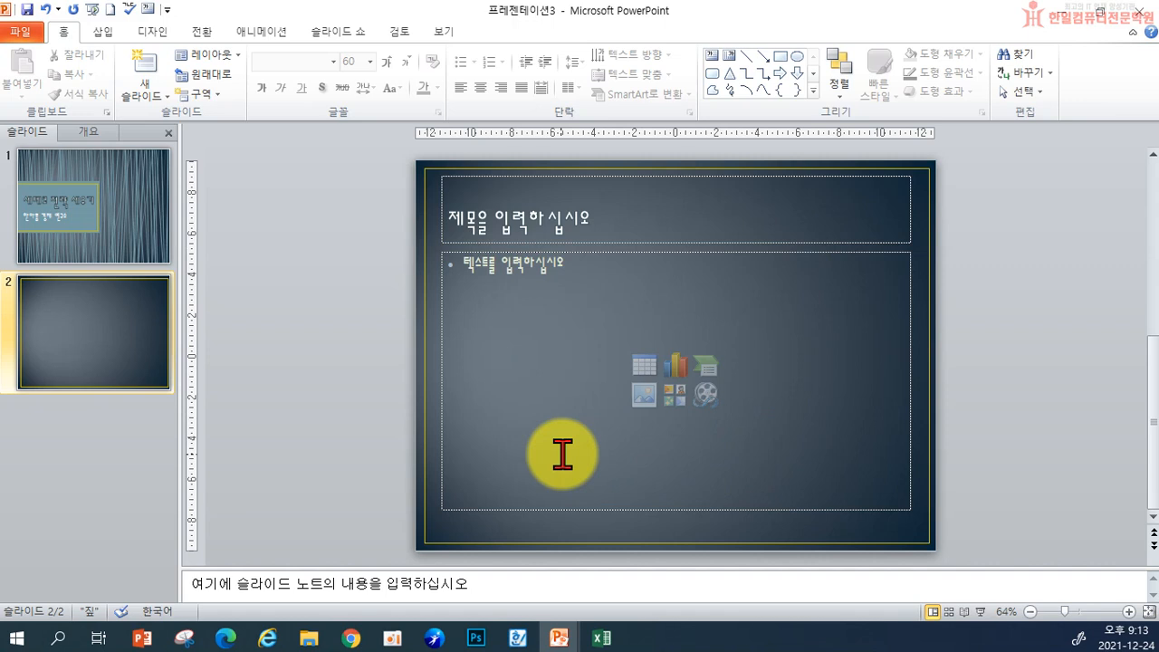
pyautogui.click(479, 215)
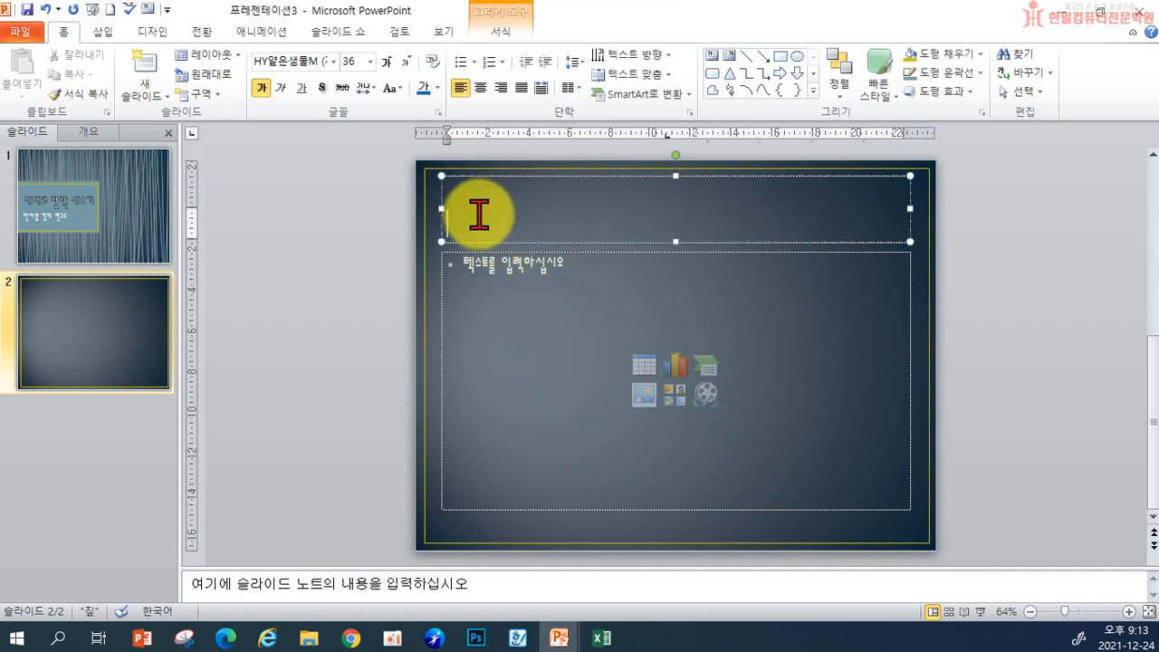
pyautogui.write('목차')
# - Enter the first three contents bullets on slide 2: "재무설계 기본 떼기", "세금 상식 알아보기" and "소득세와 소득공제"
pyautogui.click(536, 281)
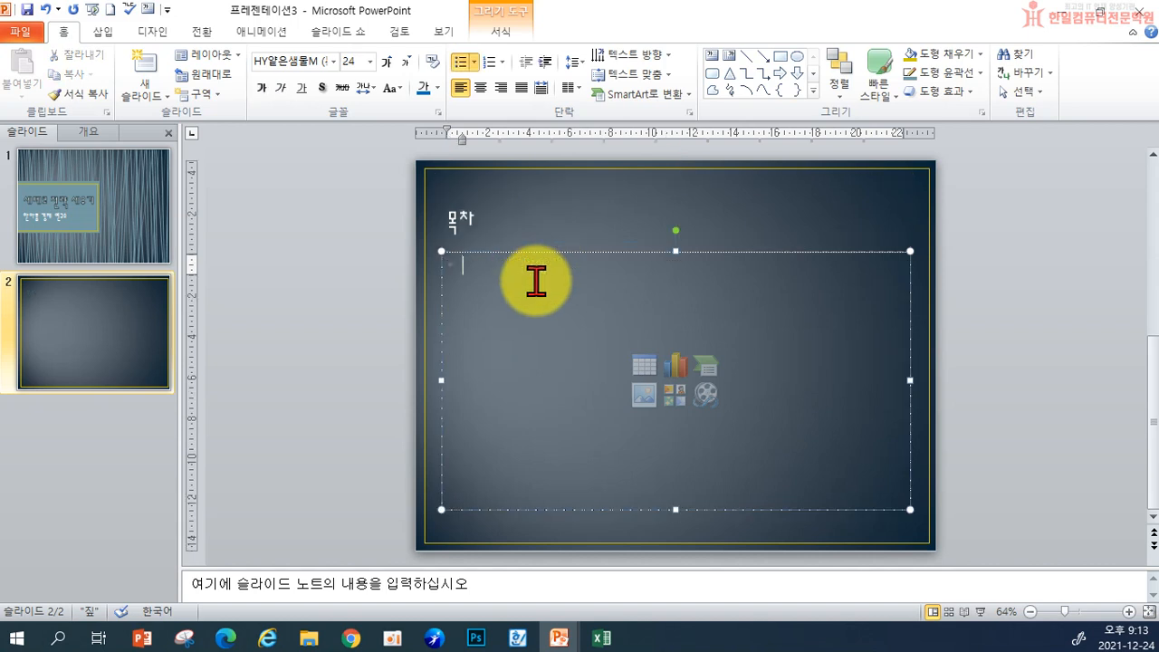
pyautogui.write('재무설계 기')
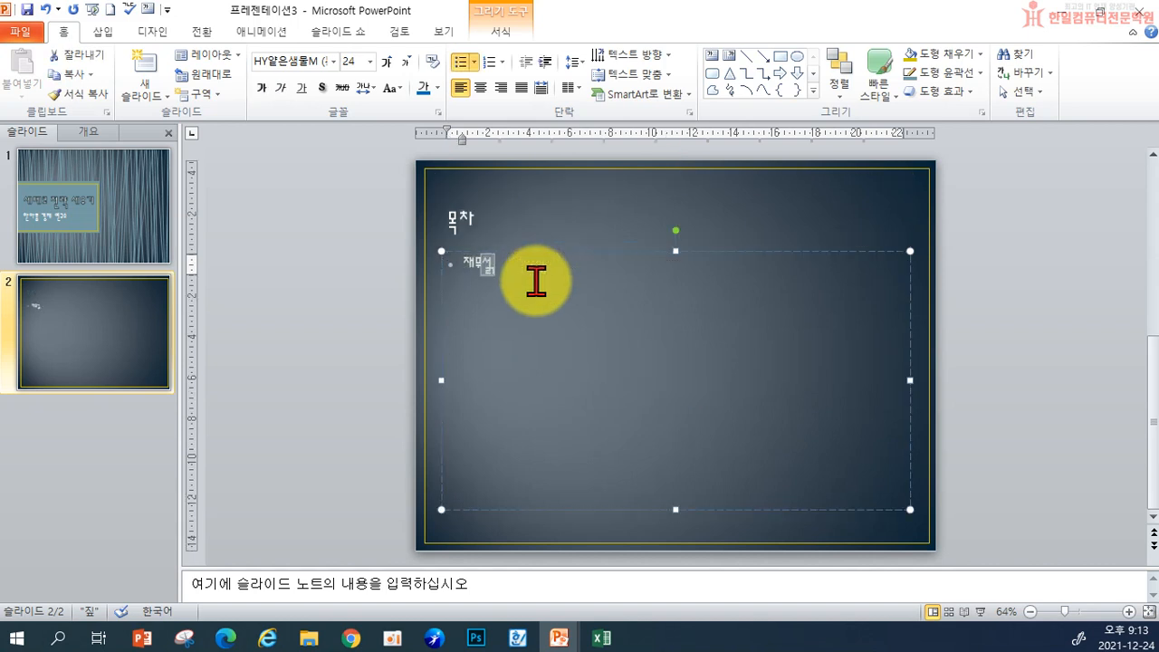
pyautogui.write('본 떼기')
pyautogui.press('Return')
pyautogui.write('세금 상식 ㄱ 알아보기')
pyautogui.press('Return')
pyautogui.write('소득세와 소득공')
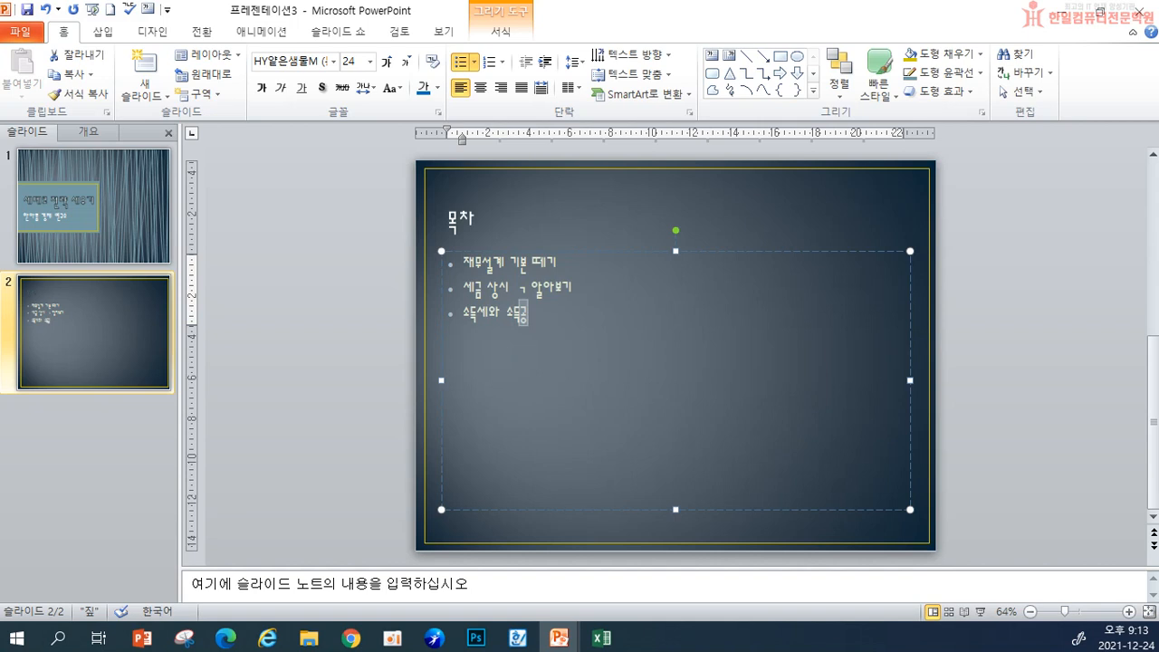
pyautogui.write('제')
pyautogui.press('Return')
# - Add the bullets "부동산 관련 세금 바로 알기", "재산 상속과 증여 관련 세금" and "유형별 세테크" to the contents list
pyautogui.write('부')
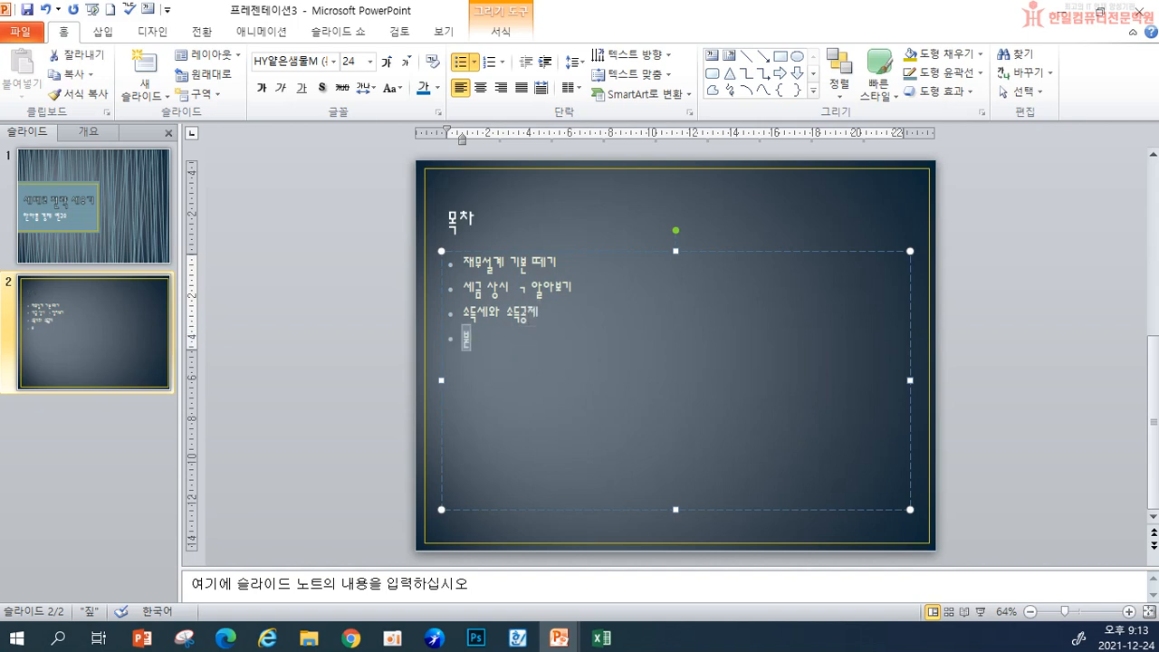
pyautogui.write('동산 관련 세금')
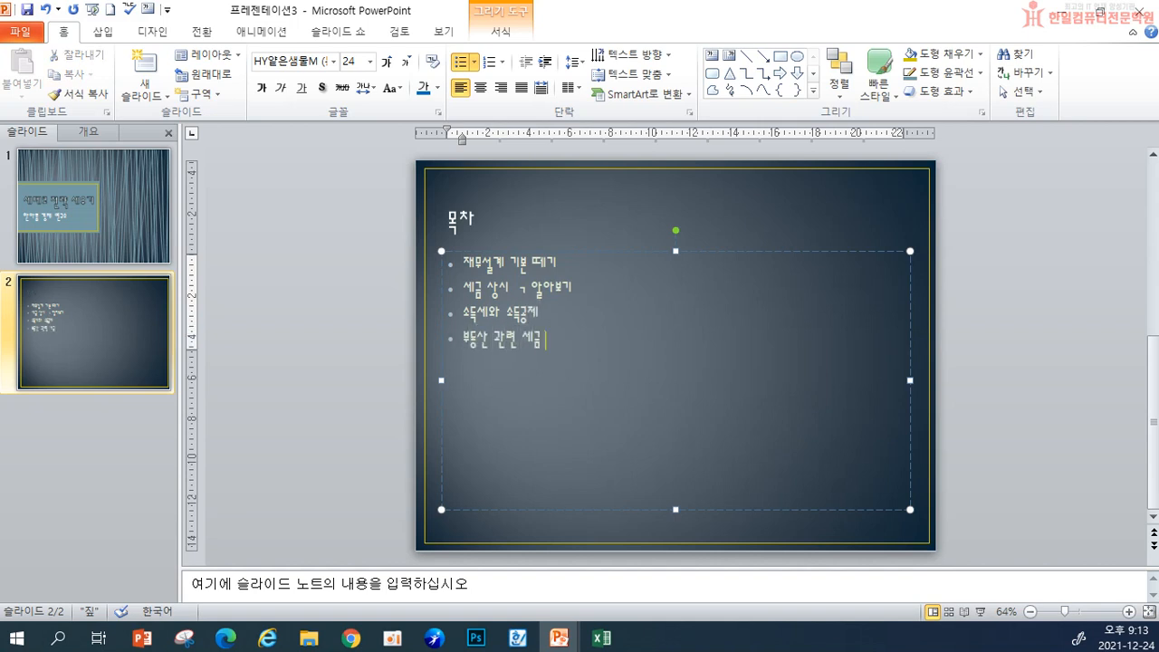
pyautogui.write(' 바르 ㅣ ㄹ ㄱ')
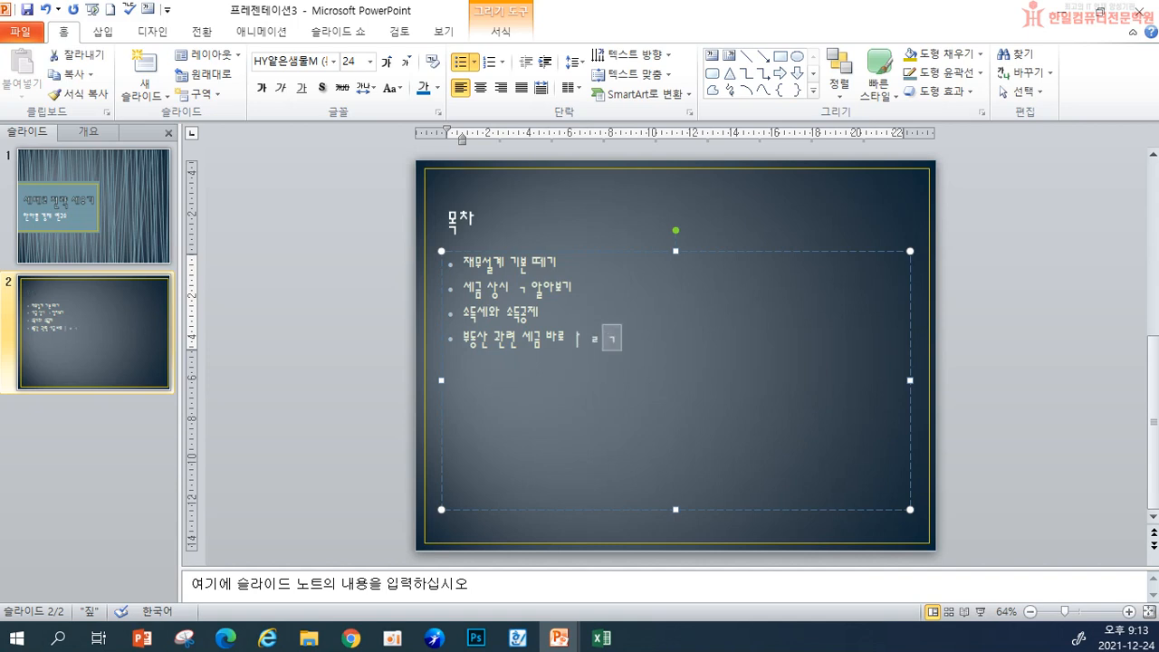
pyautogui.write('로 알기')
pyautogui.press('Return')
pyautogui.write('재산 상속과')
pyautogui.write(' 증여 관려')
pyautogui.write('ㄴ 세금')
pyautogui.press('Return')
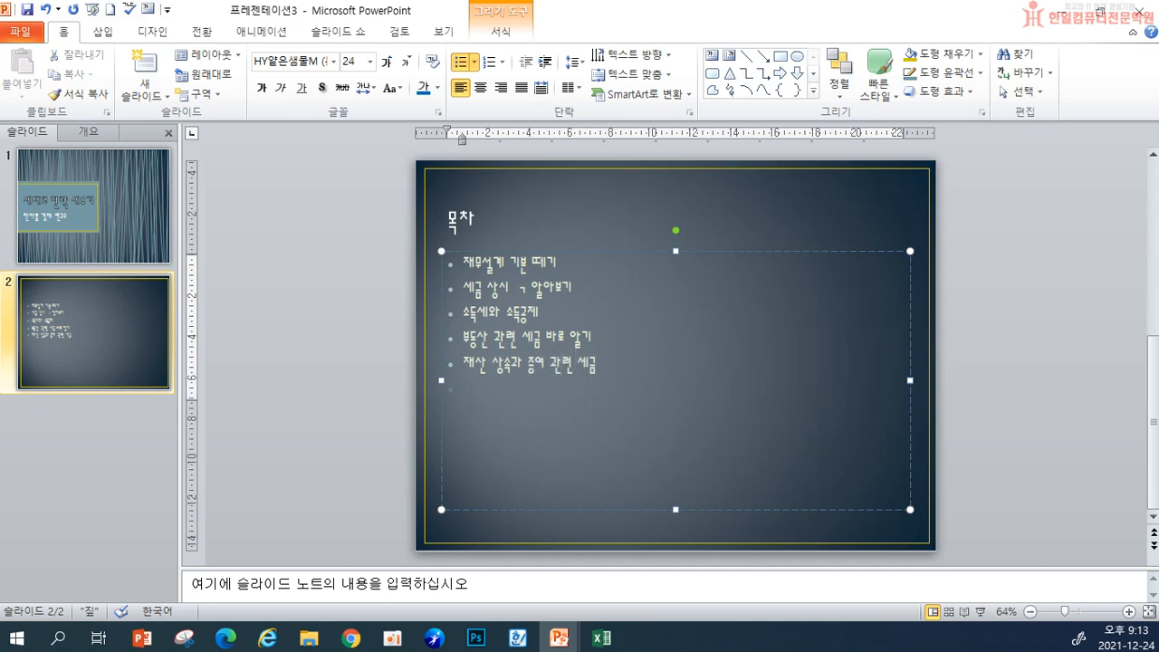
pyautogui.write('유형별 세테ㅋ')
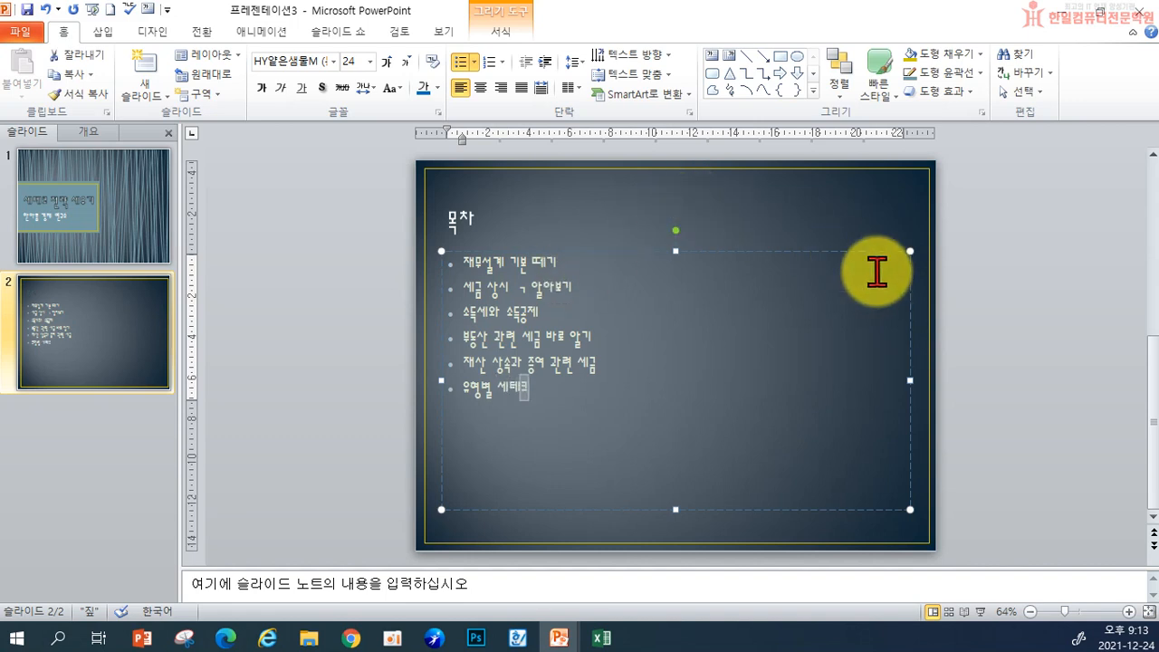
pyautogui.click(1007, 342)
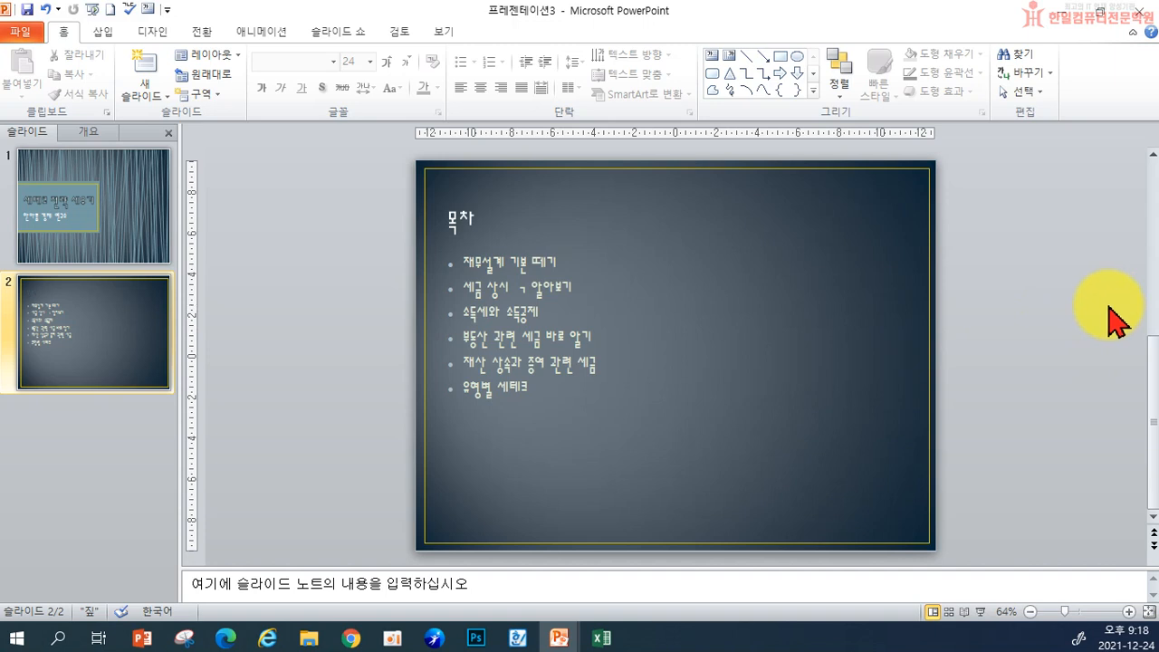
# - Set the font size of the slide 2 title "목차" to 60
pyautogui.click(469, 214)
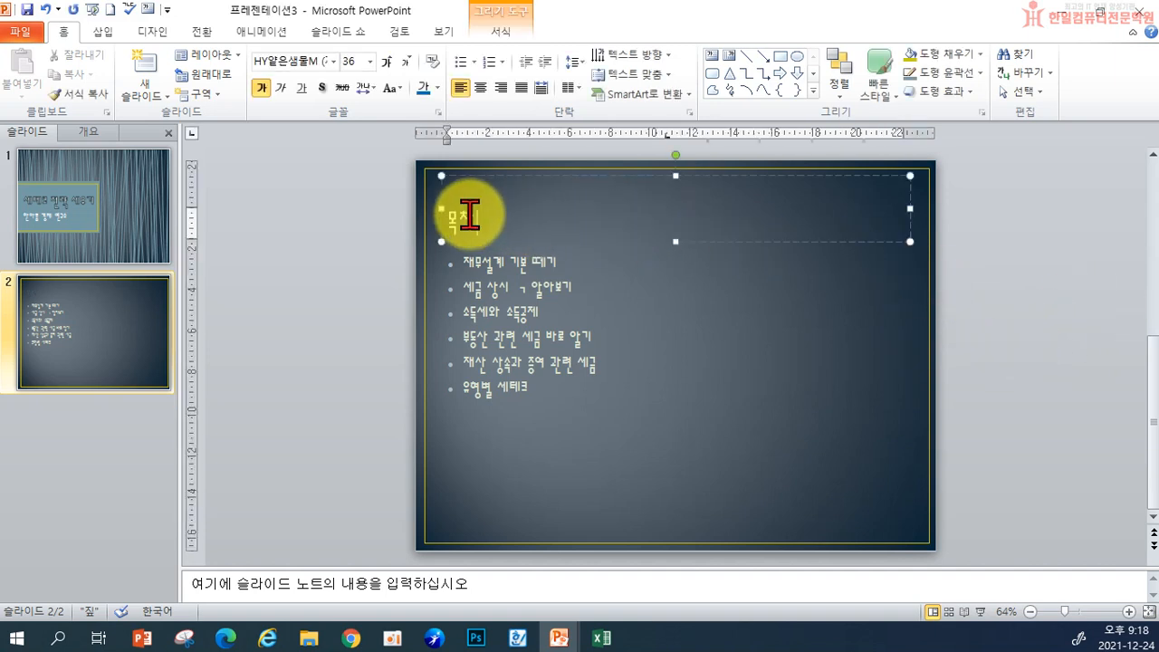
pyautogui.moveTo(494, 215); pyautogui.dragTo(448, 218)
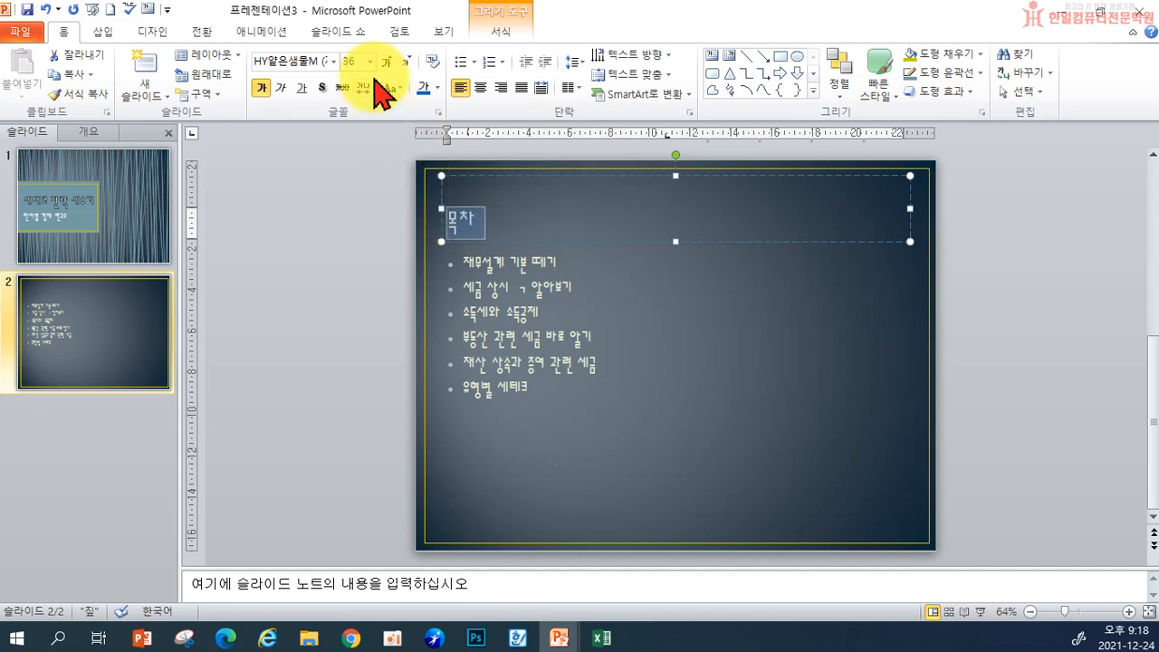
pyautogui.click(370, 62)
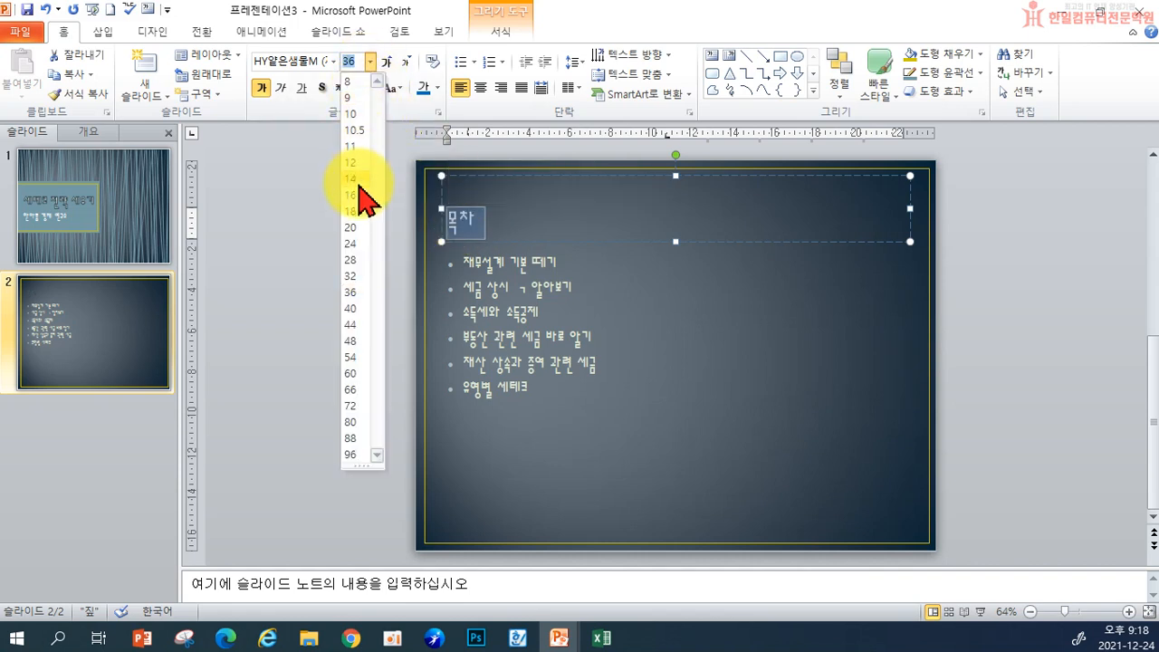
pyautogui.click(355, 374)
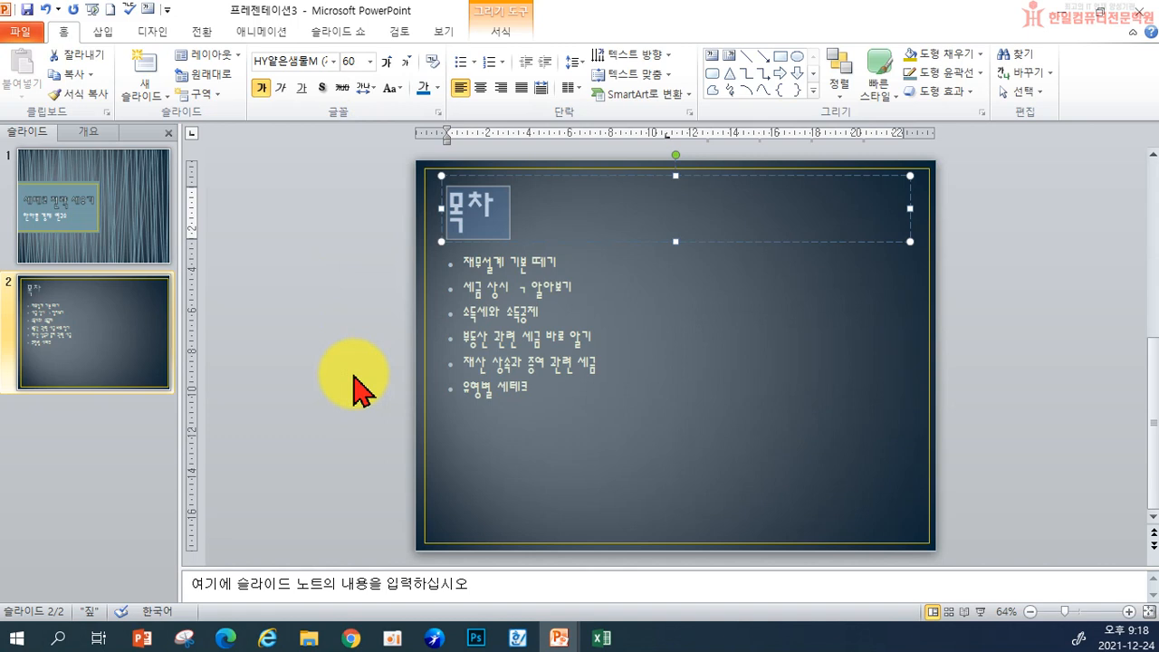
# - Set the font size of all six contents bullets on slide 2 to 40
pyautogui.click(462, 263)
pyautogui.moveTo(462, 263); pyautogui.dragTo(538, 385)
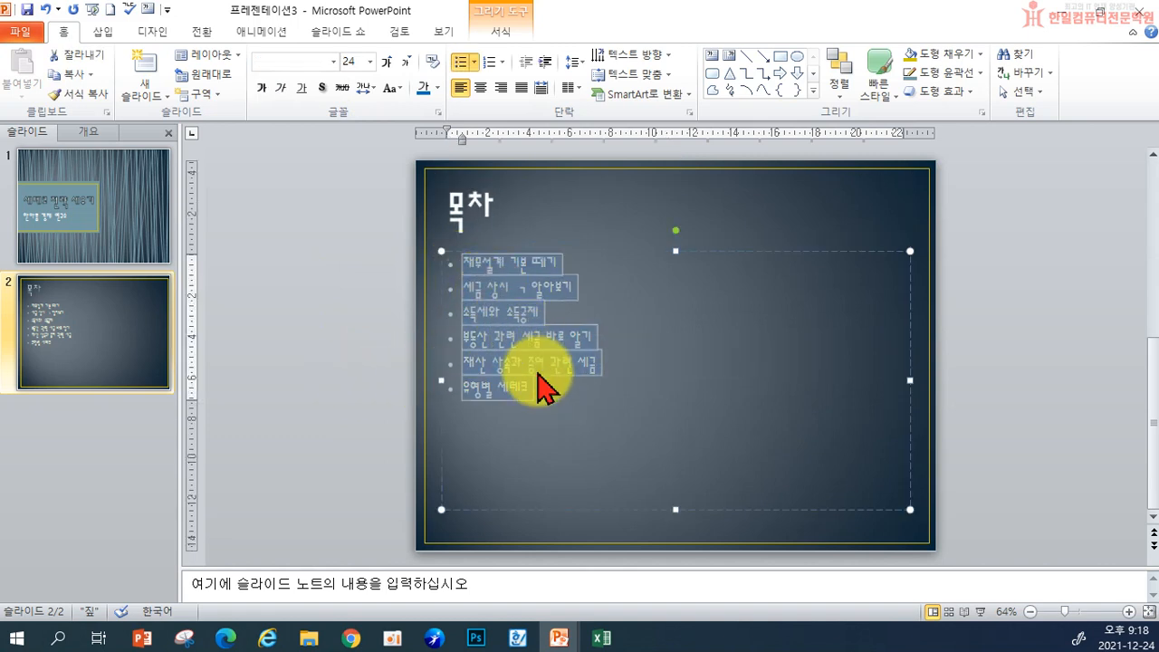
pyautogui.click(369, 61)
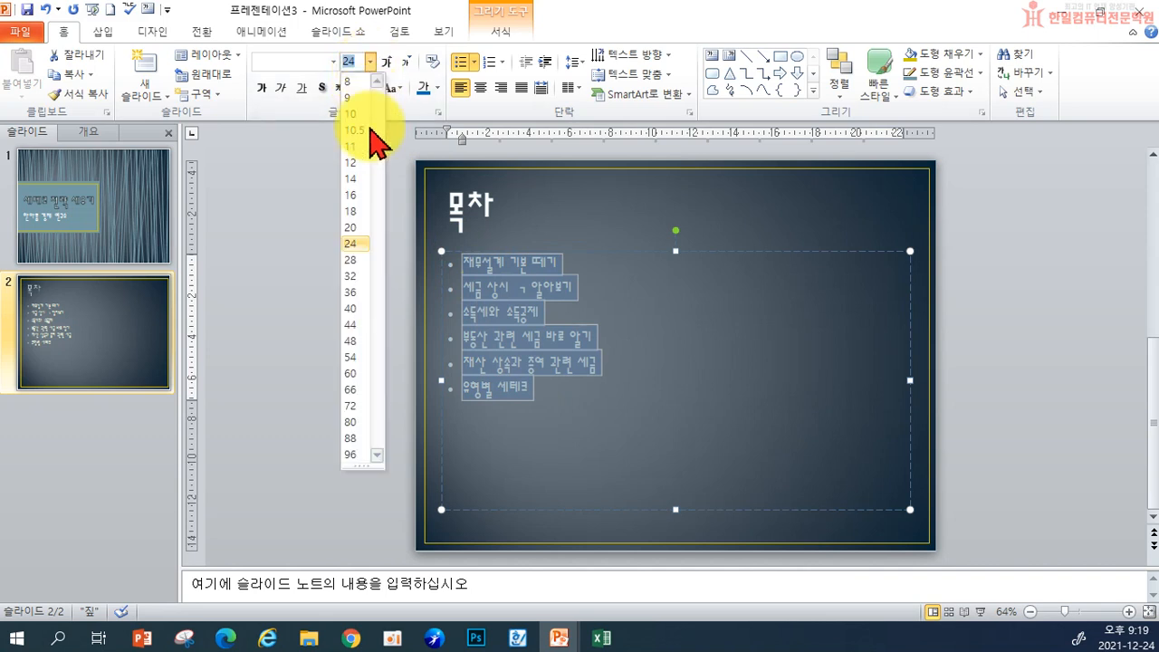
pyautogui.click(358, 309)
pyautogui.click(310, 331)
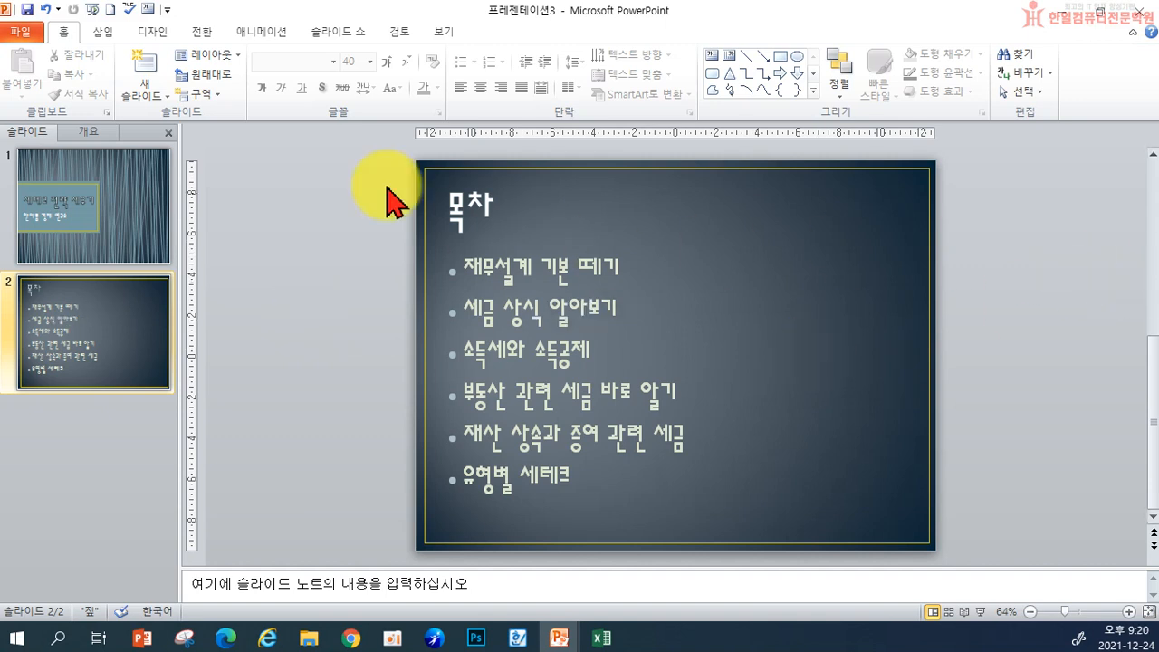
# - Bring up the design theme options and return to slide 1
pyautogui.click(153, 34)
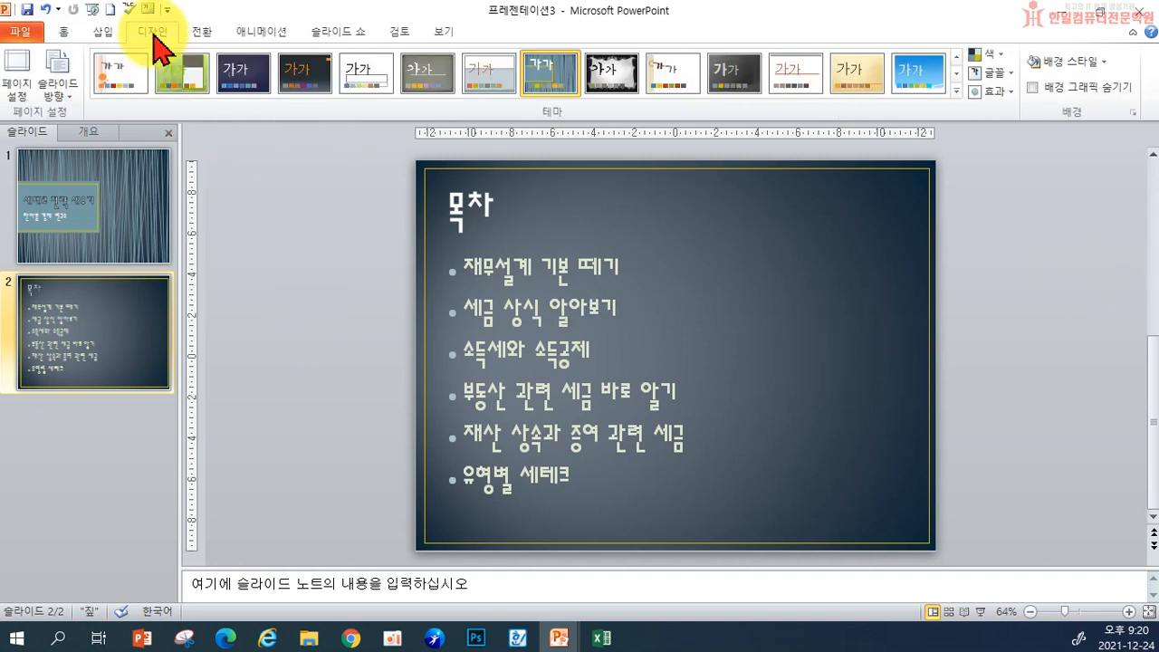
pyautogui.click(132, 177)
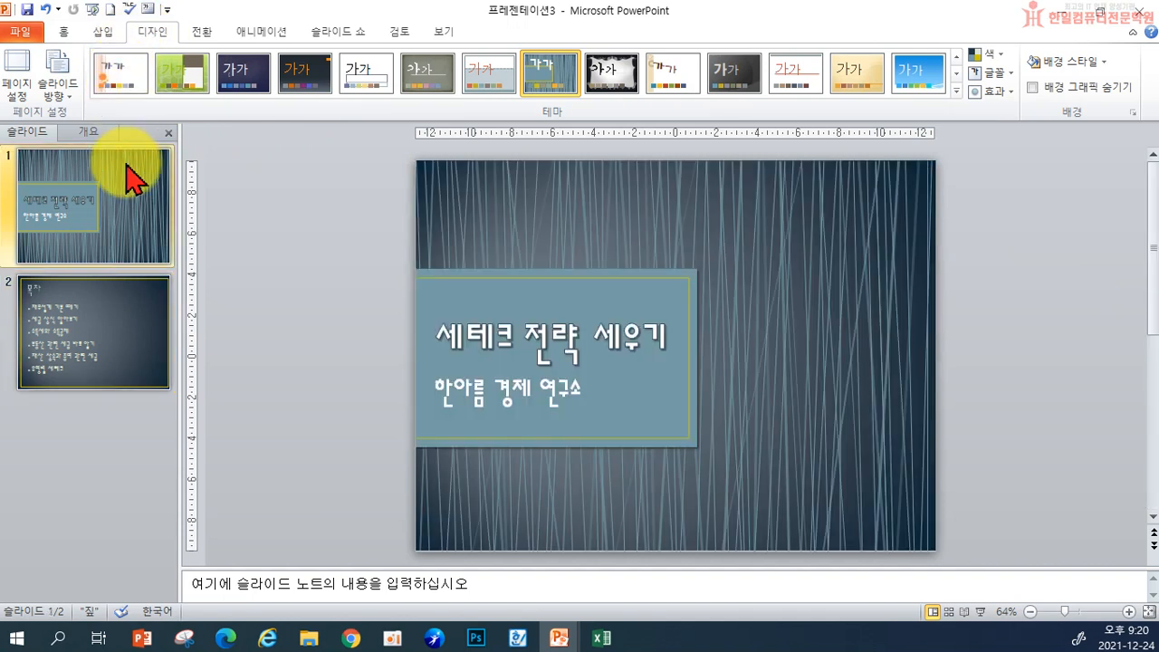